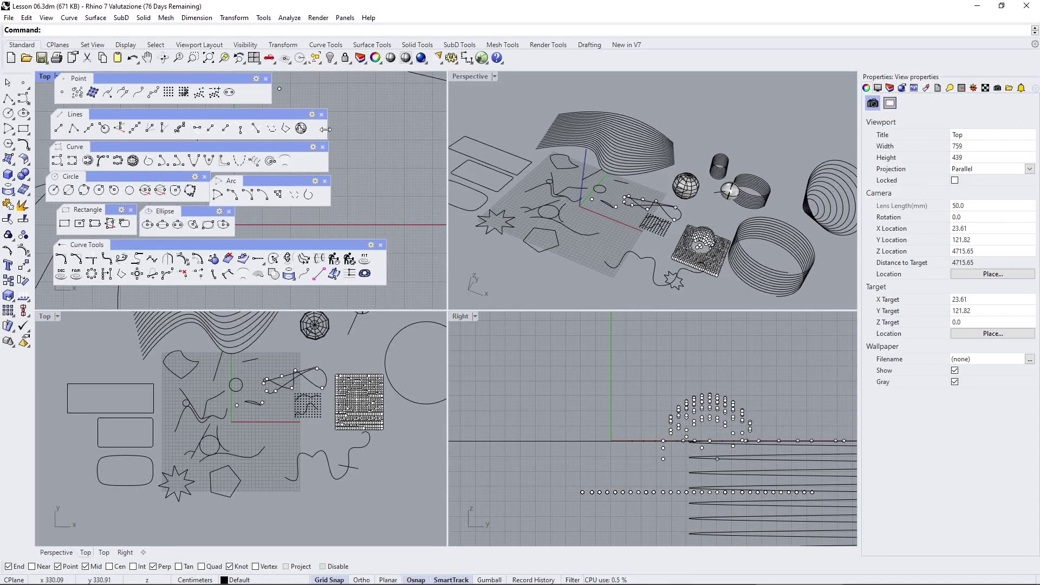
Show the Curve Tools command set in the main toolbar and reposition the floating Curve Tools toolbar slightly
drag(162, 242, 166, 247)
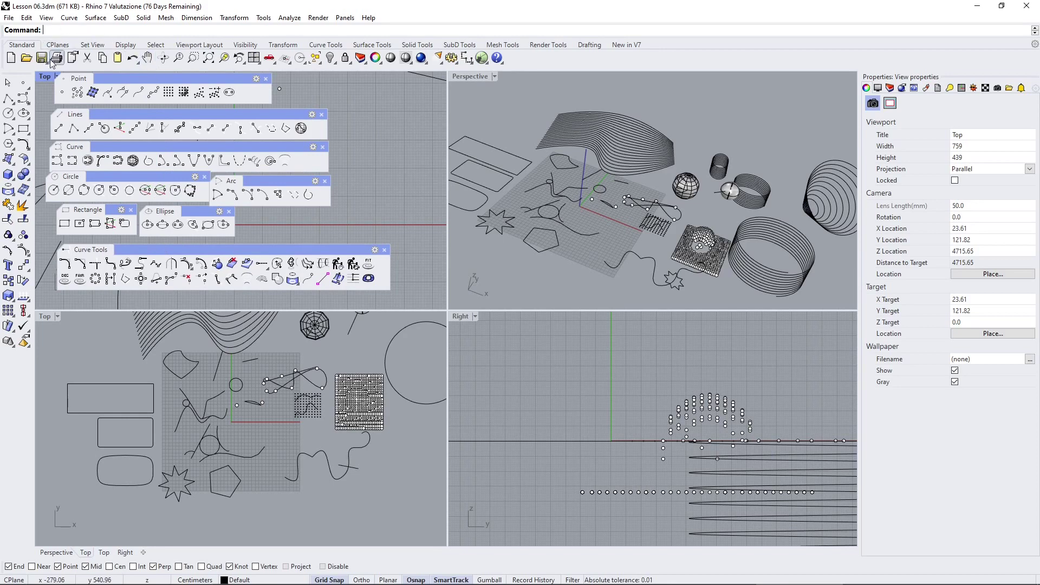
click(329, 45)
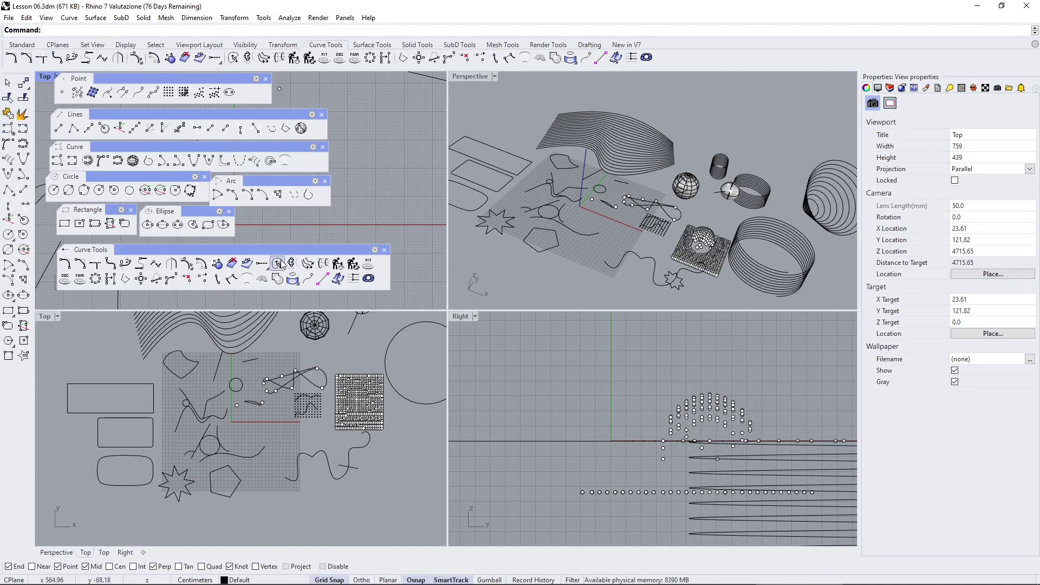
drag(277, 252, 275, 249)
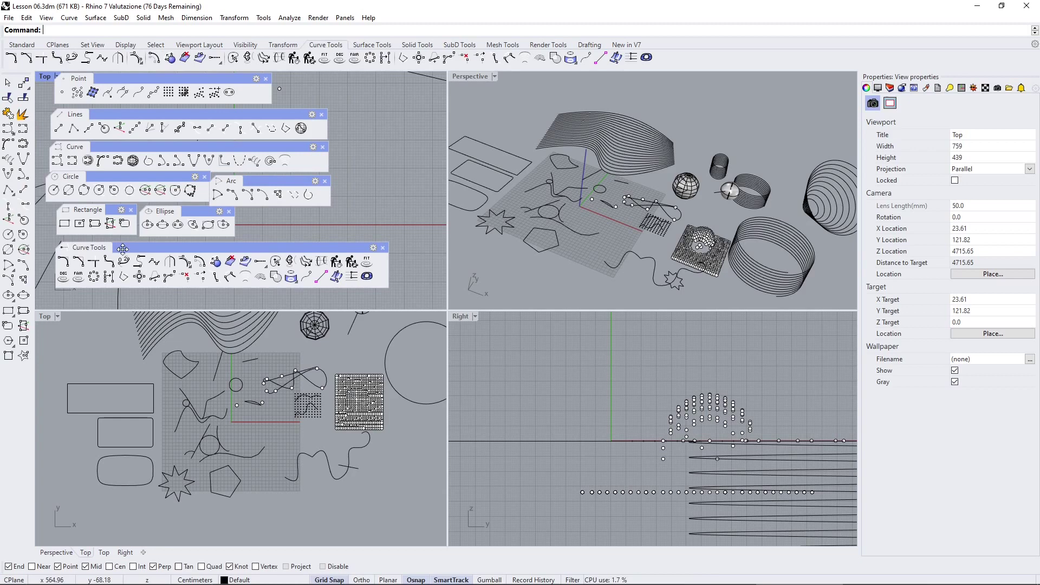
drag(177, 249, 179, 247)
Examine the existing curves in the Perspective view, ending at the empty area below the star and pentagon
right_drag(537, 217, 576, 241)
scroll(627, 246, up, 5)
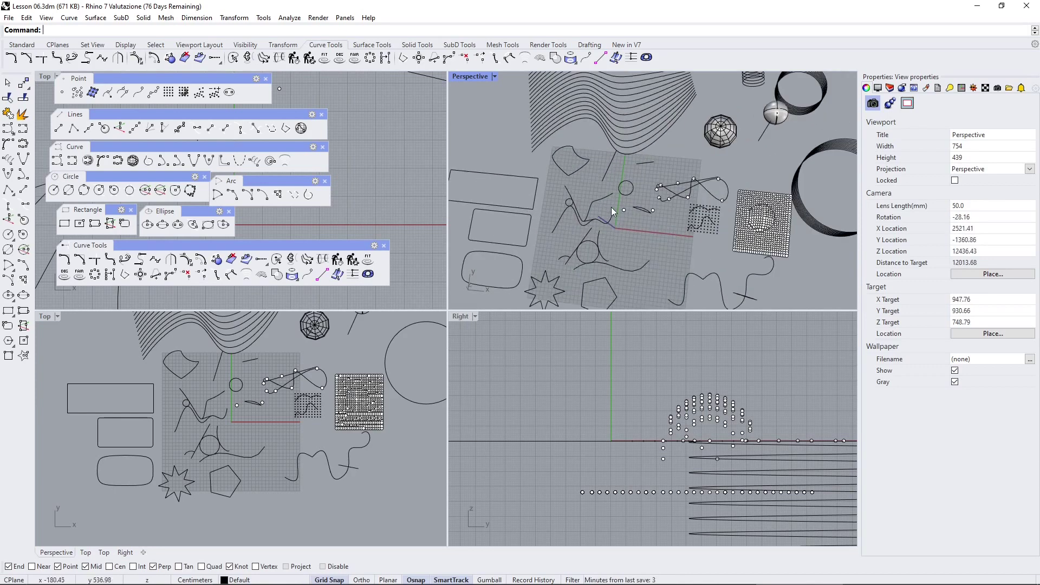
right_drag(634, 246, 619, 230)
scroll(619, 229, down, 2)
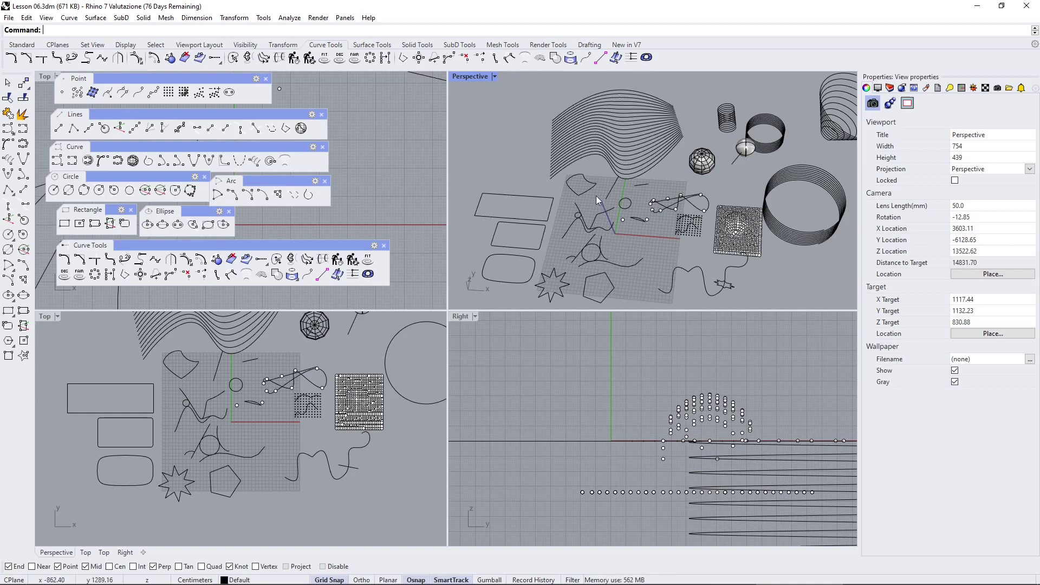
scroll(609, 243, up, 4)
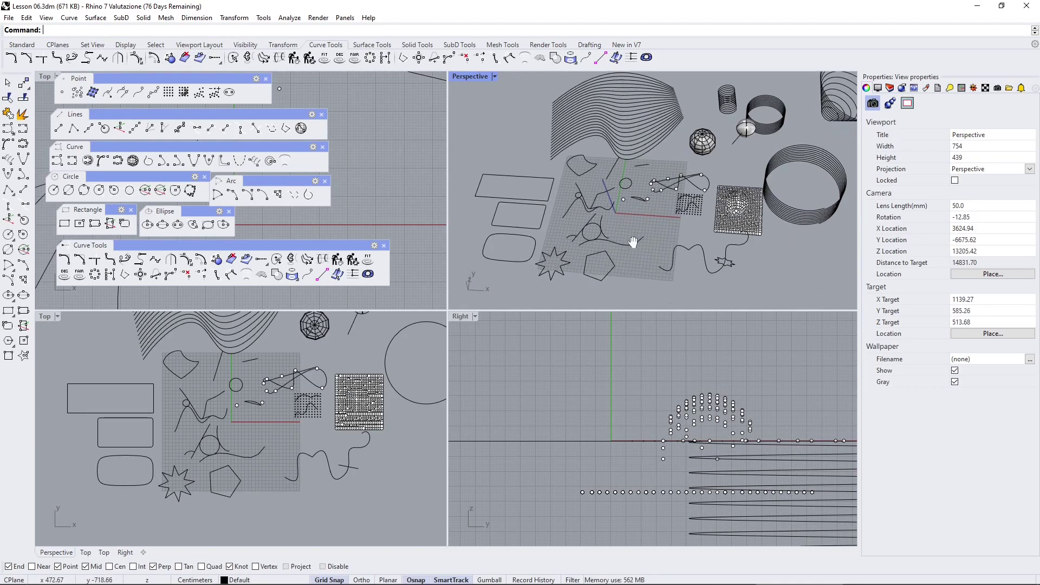
shift+right_drag(623, 249, 640, 243)
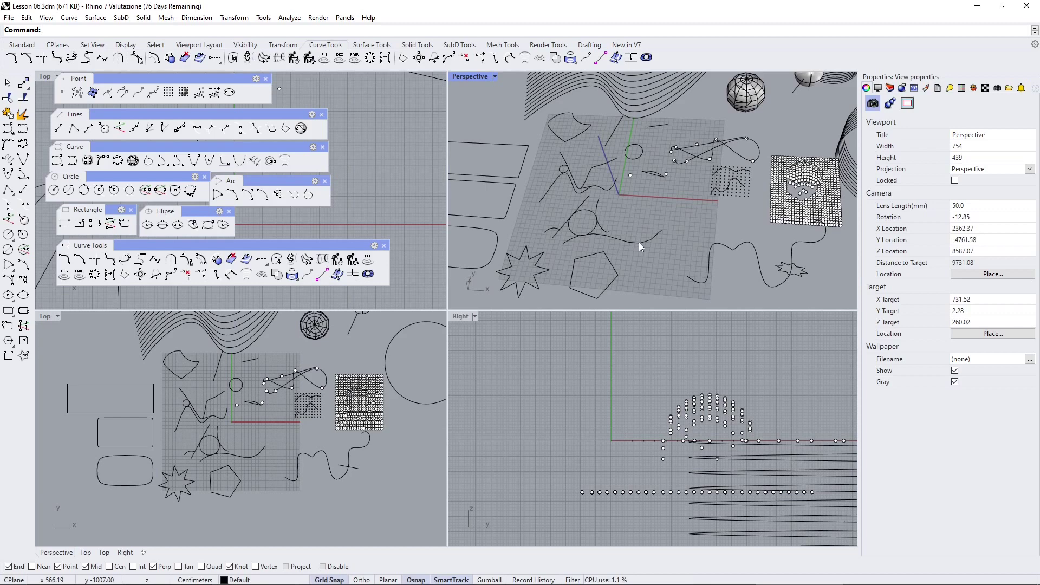
right_drag(639, 242, 450, 245)
right_drag(565, 238, 654, 207)
scroll(643, 178, up, 5)
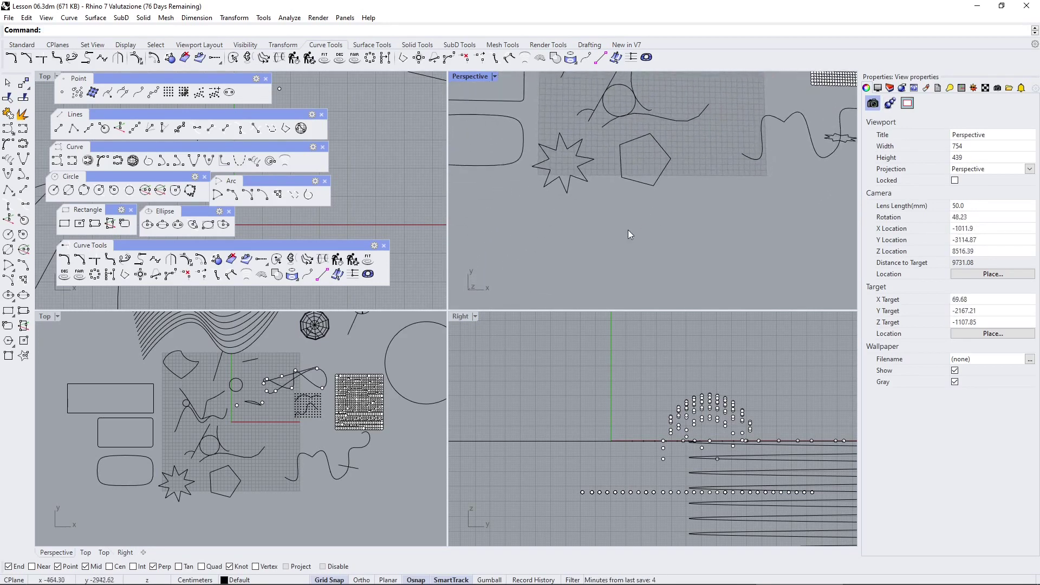
scroll(590, 213, up, 2)
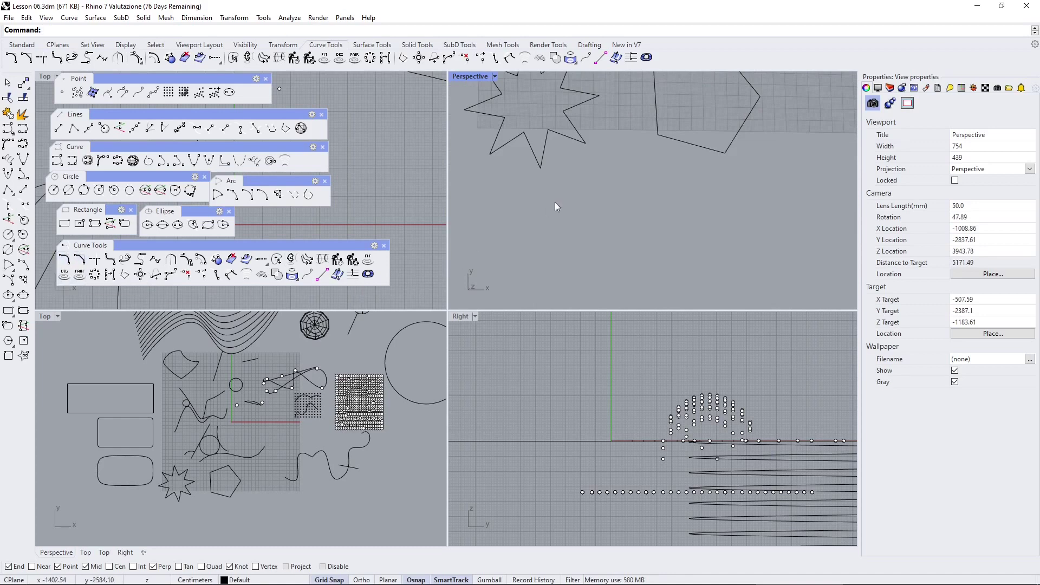
shift+right_drag(552, 200, 558, 177)
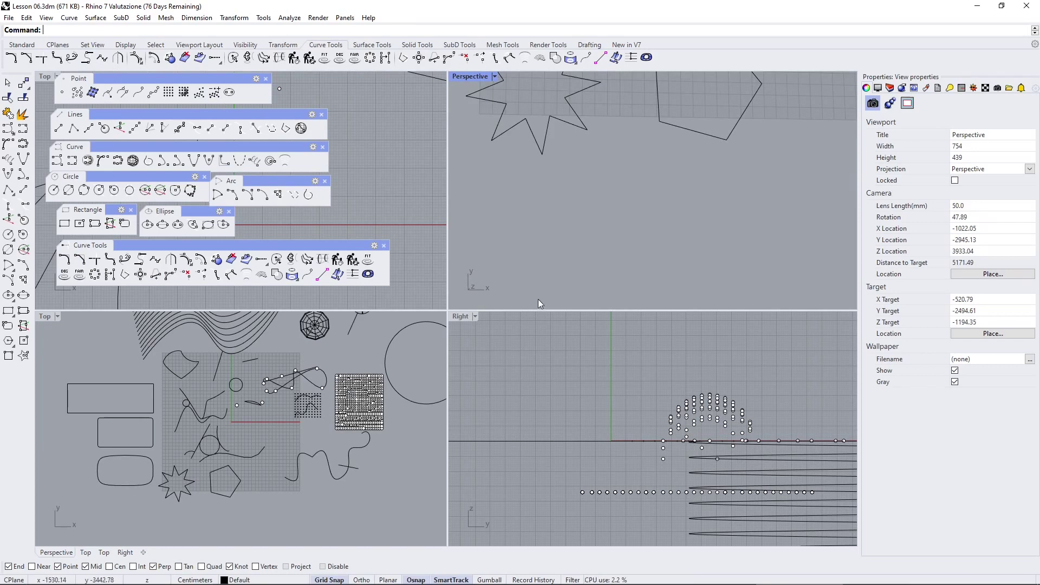
scroll(535, 262, down, 2)
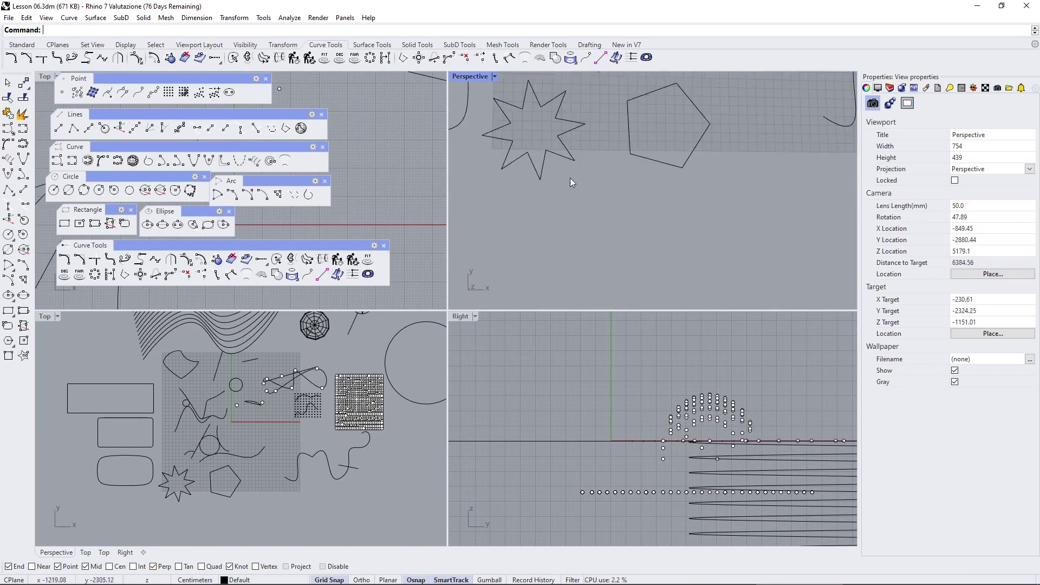
scroll(612, 215, up, 2)
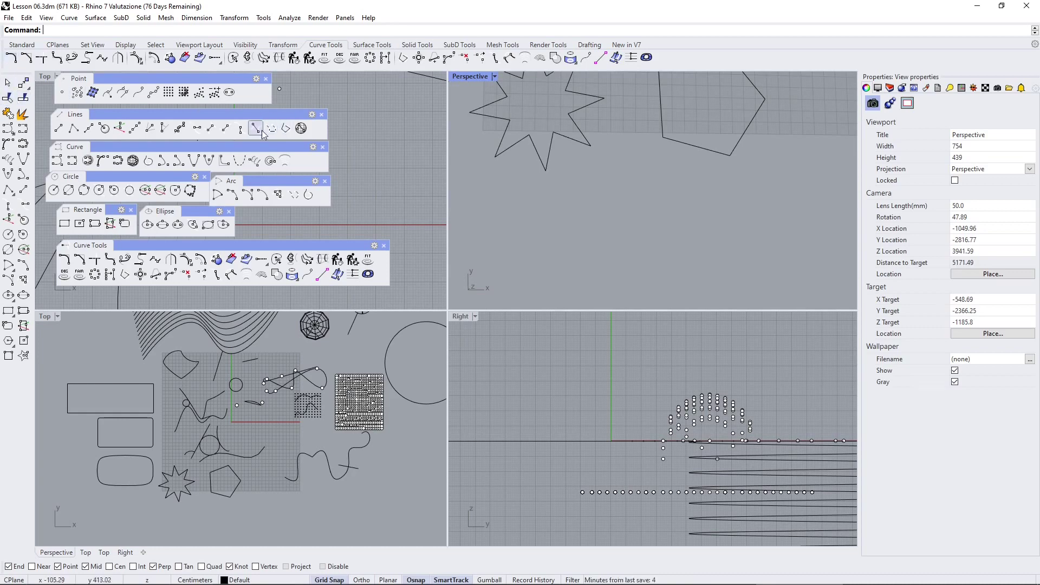
Draw two separate lines below the star: a horizontal one and a vertical one running down from its right end
click(59, 128)
scroll(555, 233, up, 2)
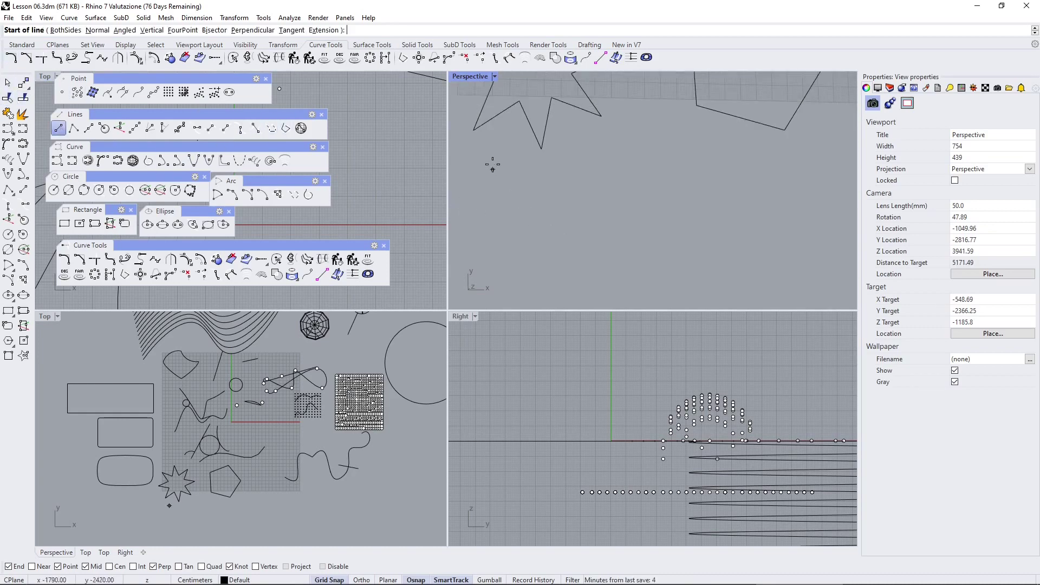
click(500, 183)
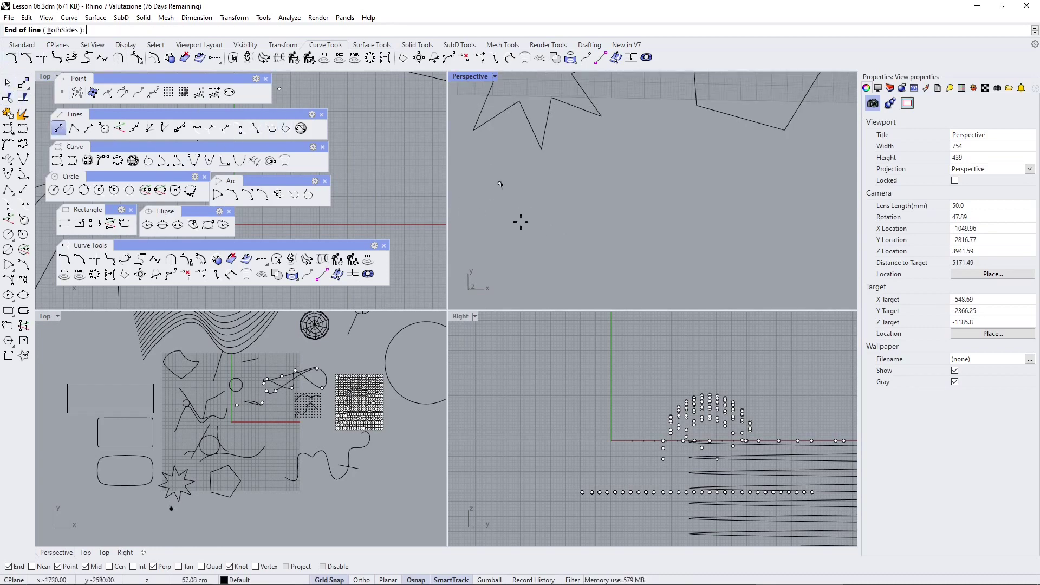
click(570, 183)
right_click(578, 212)
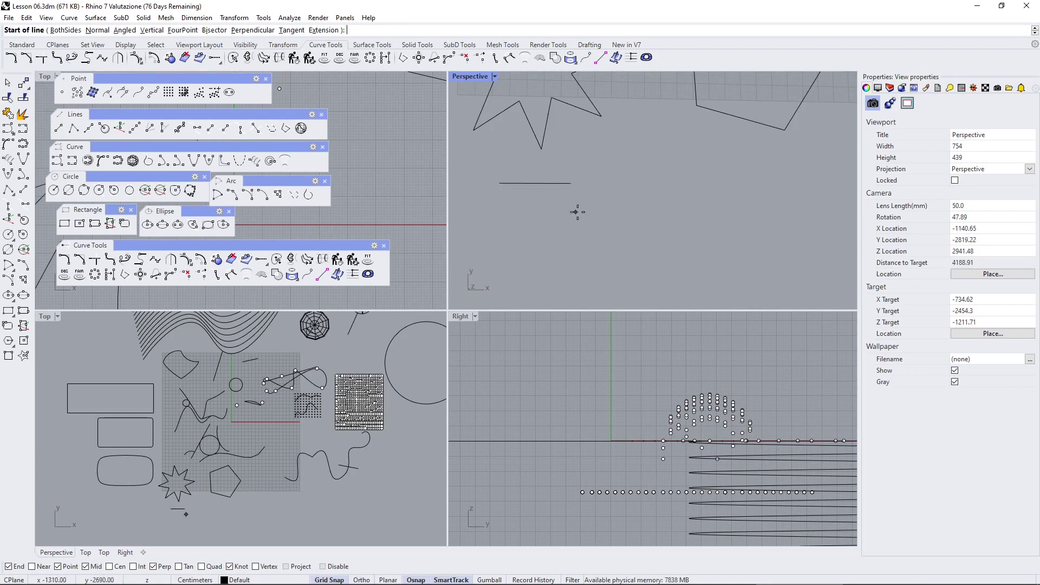
click(571, 183)
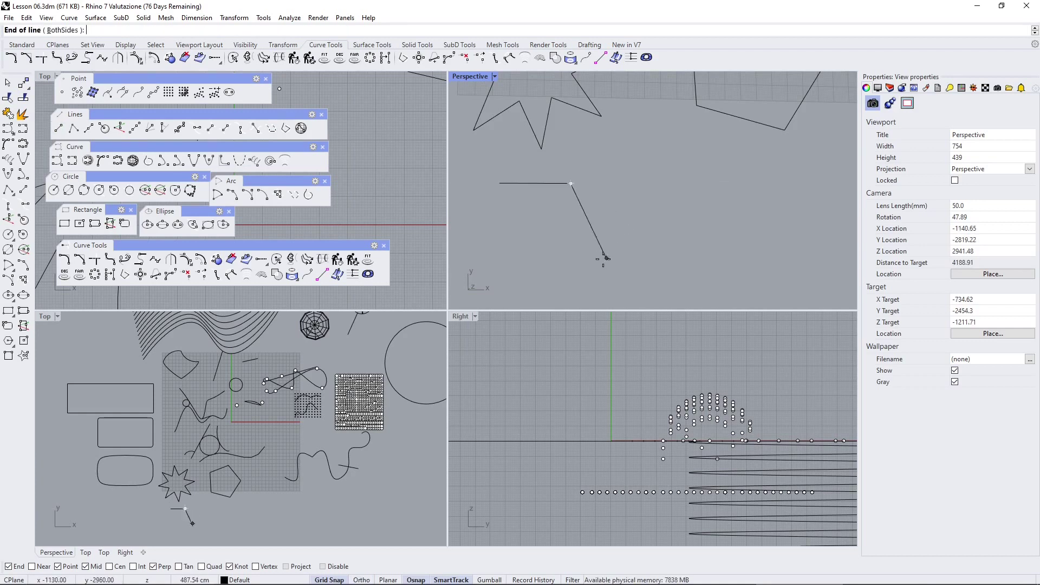
click(570, 269)
Enlarge the lower Top viewport, frame the two lines in it, and move the floating Curve Tools toolbar clear of it
right_drag(530, 197, 469, 215)
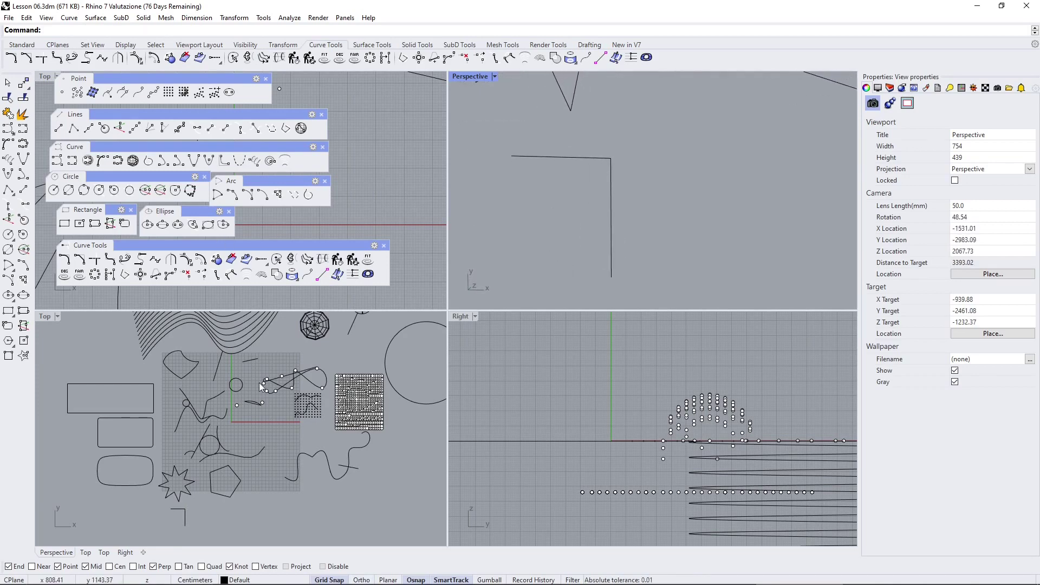
scroll(263, 387, up, 1)
scroll(230, 473, up, 5)
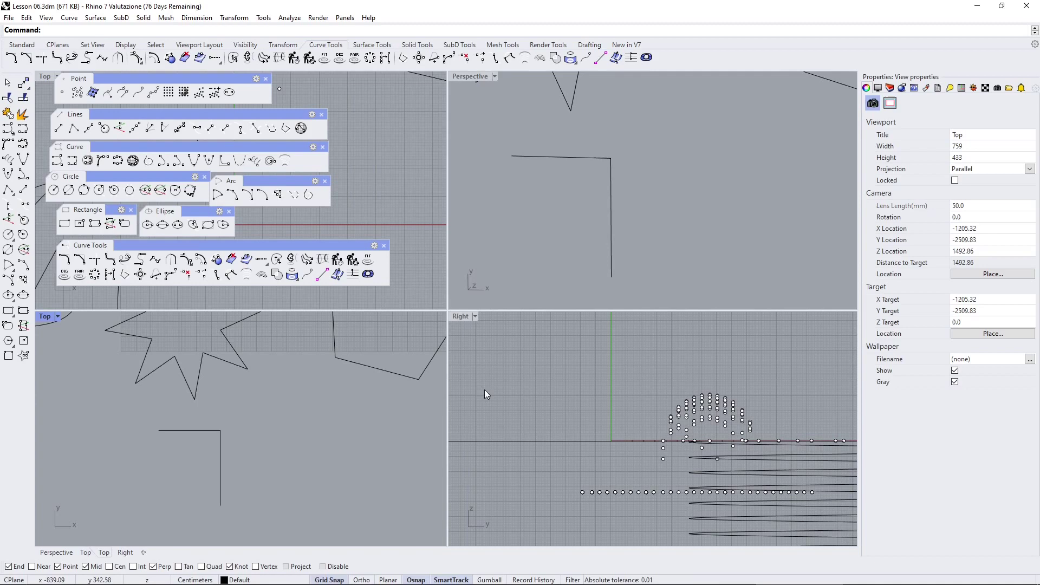
drag(448, 310, 469, 251)
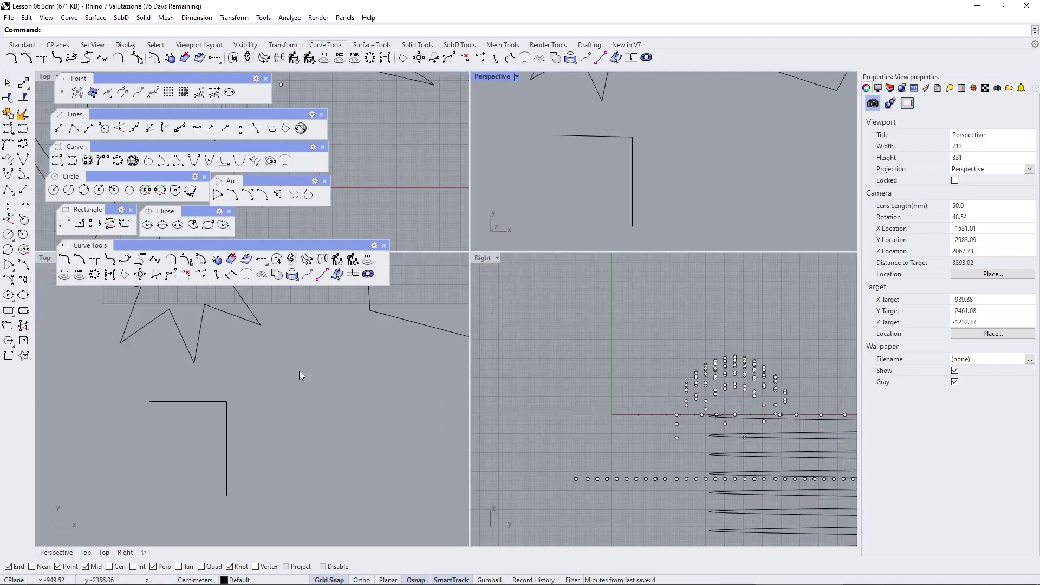
scroll(276, 417, down, 1)
right_drag(276, 418, 209, 401)
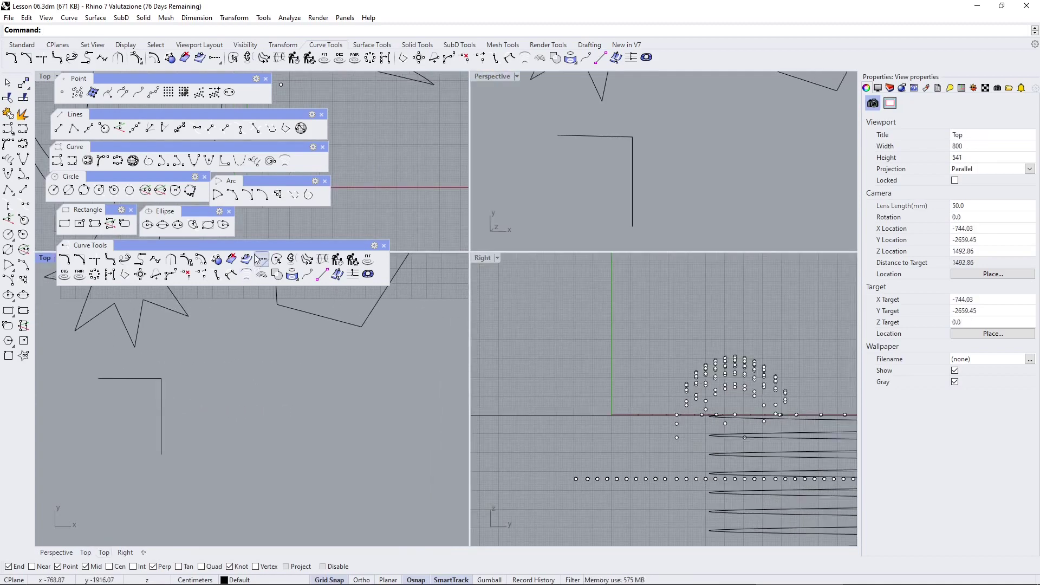
drag(253, 247, 537, 182)
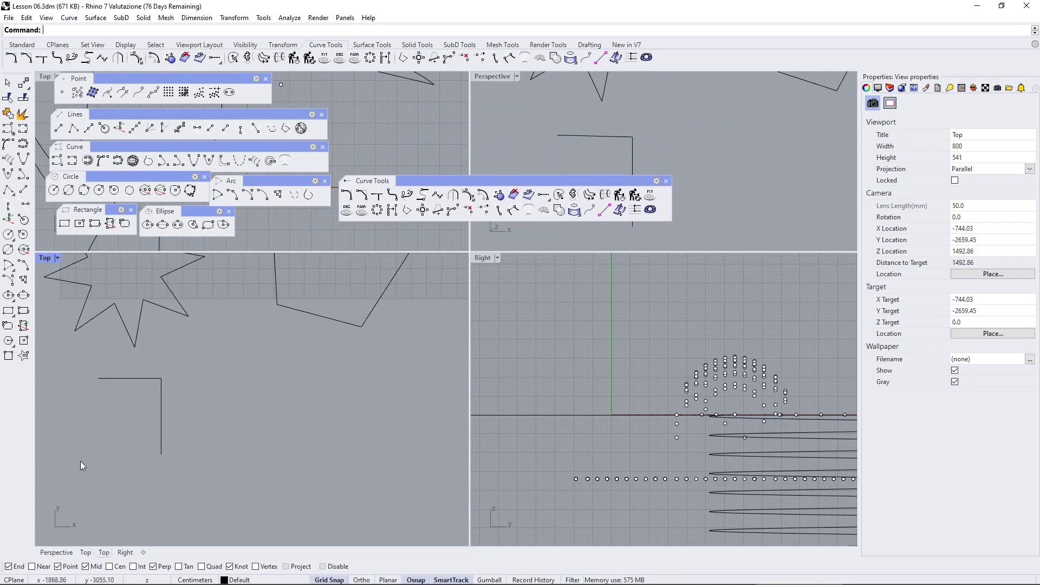
right_drag(205, 345, 216, 347)
scroll(240, 372, up, 3)
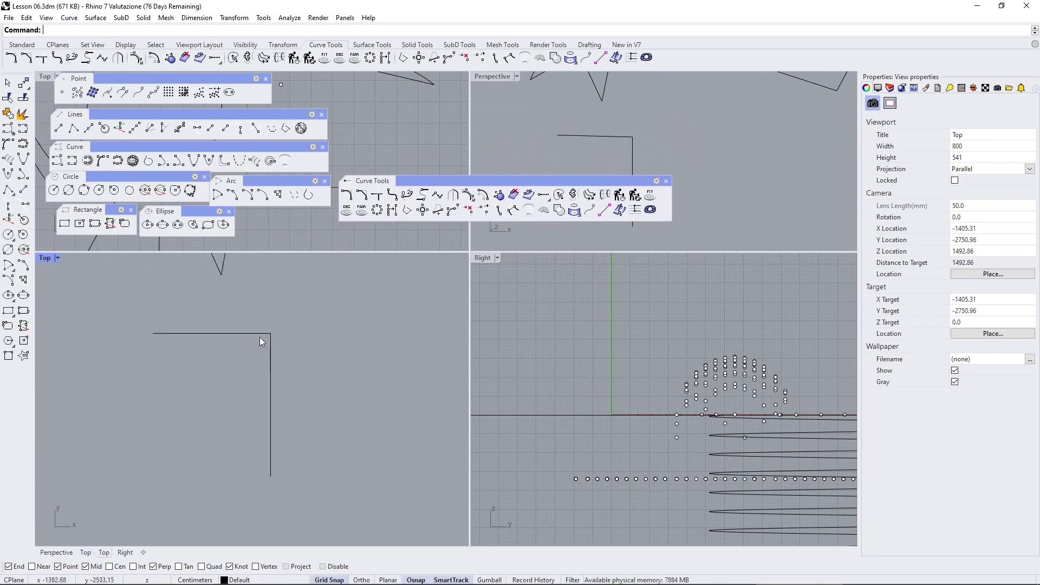
Fillet the corner between the horizontal and vertical lines with radius 60, Join=No and Trim=Yes
click(259, 334)
click(295, 350)
scroll(303, 347, down, 3)
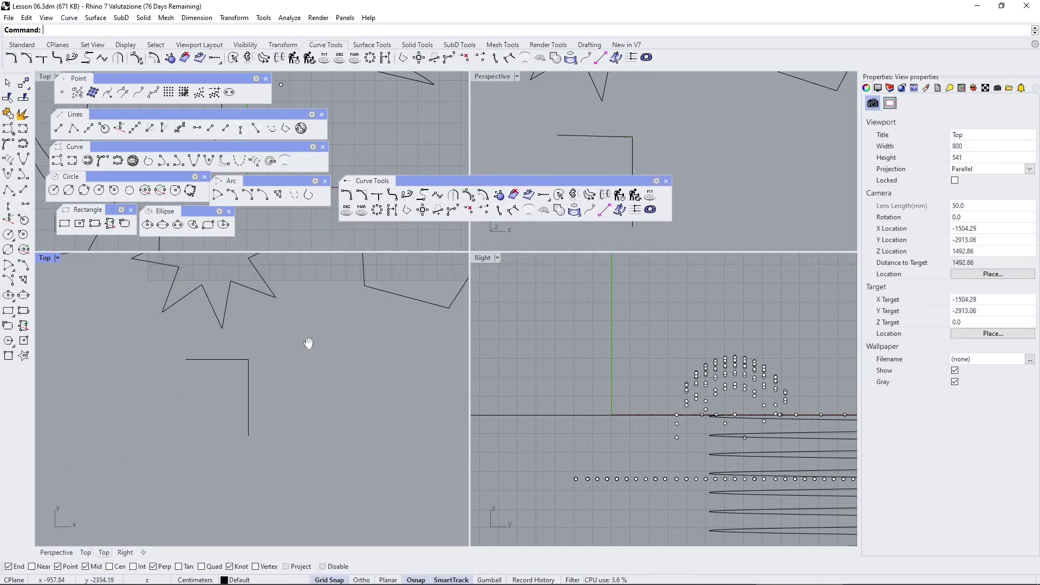
click(347, 196)
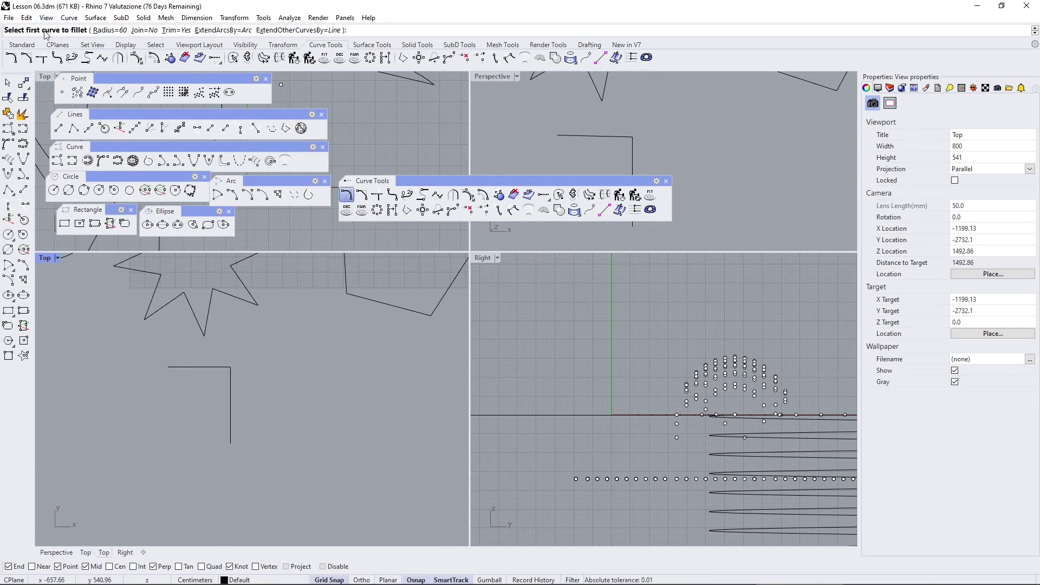
click(210, 369)
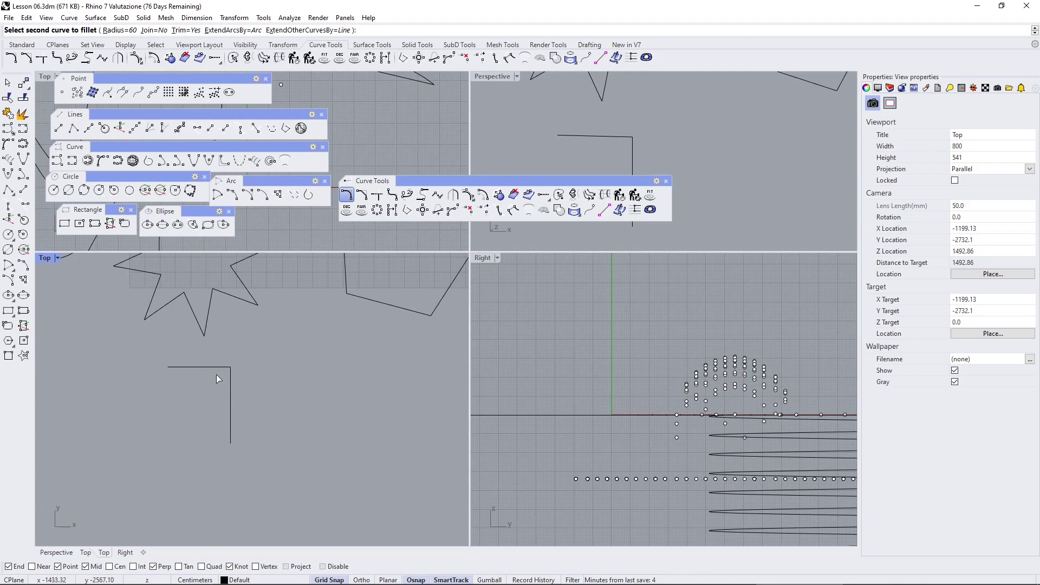
click(229, 388)
scroll(225, 373, up, 5)
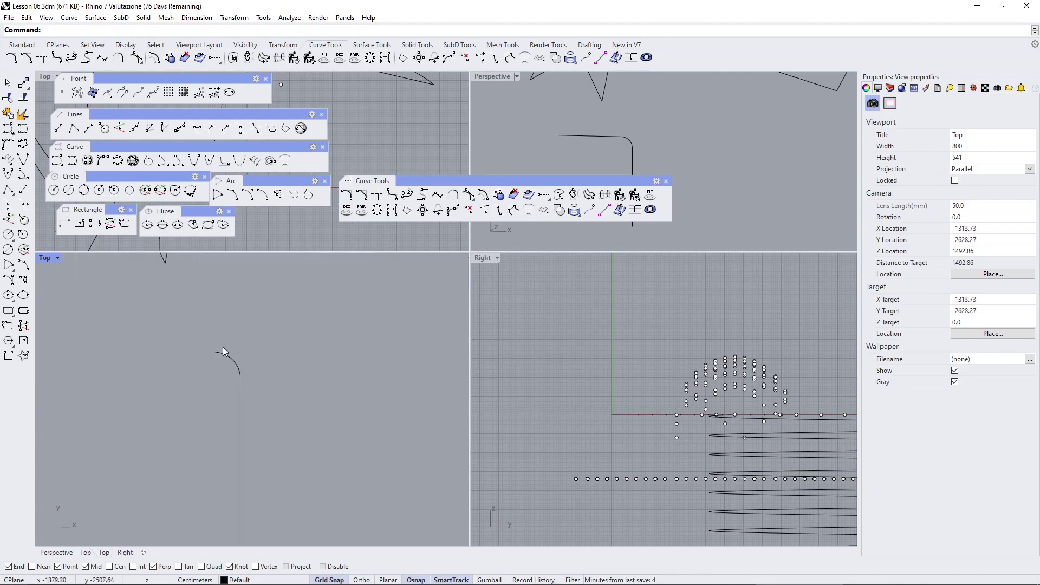
right_drag(265, 375, 316, 351)
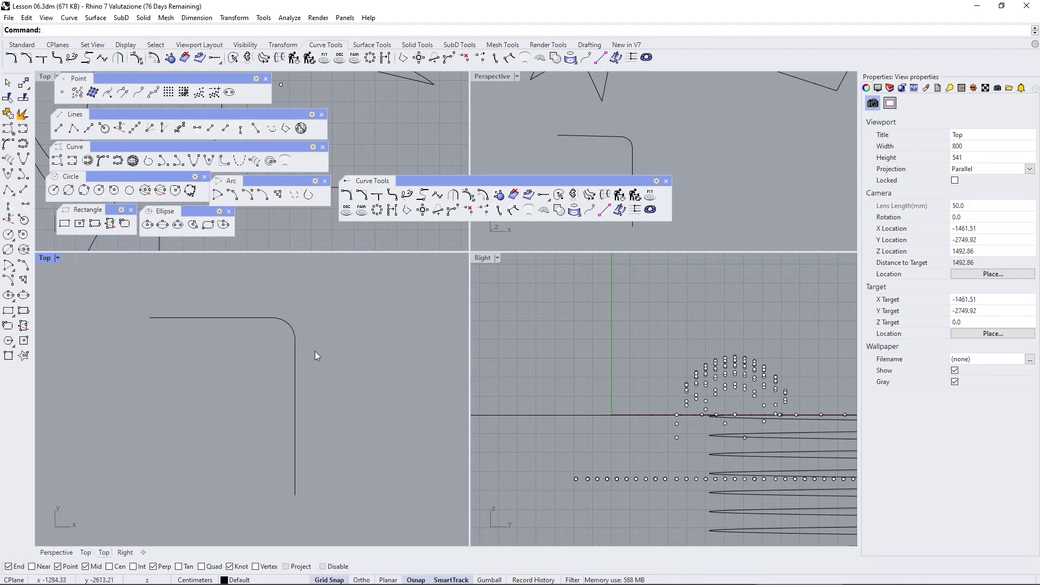
Undo the corner fillet and leave both lines deselected
key(ctrl+z)
key(Escape)
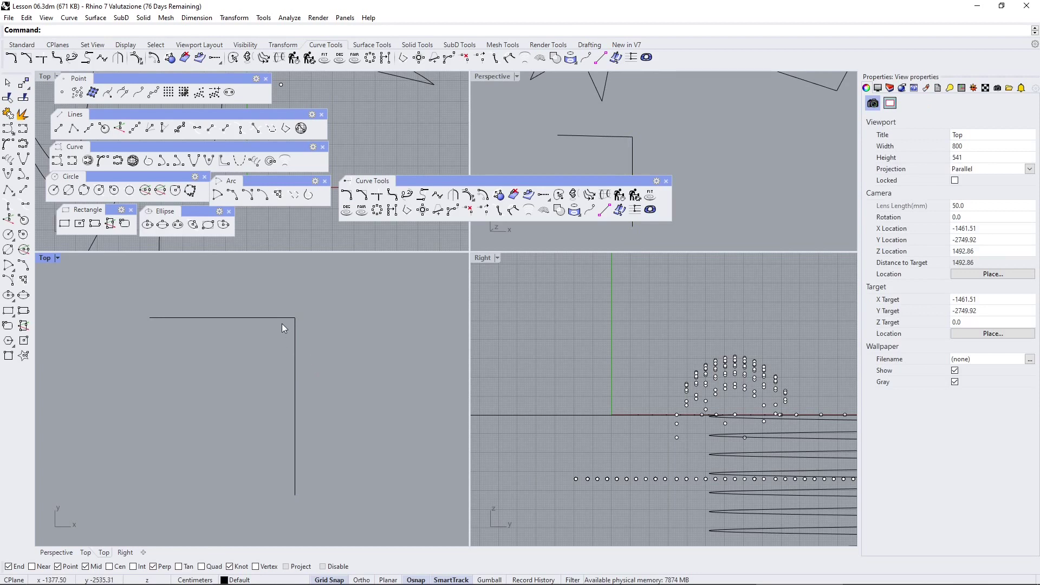
click(281, 318)
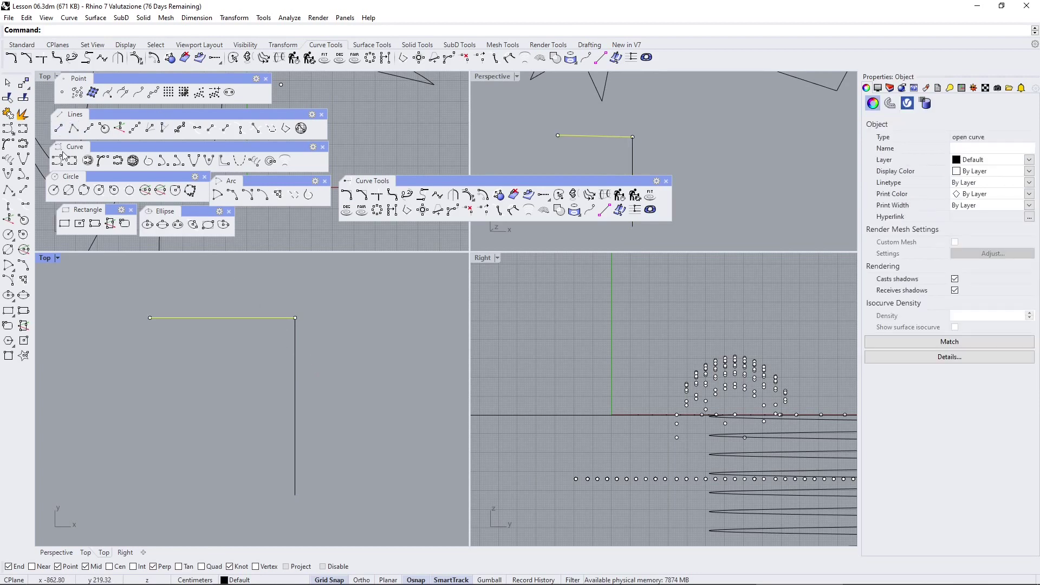
click(236, 300)
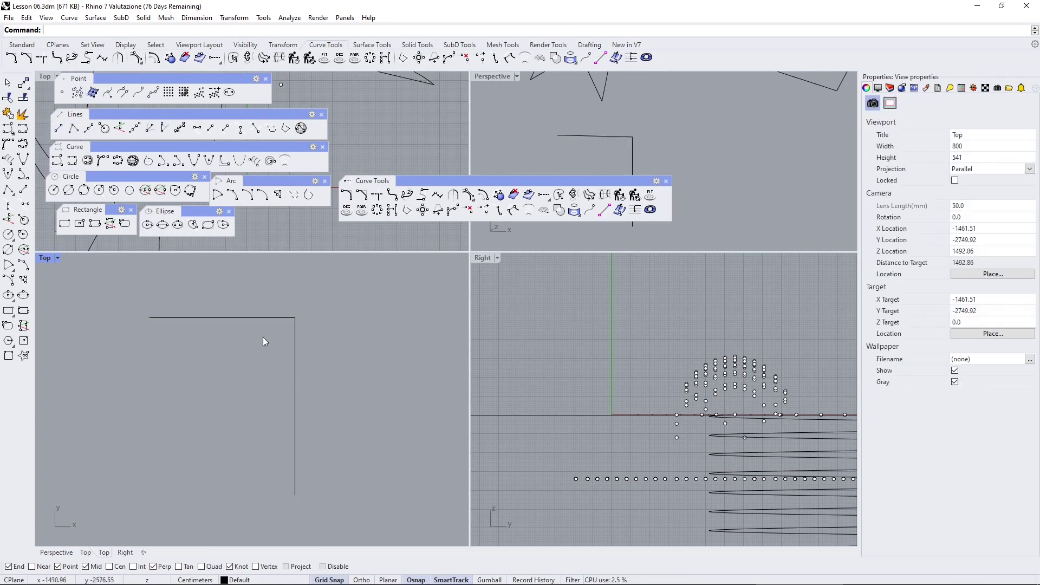
Try to fillet the corner between the two lines with a different radius
click(347, 195)
click(269, 318)
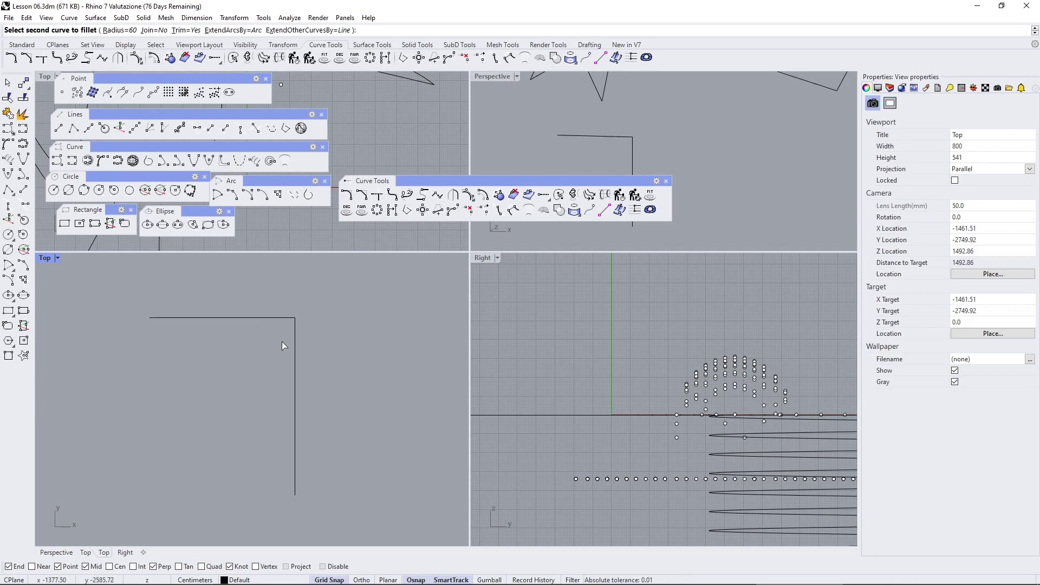
click(122, 31)
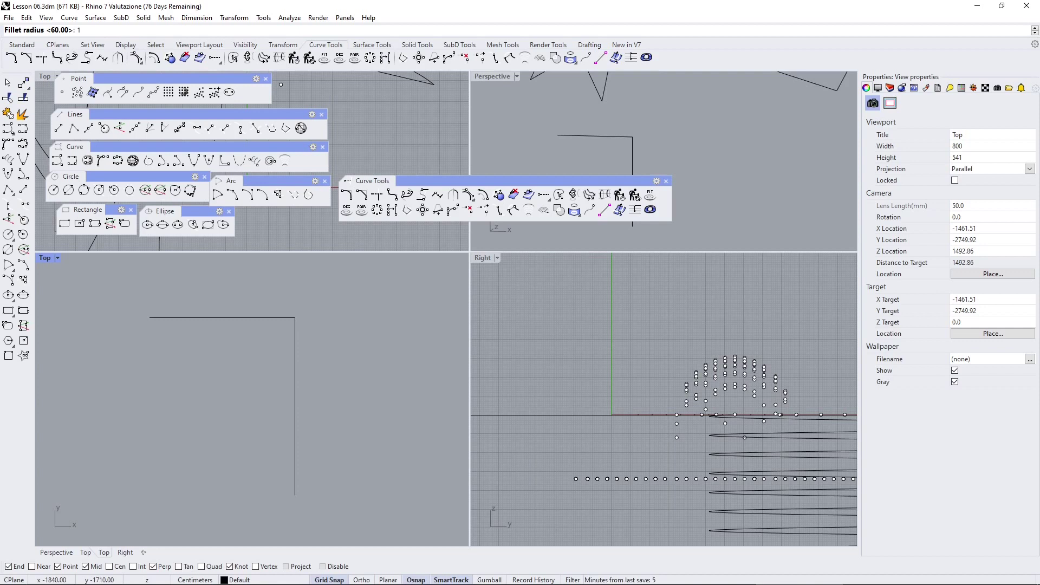
key(Return)
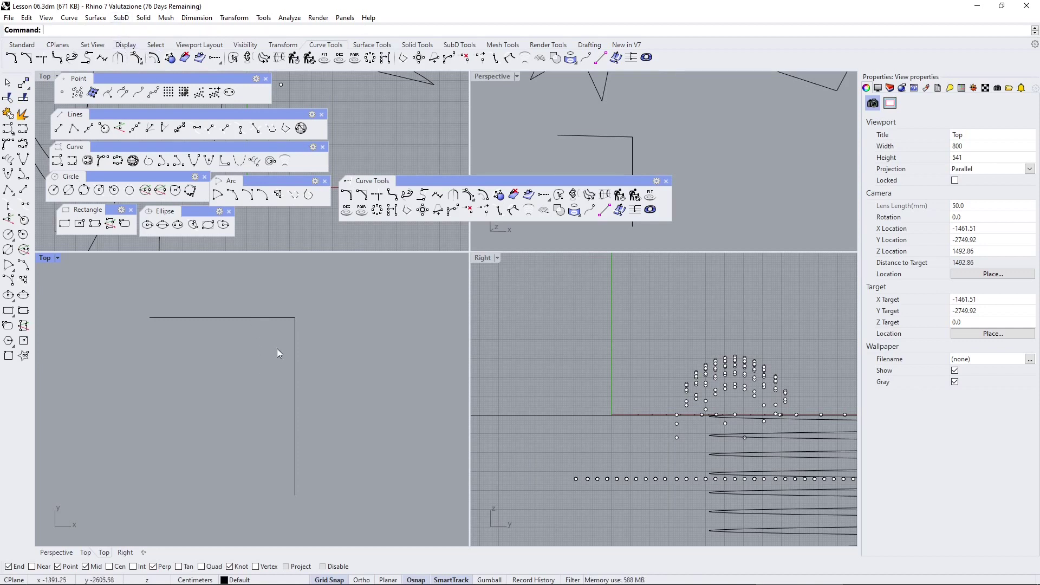
click(296, 362)
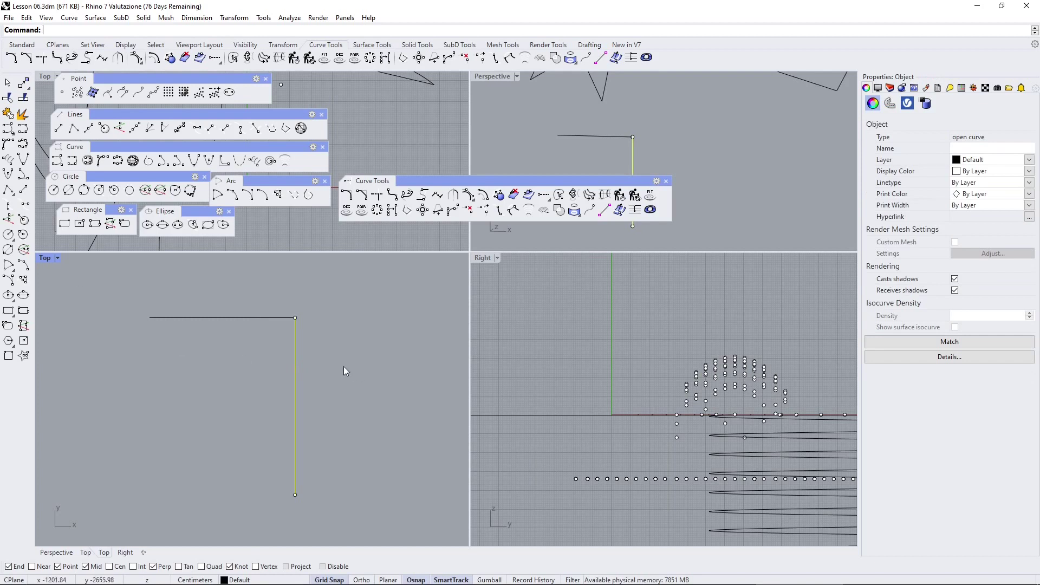
click(271, 308)
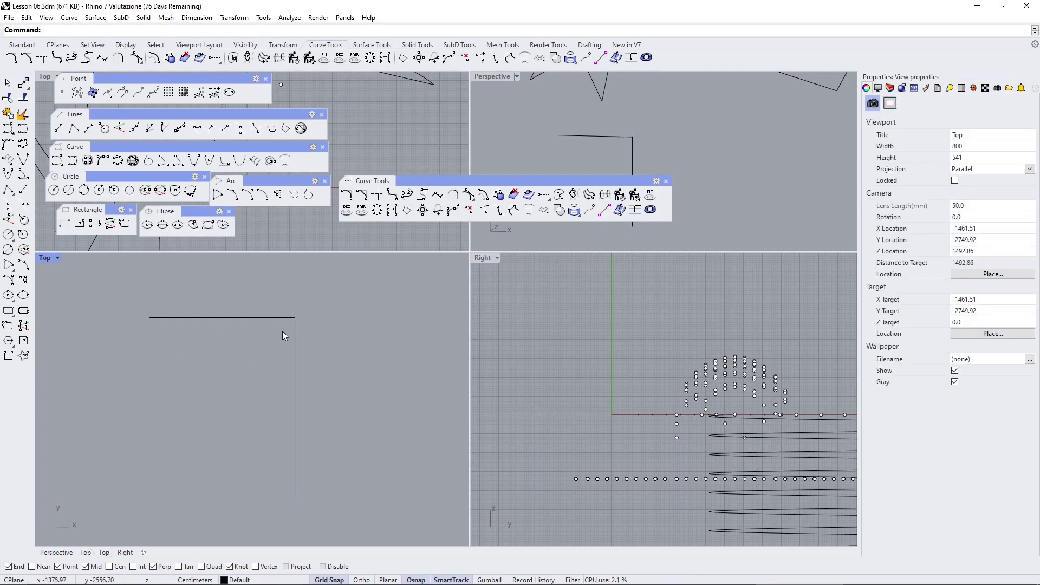
Fillet the corner between the horizontal and vertical lines with radius 100, keeping Join=No and Trim=Yes
scroll(282, 330, up, 1)
click(88, 56)
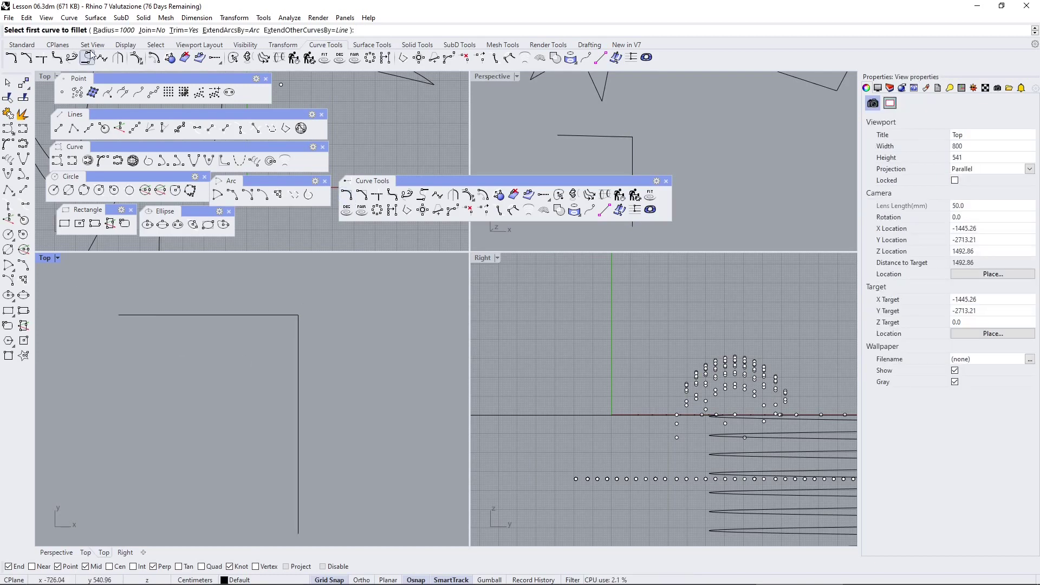
scroll(241, 319, down, 1)
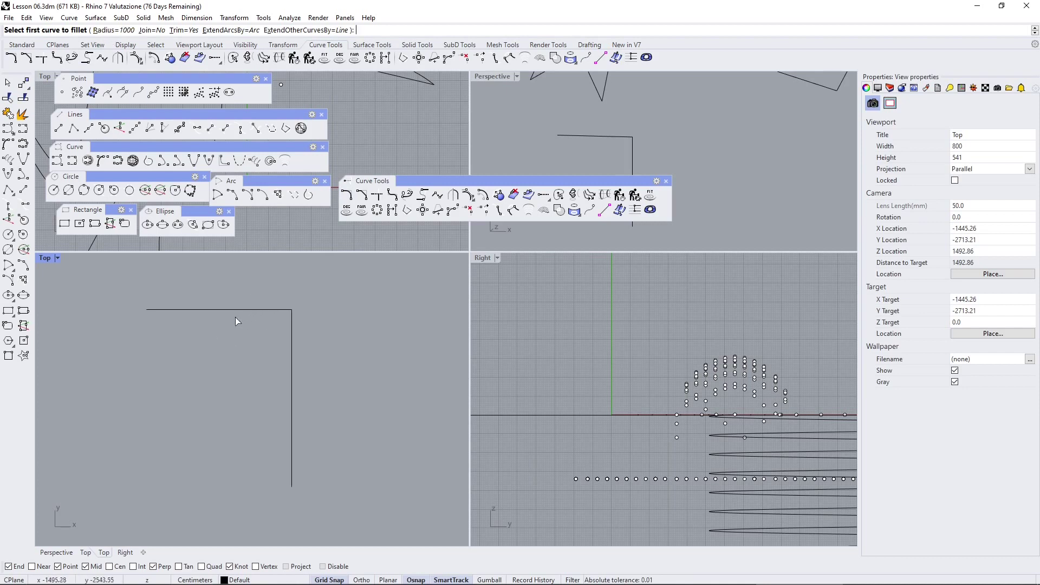
click(122, 30)
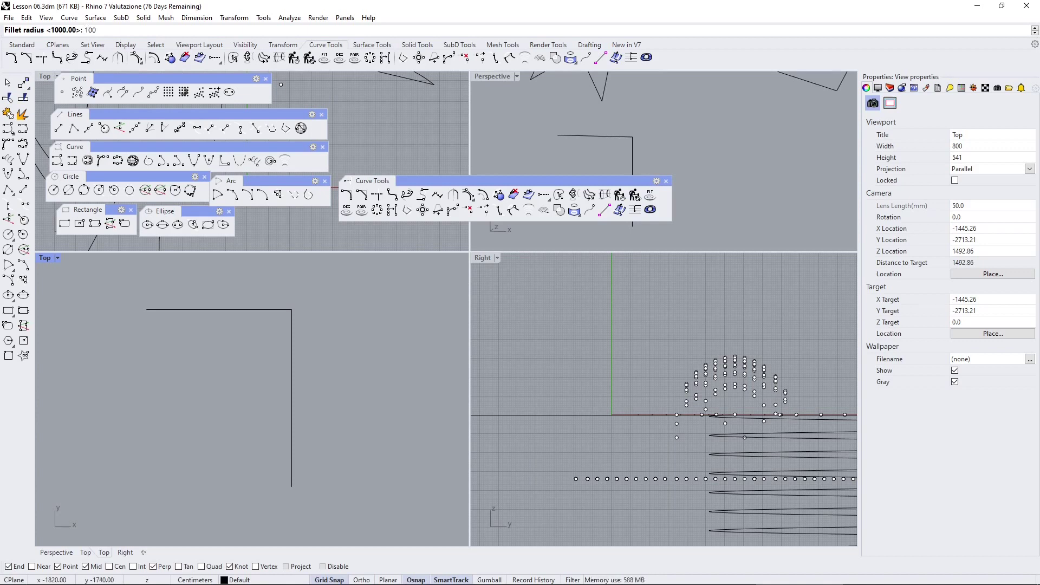
key(Return)
click(239, 311)
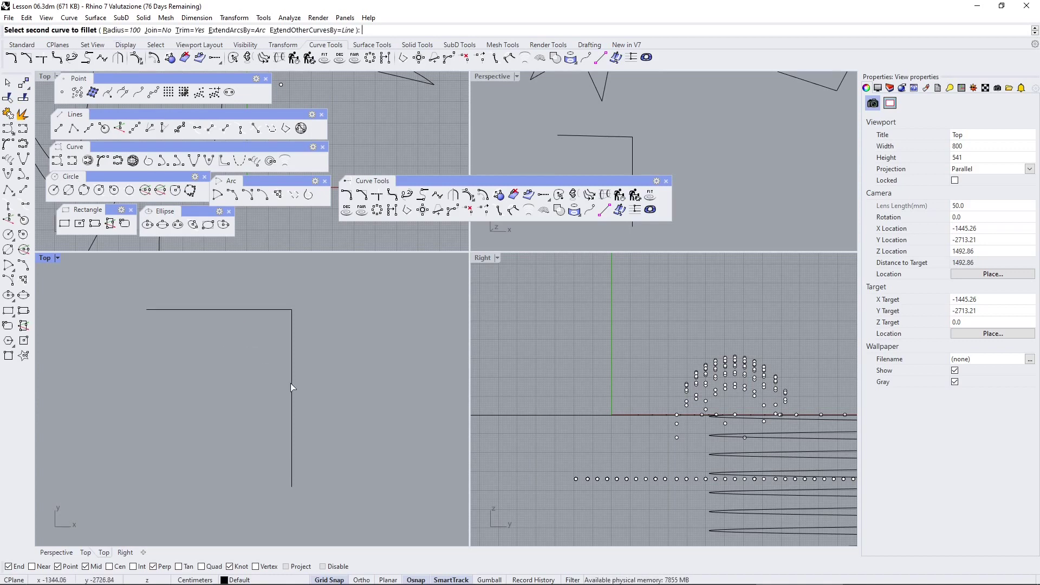
click(291, 385)
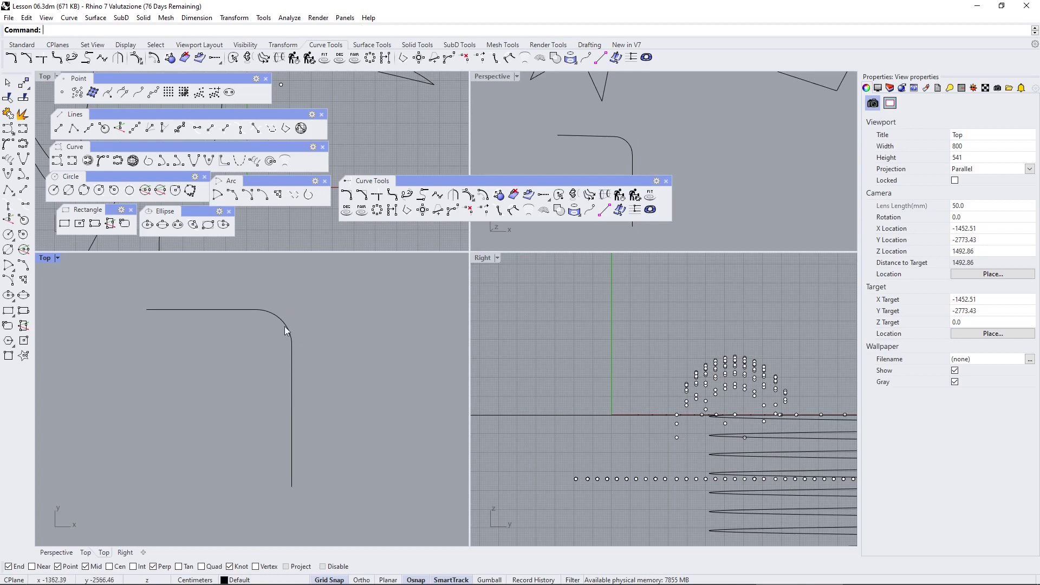
Undo the corner fillet, deselect the lines, and fillet the same corner again with radius 100
key(ctrl+z)
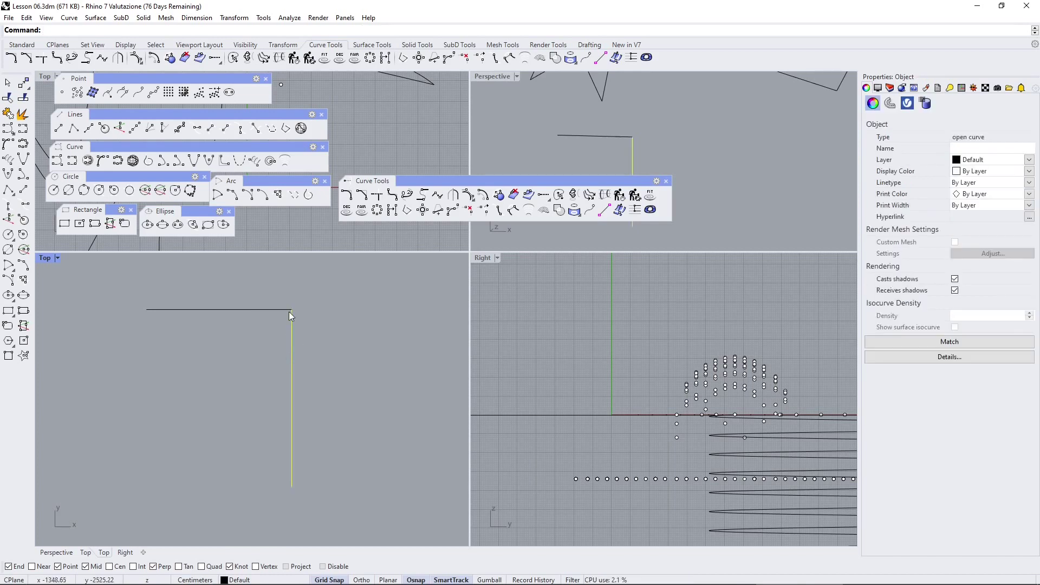
key(Escape)
click(347, 195)
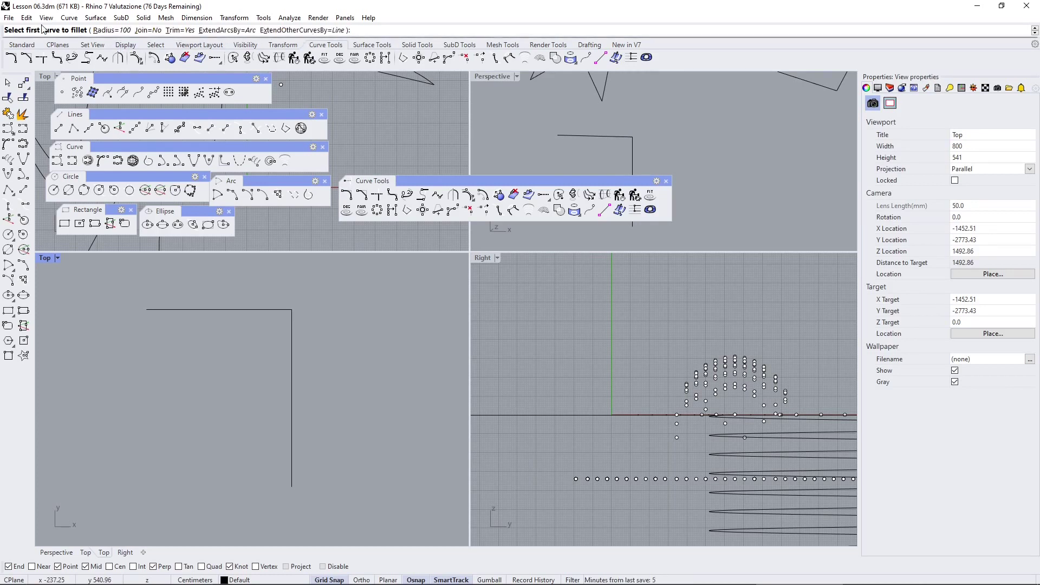
scroll(293, 380, up, 1)
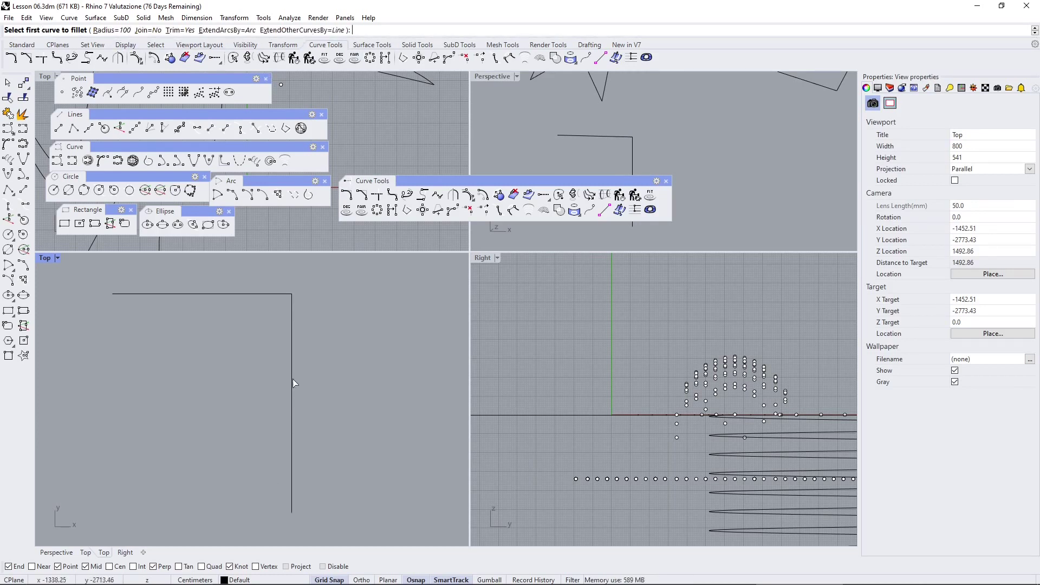
click(265, 294)
click(290, 332)
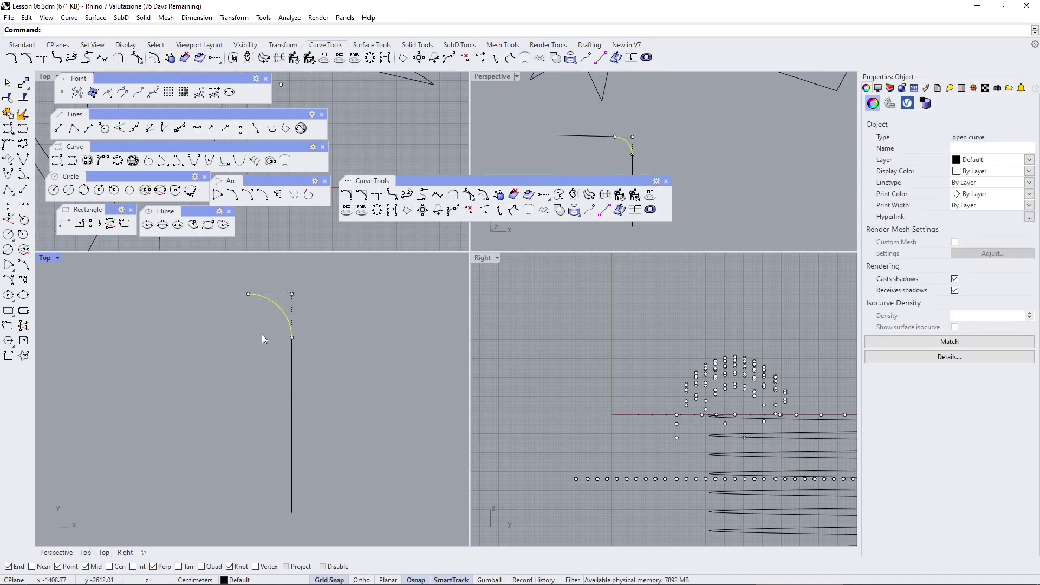
Check the filleted corner's horizontal line, arc and vertical line by selecting the pieces individually, ending with nothing selected
click(216, 294)
click(248, 315)
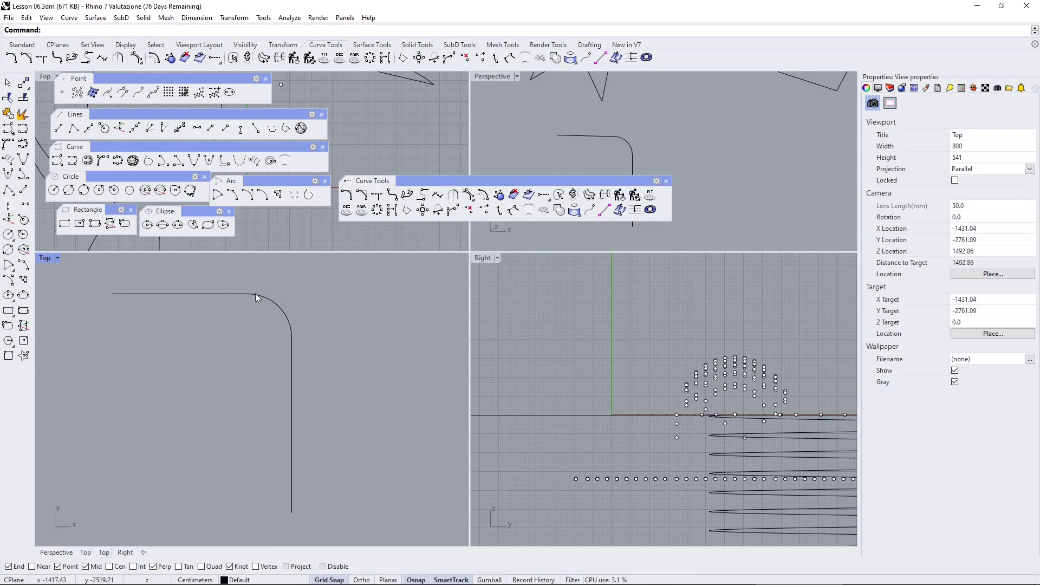
click(237, 296)
click(278, 303)
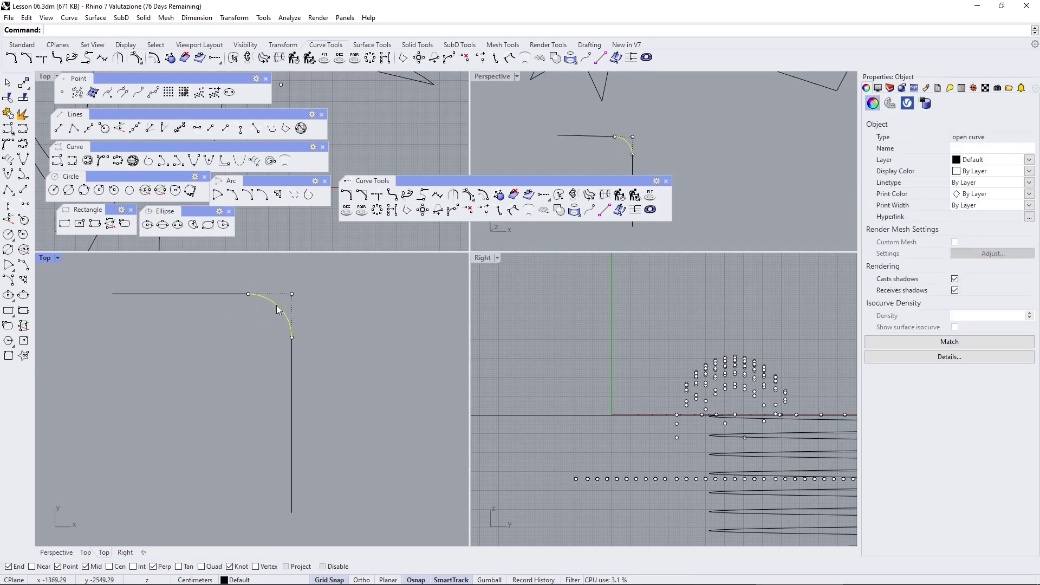
click(291, 365)
click(249, 394)
Draw an open polyline to the right of the filleted corner, with a horizontal segment followed by a longer vertical segment running down
scroll(162, 360, down, 1)
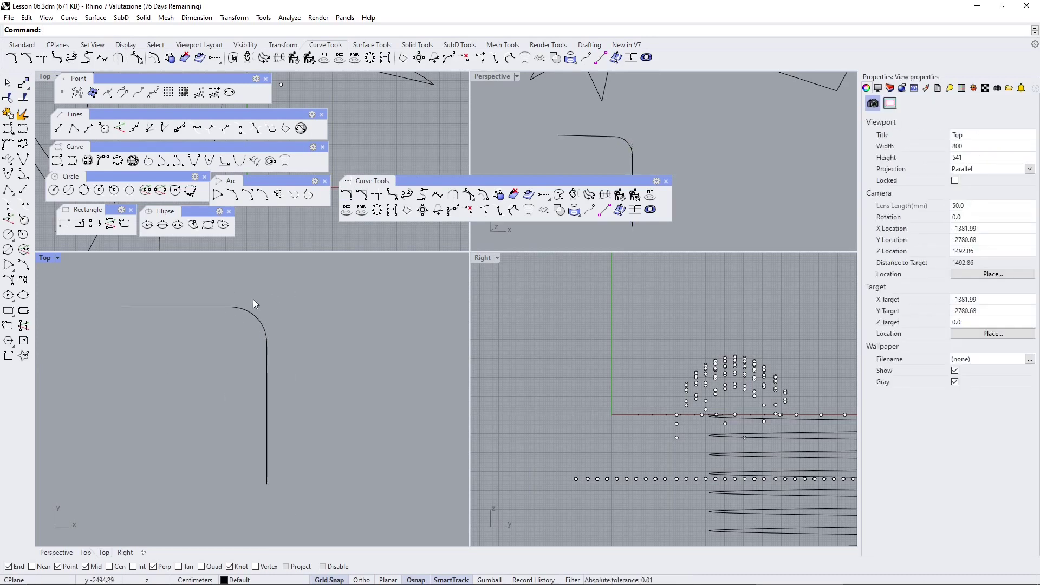
right_drag(255, 303, 184, 298)
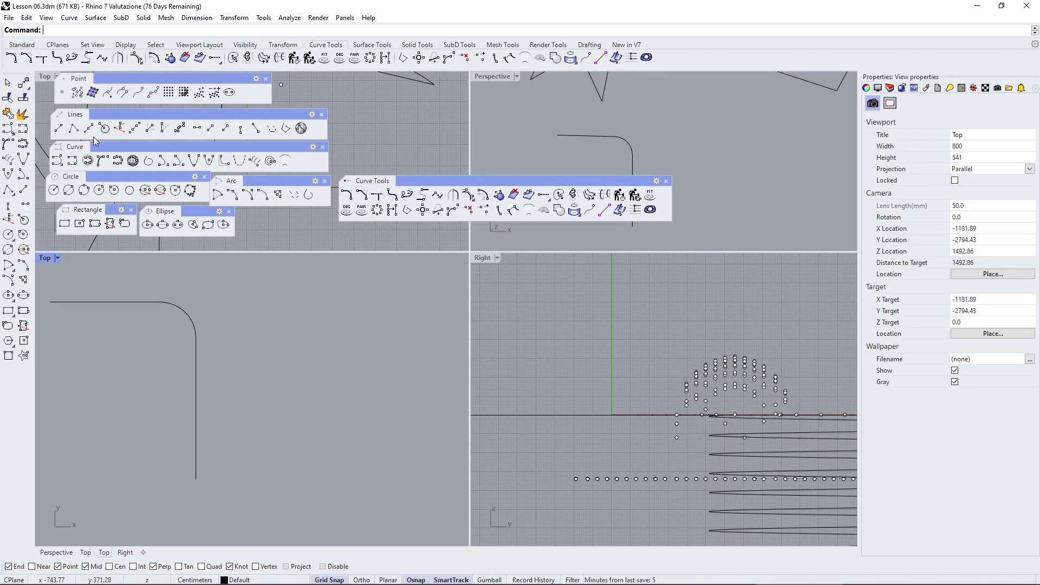
click(73, 128)
click(246, 302)
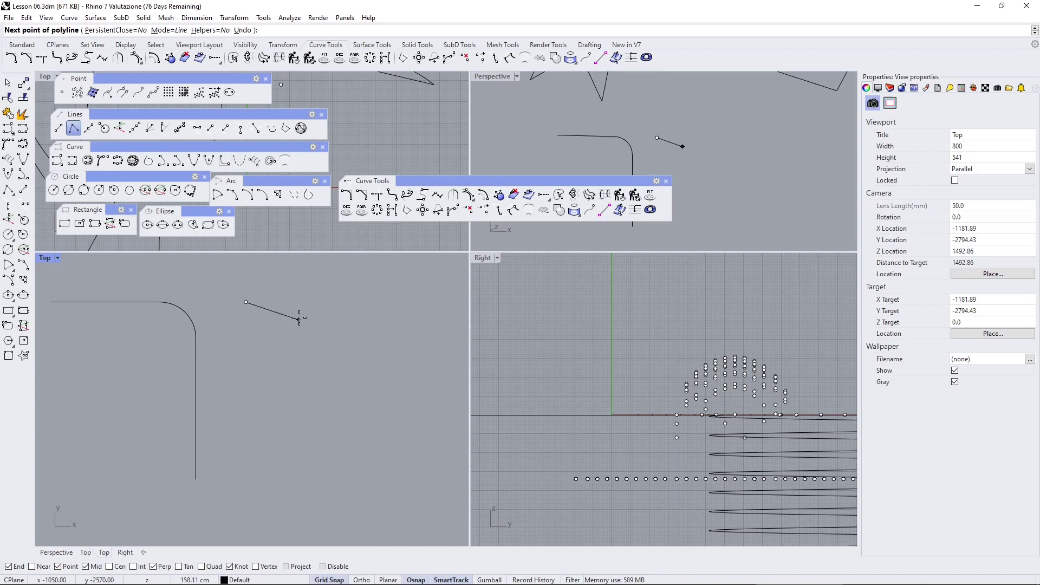
shift+click(359, 302)
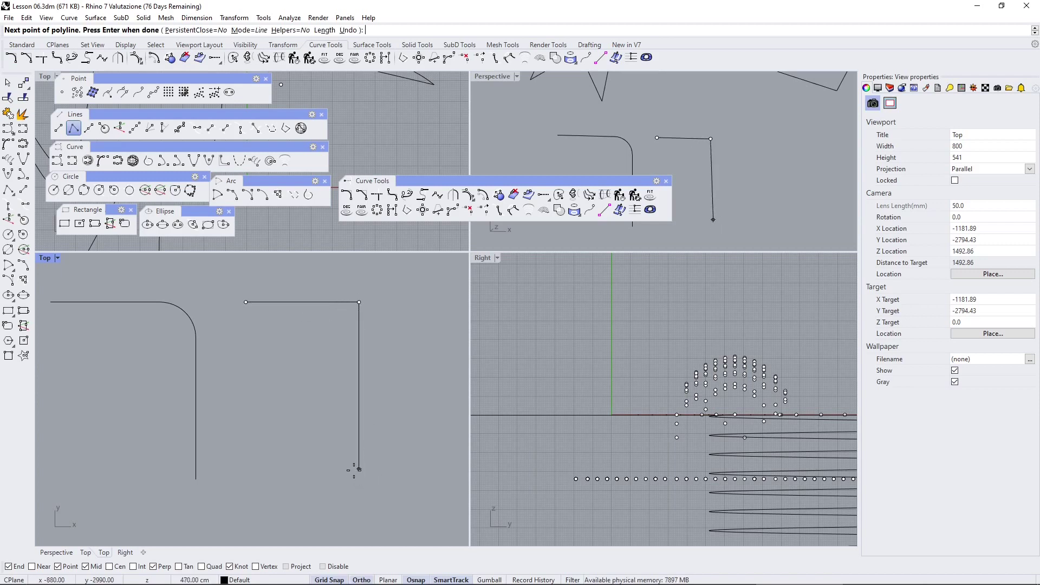
shift+click(359, 486)
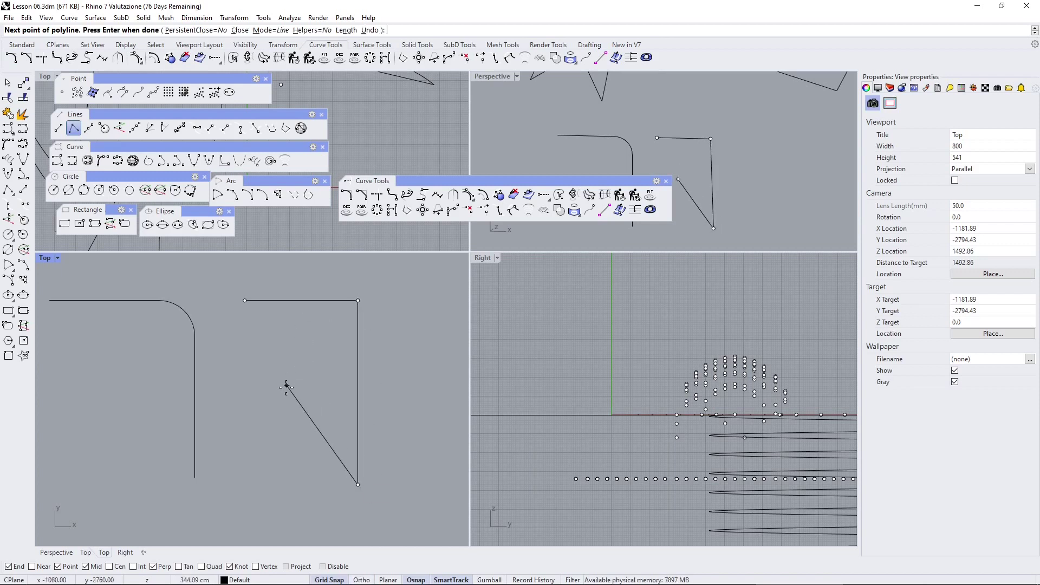
key(Return)
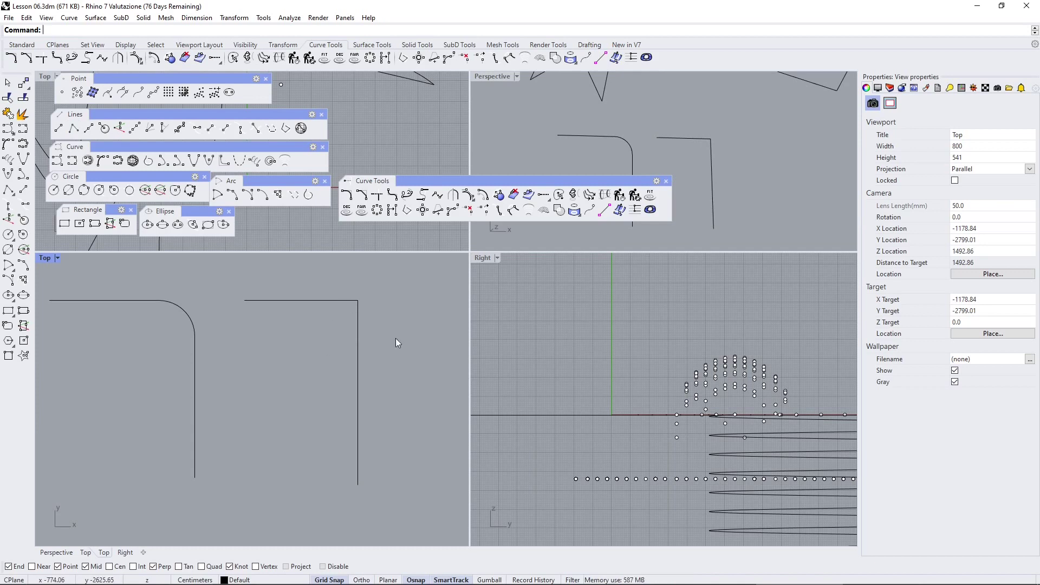
Chamfer the new polyline's corner with distances 200 on the horizontal segment and 100 on the vertical one, Join=No and Trim=Yes
click(362, 195)
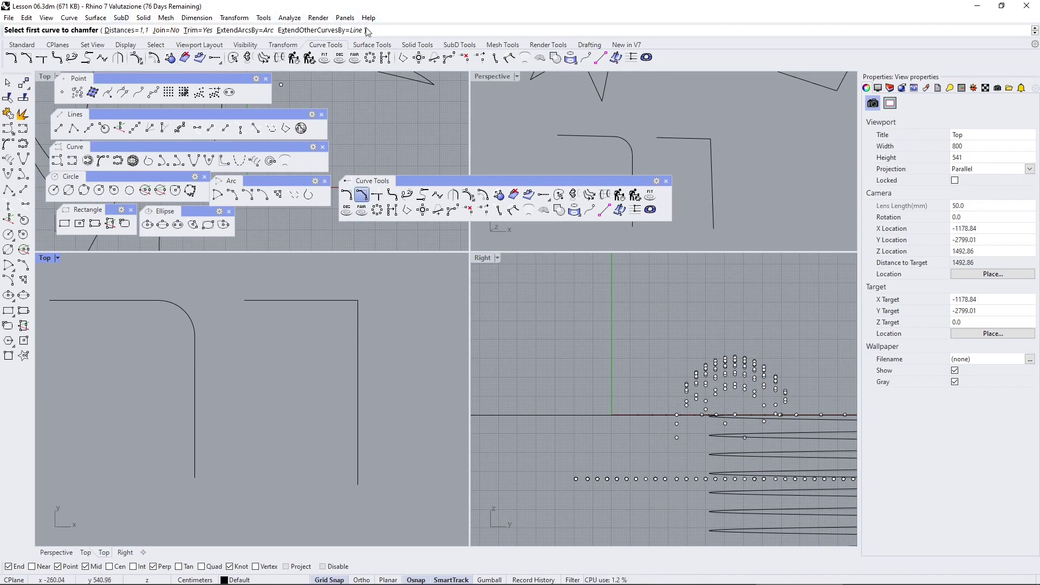
click(127, 31)
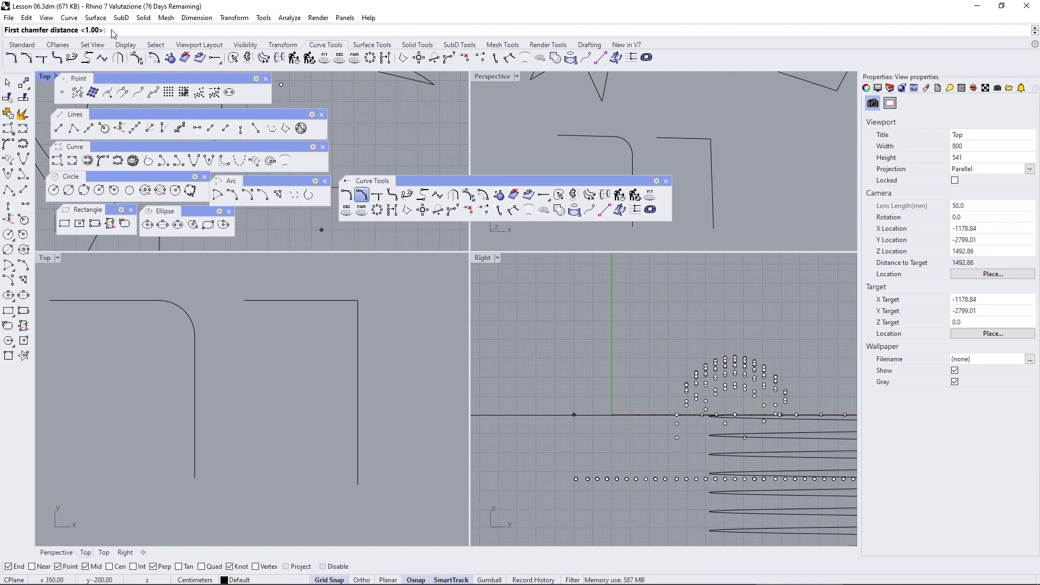
text(20)
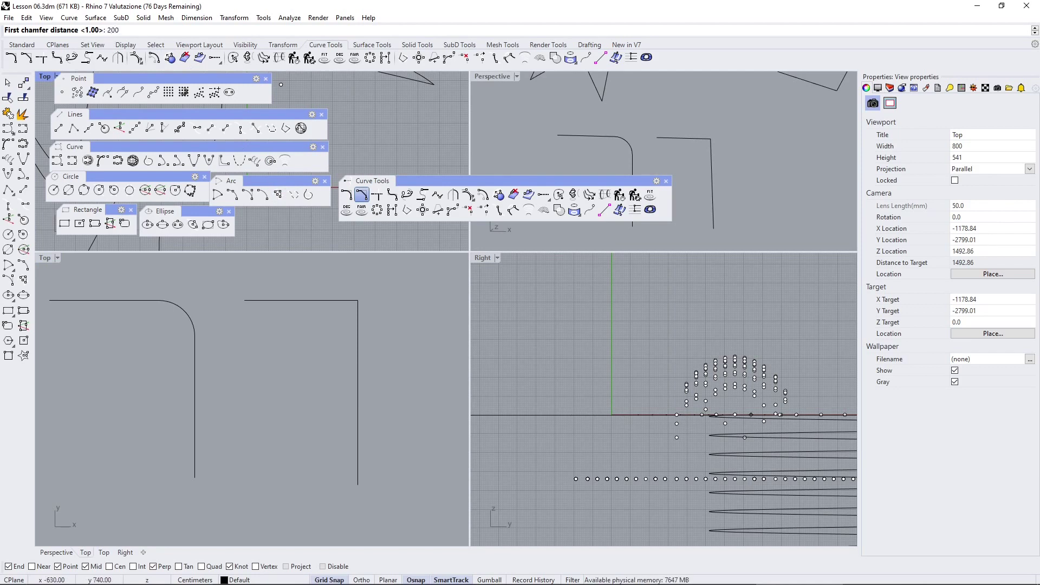
text(0)
key(Return)
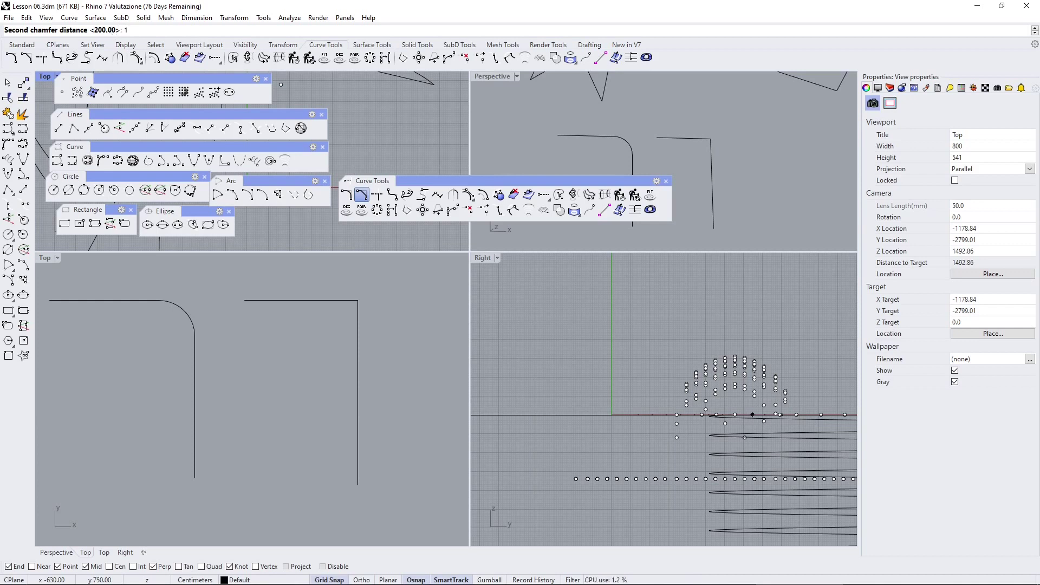
text(100)
key(Return)
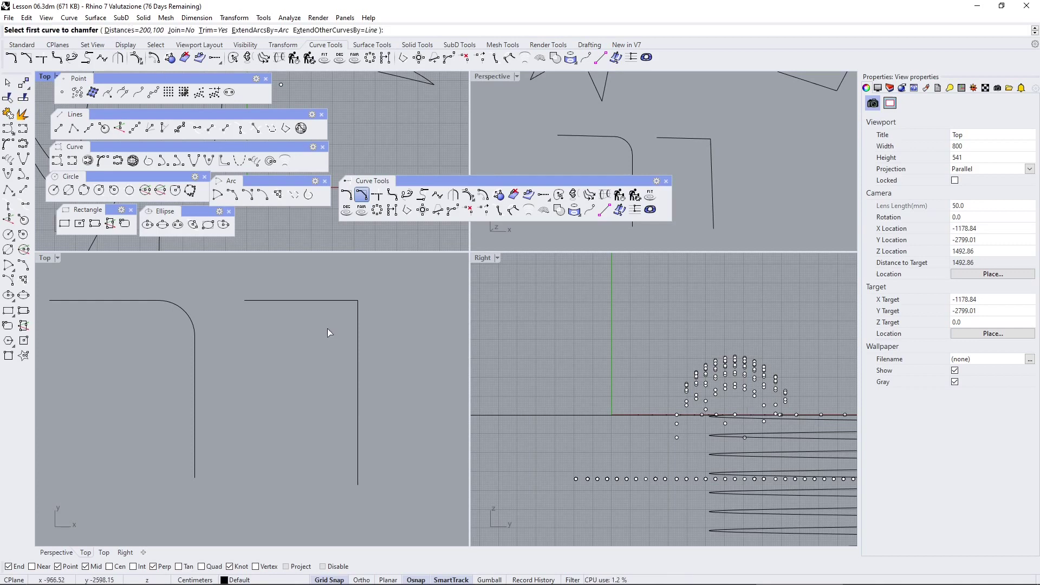
click(327, 302)
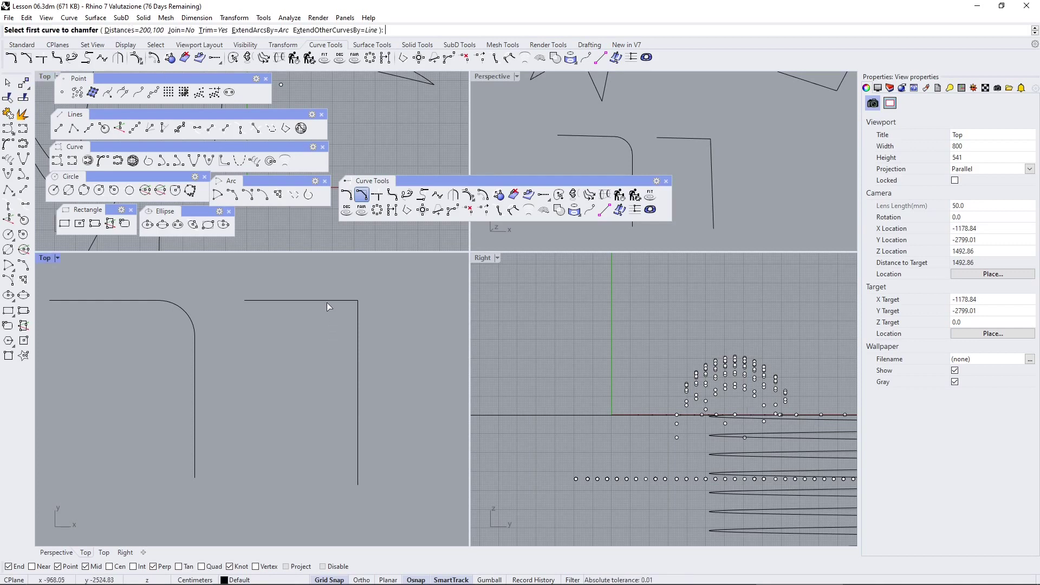
click(359, 352)
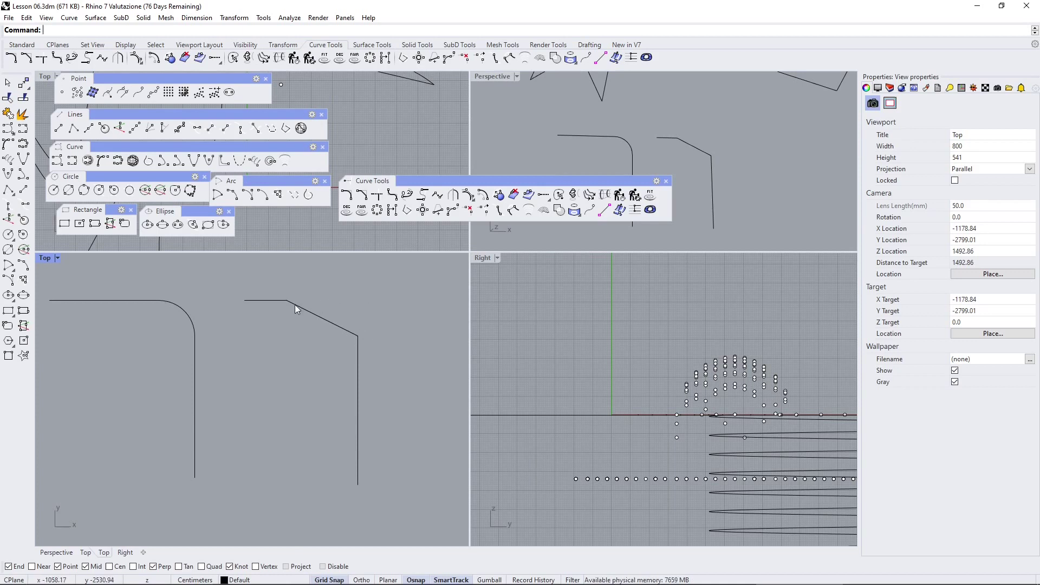
Draw two separate lines right of the chamfered shape: a short one sloping upward and a longer near-vertical one, leaving a gap between their upper ends
scroll(293, 312, down, 5)
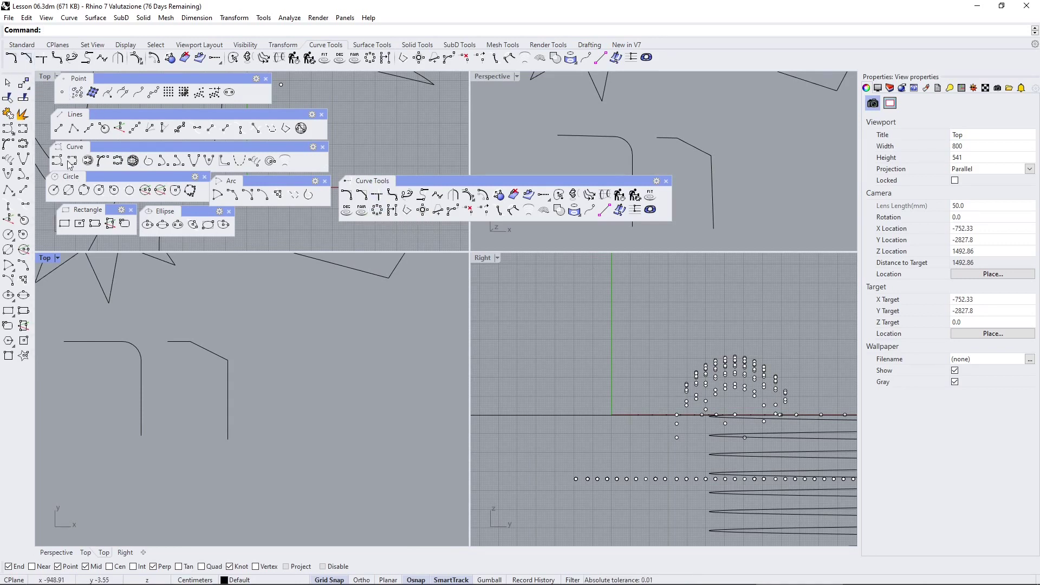
click(58, 129)
click(274, 351)
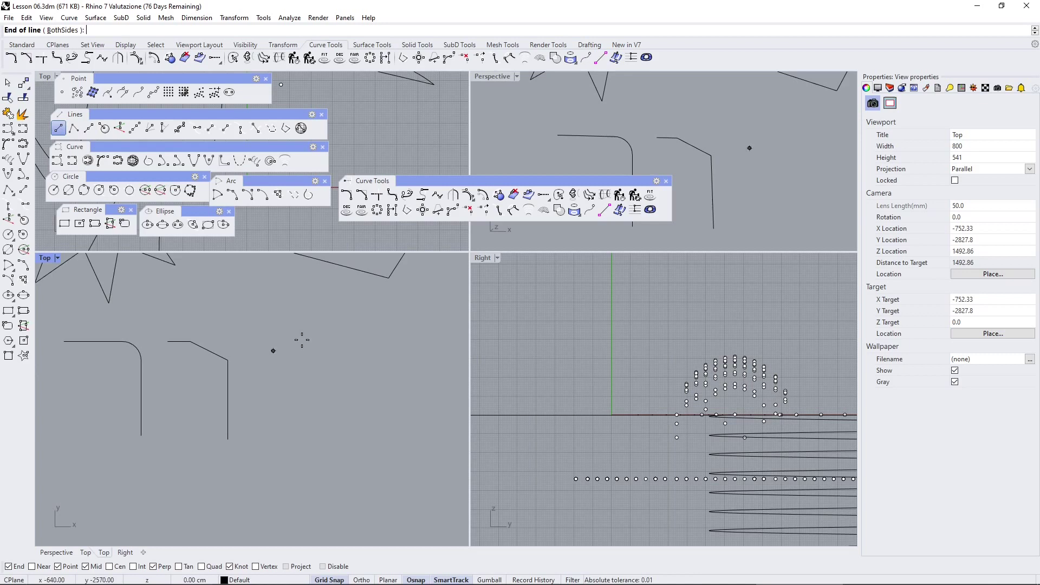
click(321, 338)
key(Return)
click(343, 451)
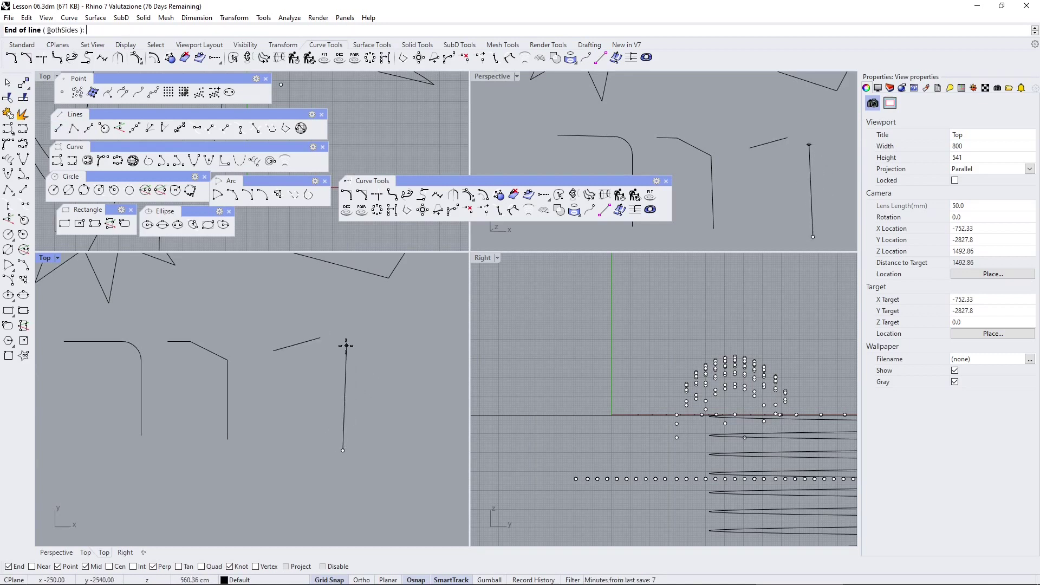
click(331, 341)
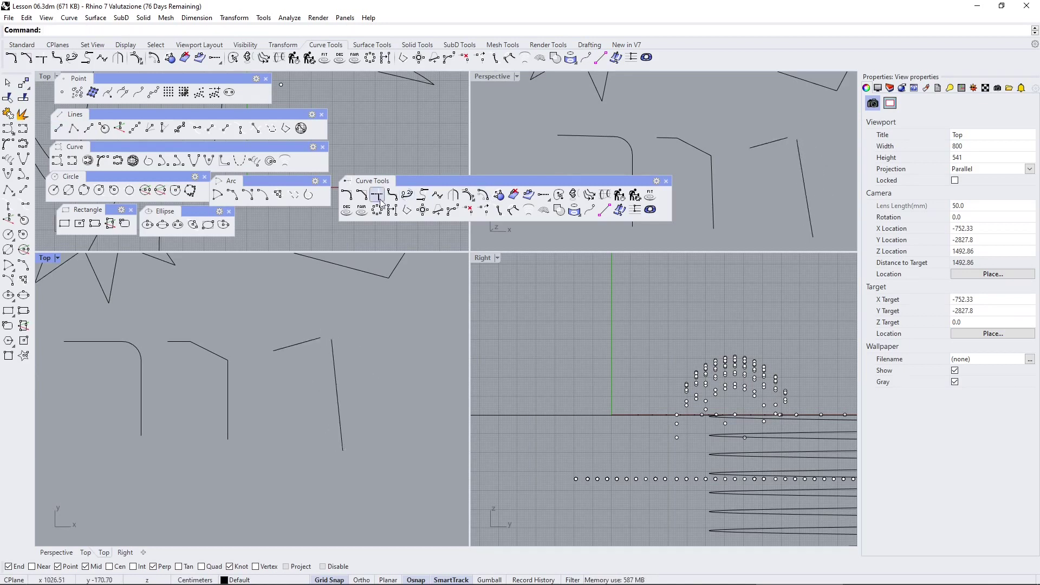
Connect the near-vertical line and the short sloping line so that they meet at a sharp corner
click(377, 195)
click(334, 375)
click(313, 341)
Draw a horizontal line and a separate vertical line right of the connected pair, leaving a gap at their upper-right corner
scroll(220, 356, down, 2)
scroll(202, 441, up, 3)
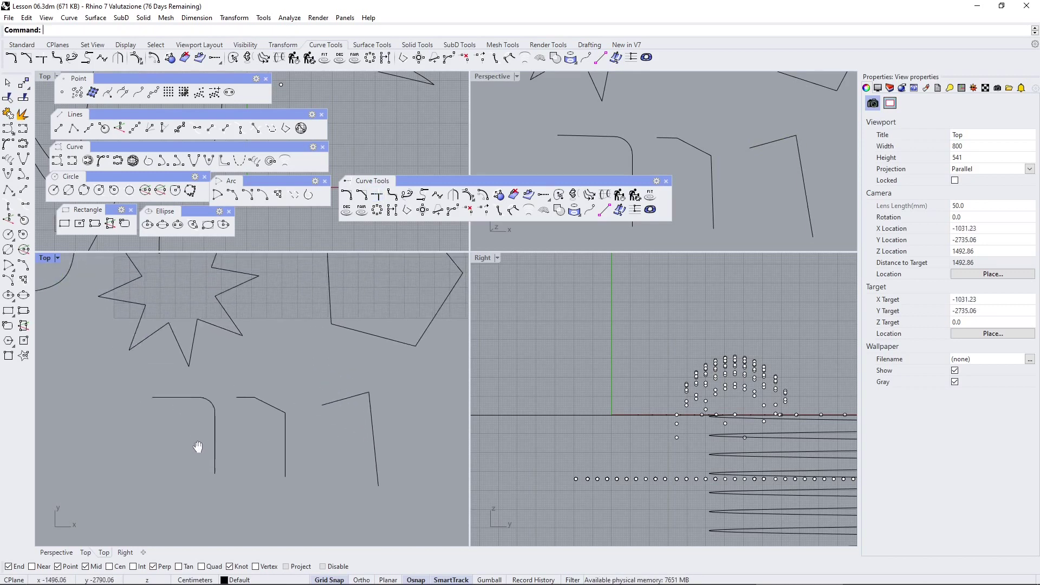
scroll(216, 388, down, 2)
right_drag(216, 388, 307, 348)
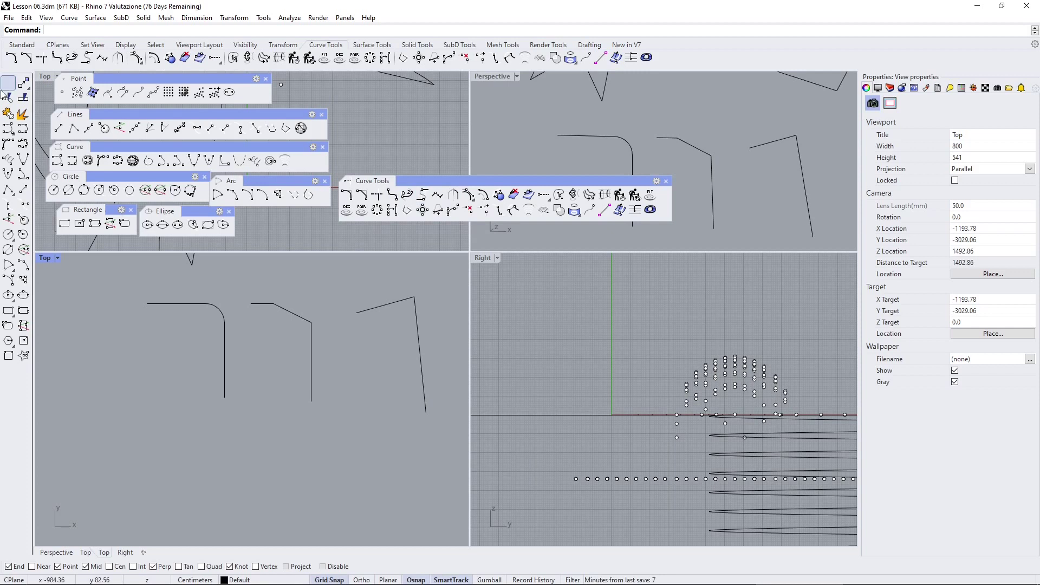
click(58, 128)
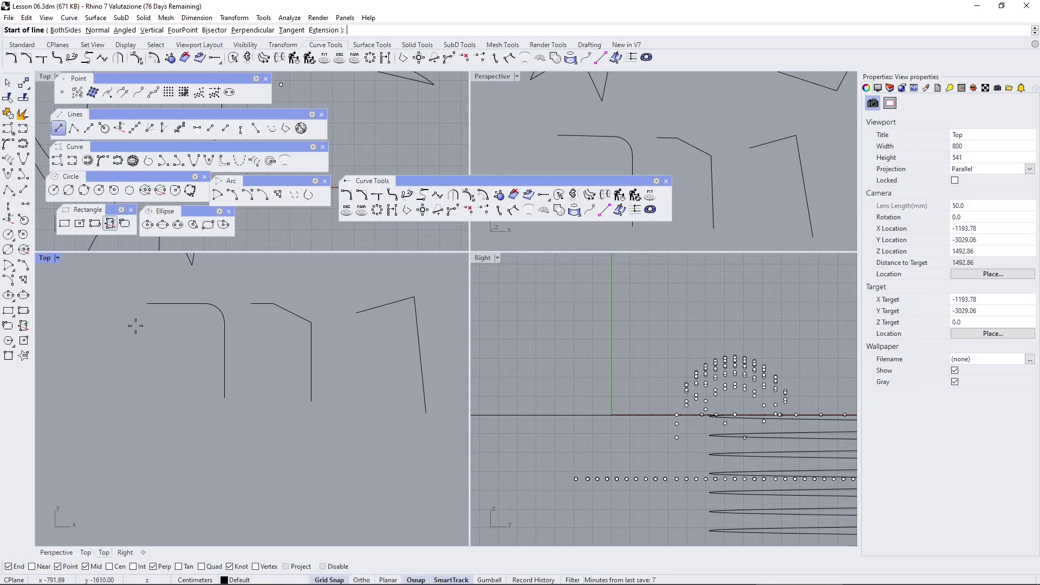
key(Right)
key(Right)
key(Right)
key(Right)
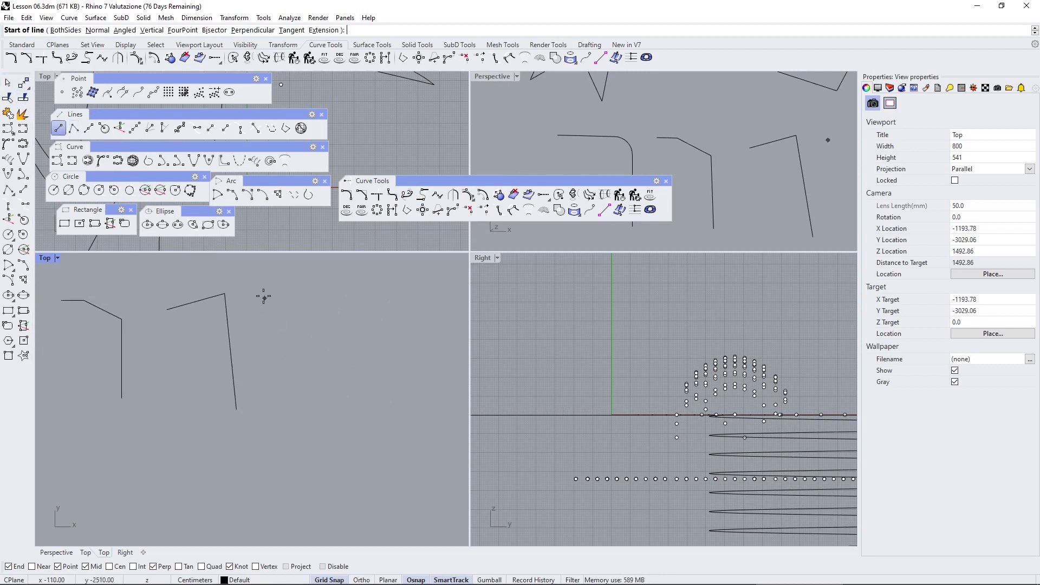
click(263, 296)
click(323, 296)
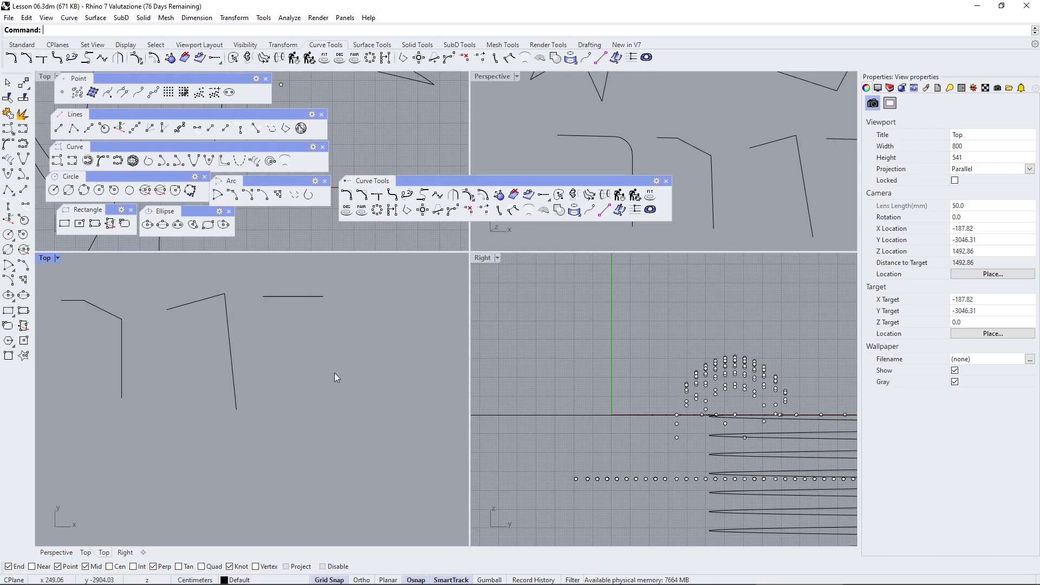
key(Return)
click(352, 413)
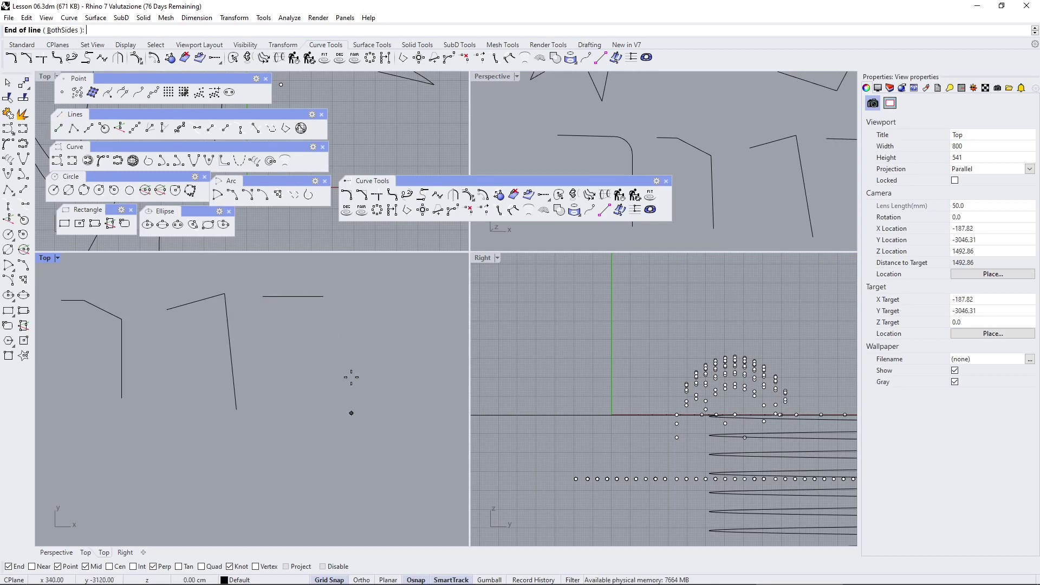
click(351, 318)
scroll(339, 294, up, 2)
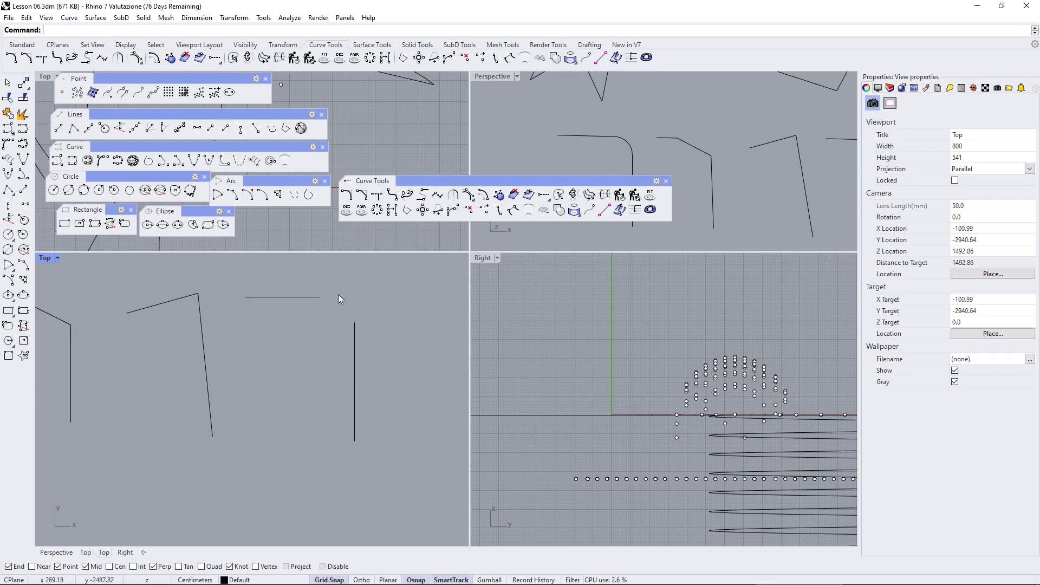
Start an adjustable curve blend between the separate horizontal and vertical lines, with G3 continuity at both ends
click(407, 196)
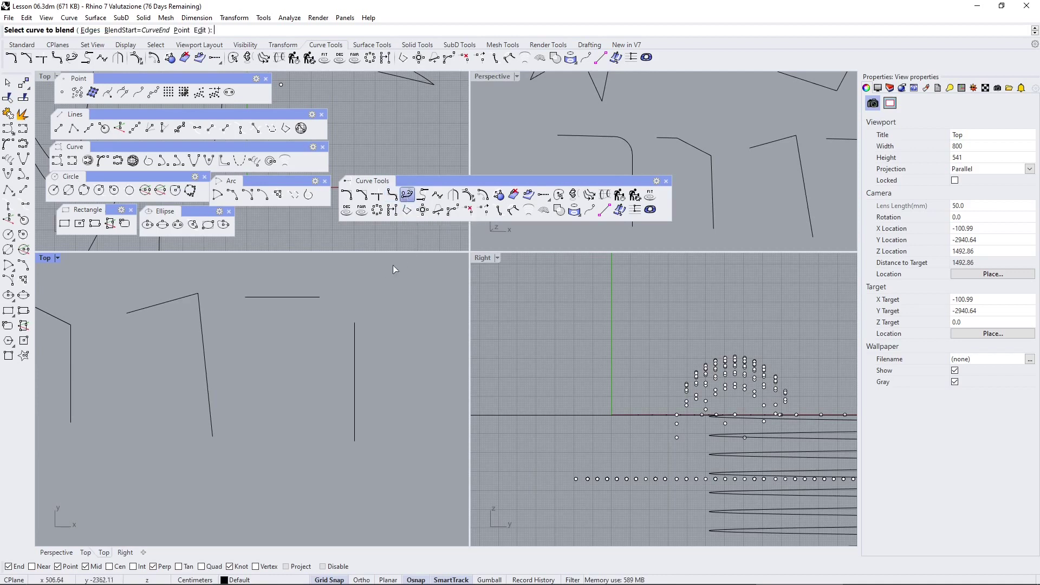
click(302, 297)
click(353, 342)
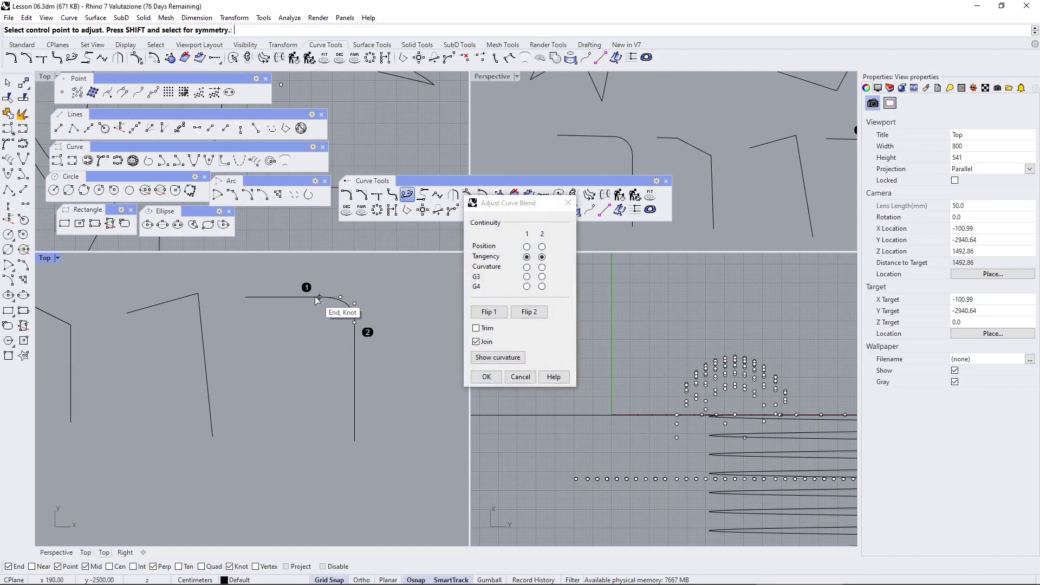
scroll(317, 299, up, 5)
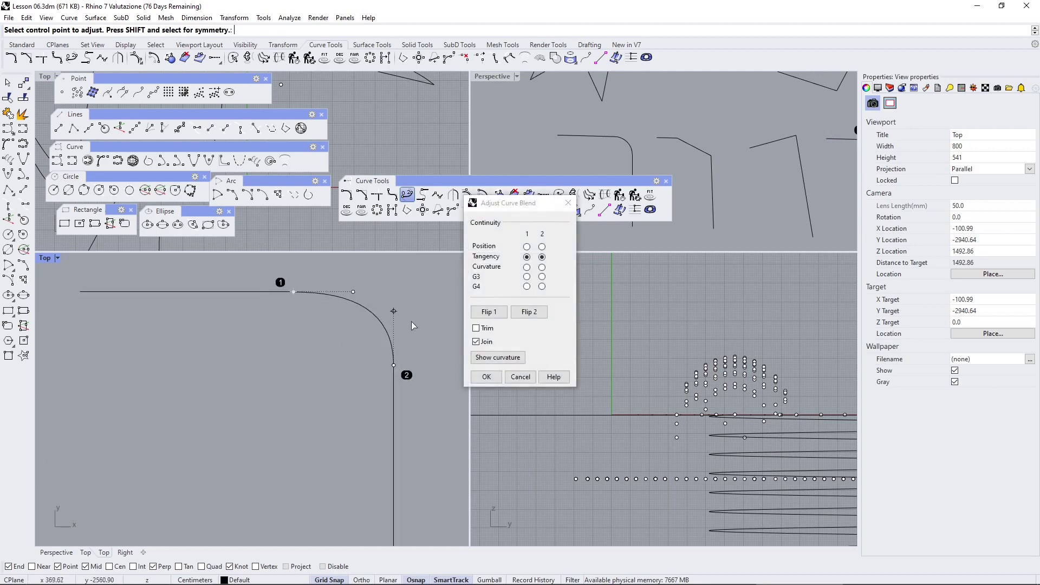
click(527, 267)
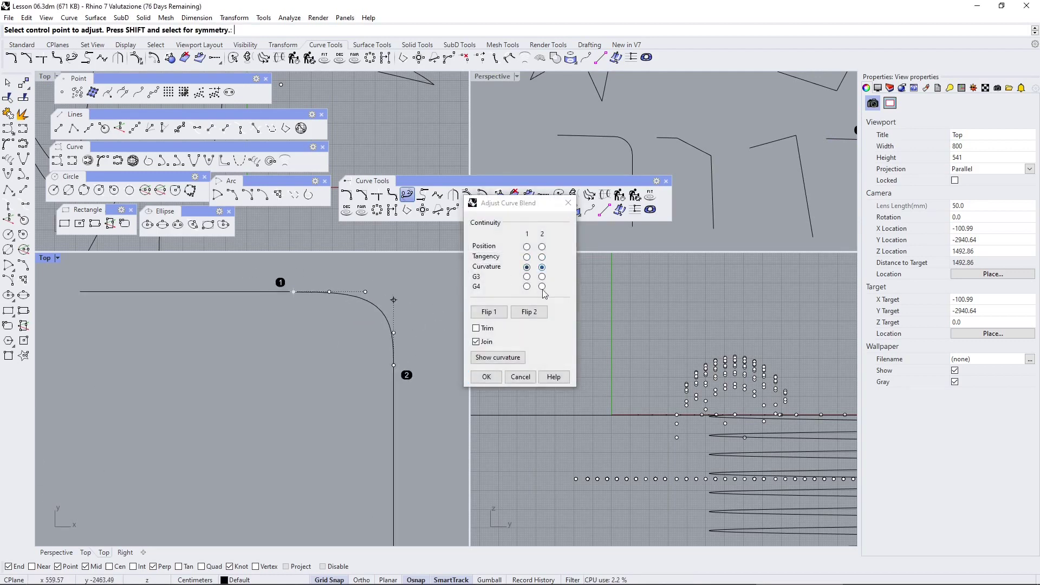
click(542, 277)
click(527, 277)
Reshape the blend by pulling its horizontal handles outward, moving its second end down the vertical line, and adjusting the vertical handle
click(371, 293)
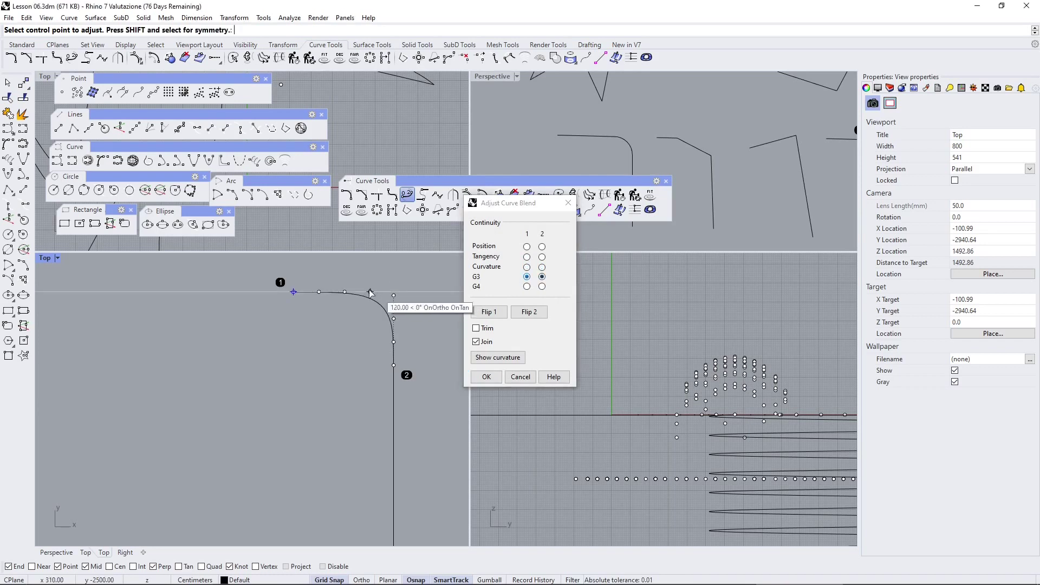
drag(371, 292, 440, 292)
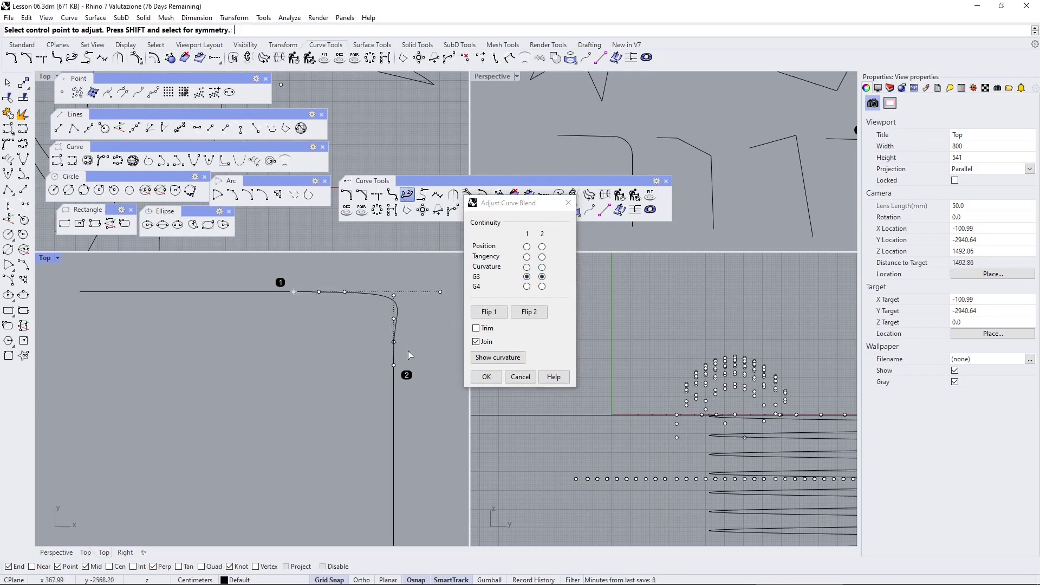
drag(394, 368, 394, 435)
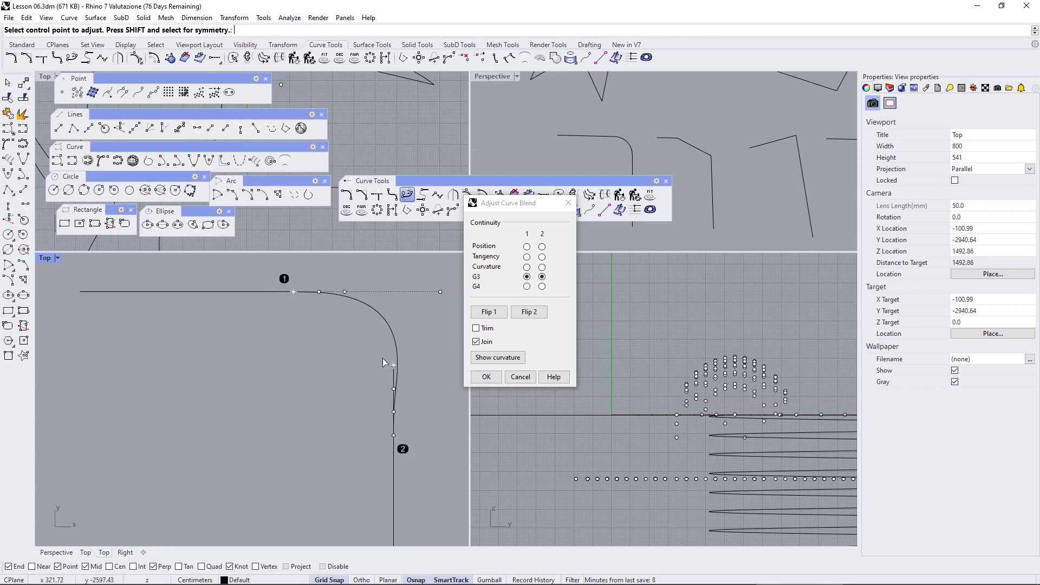
drag(393, 366, 394, 322)
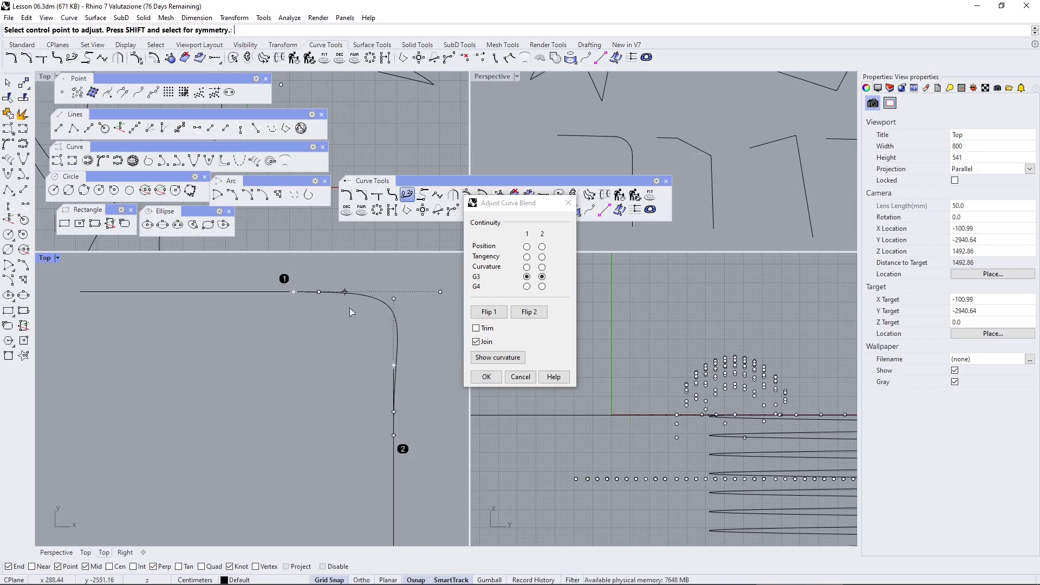
drag(345, 292, 456, 291)
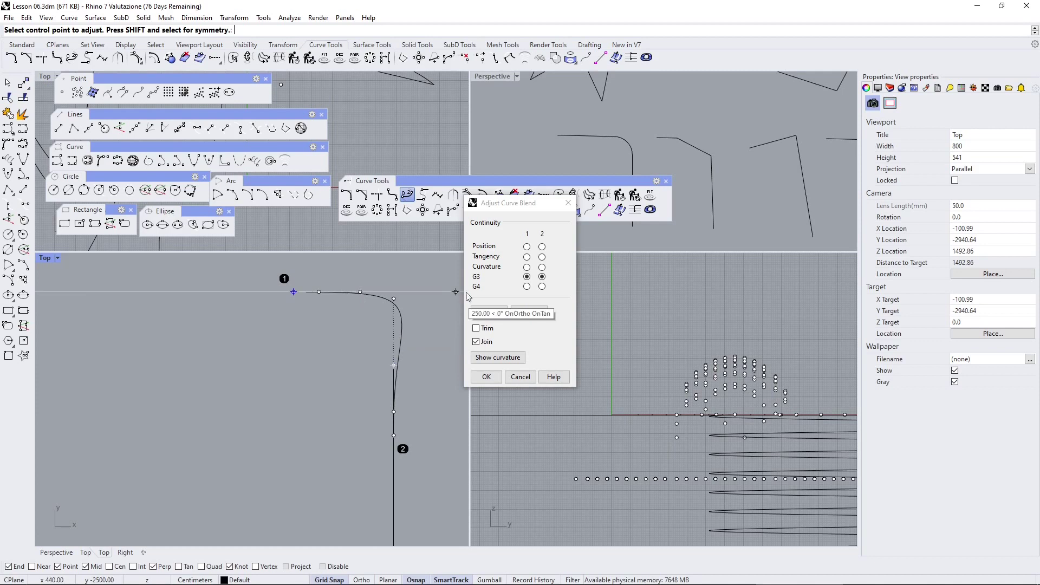
Try Tangency and Position continuity at both ends of the blend, and set both ends back to G3
click(527, 257)
click(543, 257)
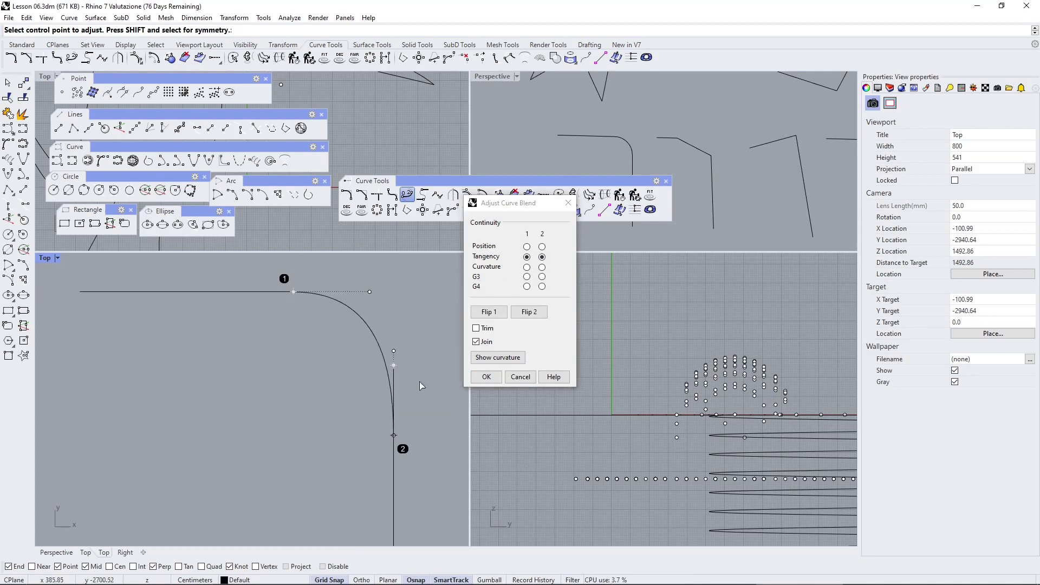
click(527, 247)
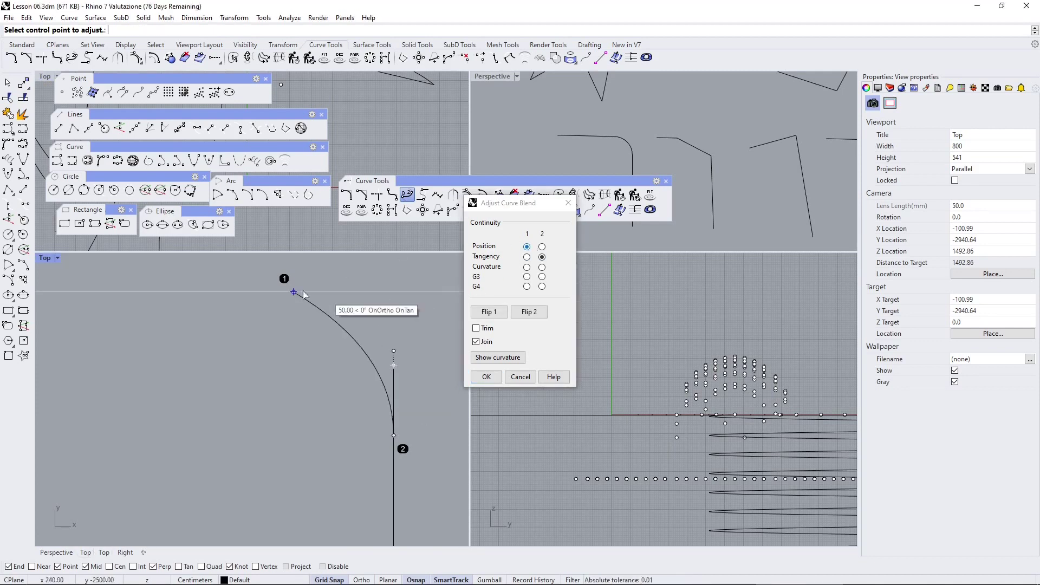
click(543, 247)
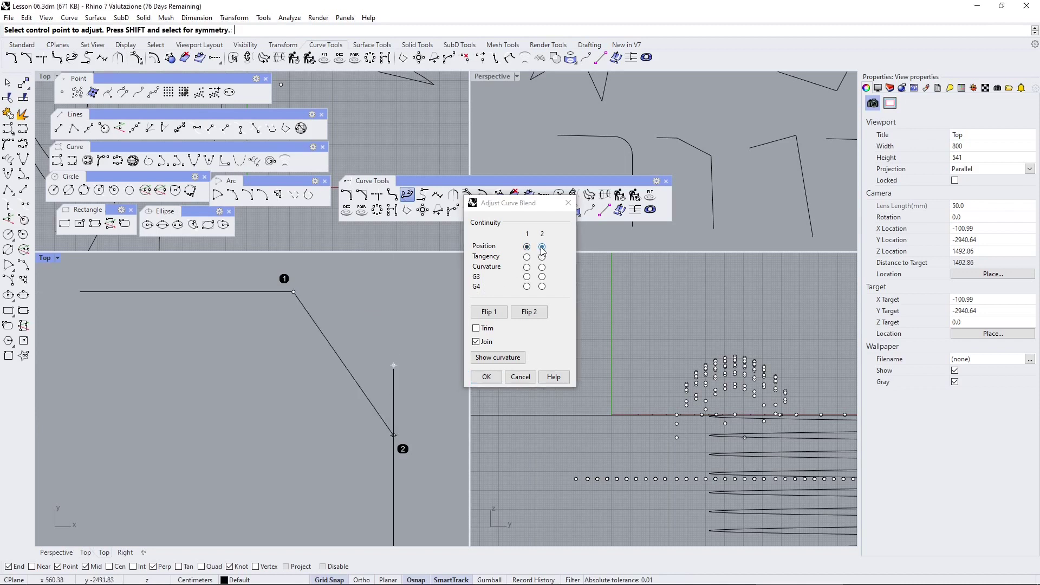
click(526, 277)
click(543, 277)
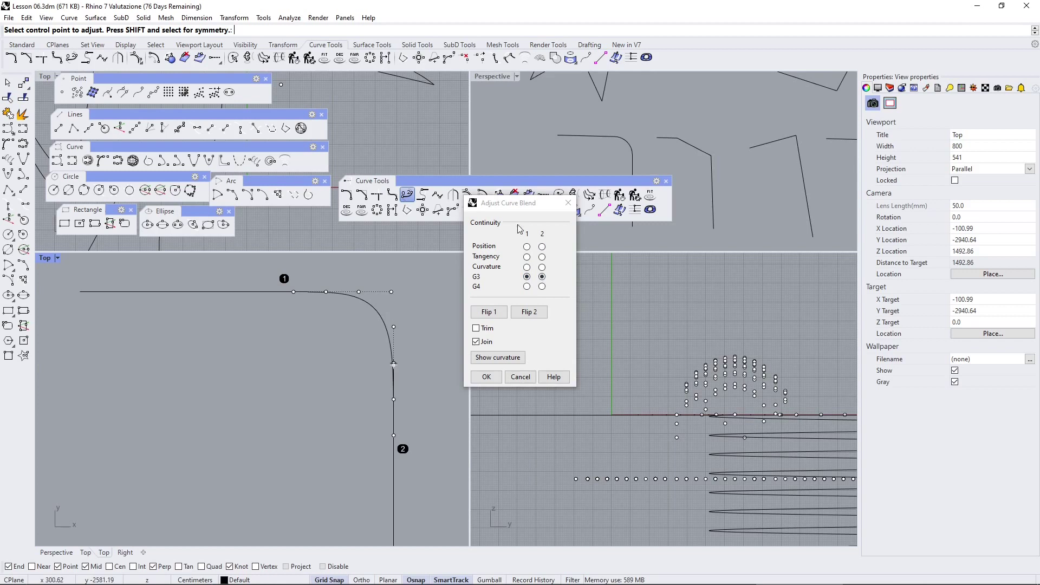
Inspect the blend's curvature graph with the display scale raised to 120, close the graph and accept the blend
click(498, 358)
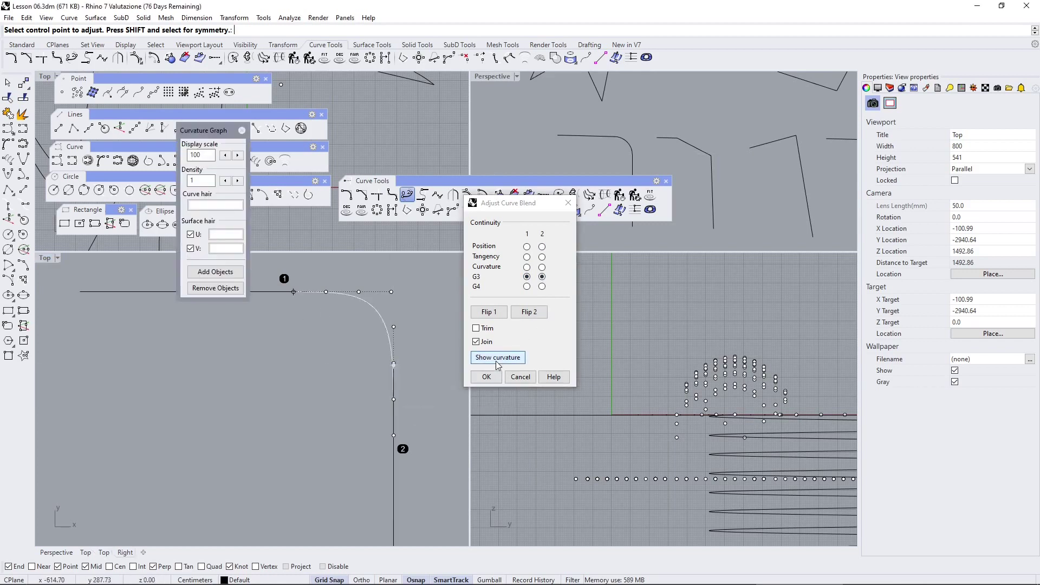
click(237, 155)
click(238, 156)
click(237, 155)
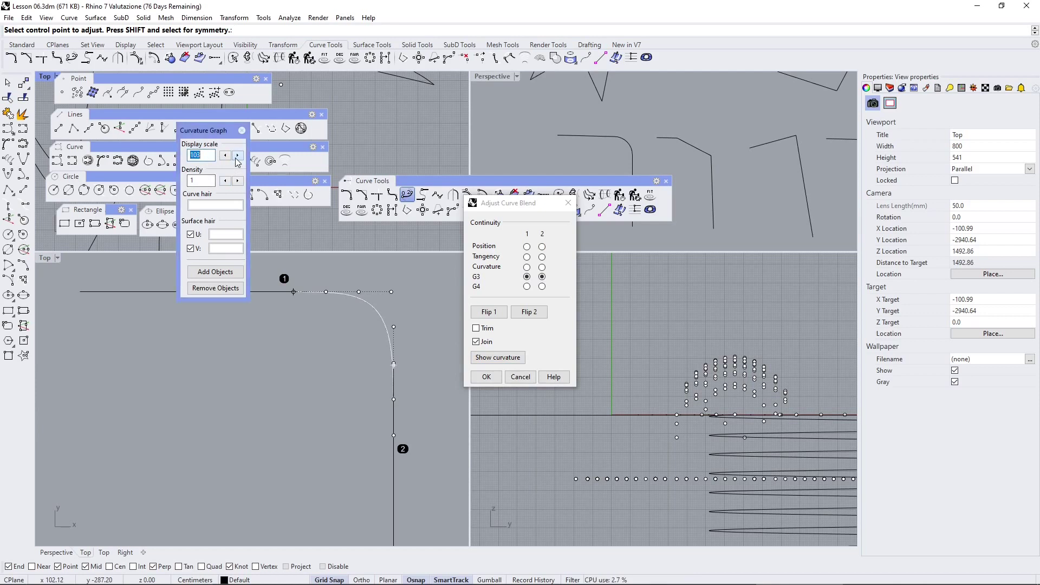
click(237, 156)
click(238, 156)
click(237, 156)
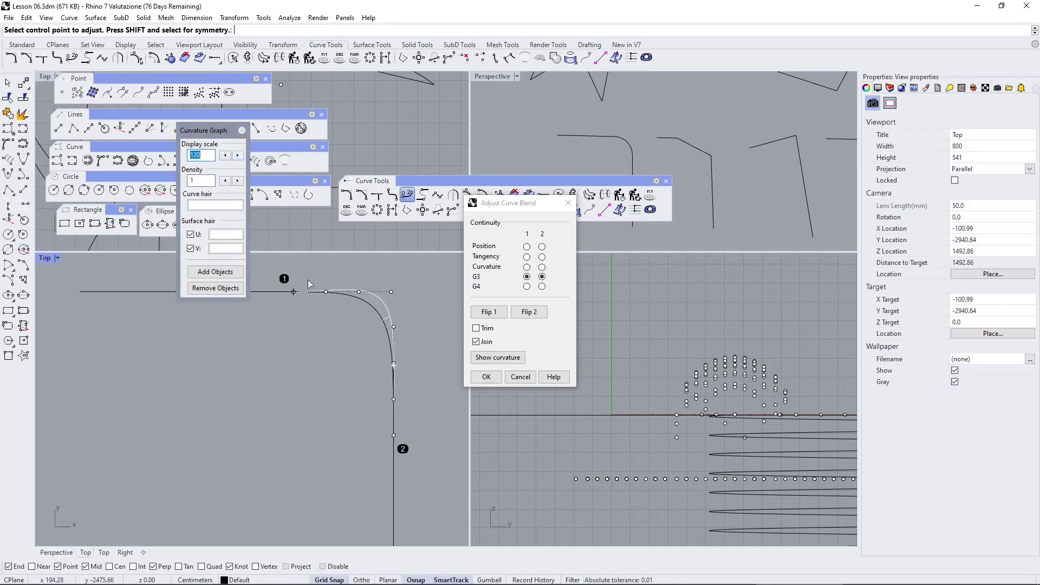
click(242, 130)
click(486, 377)
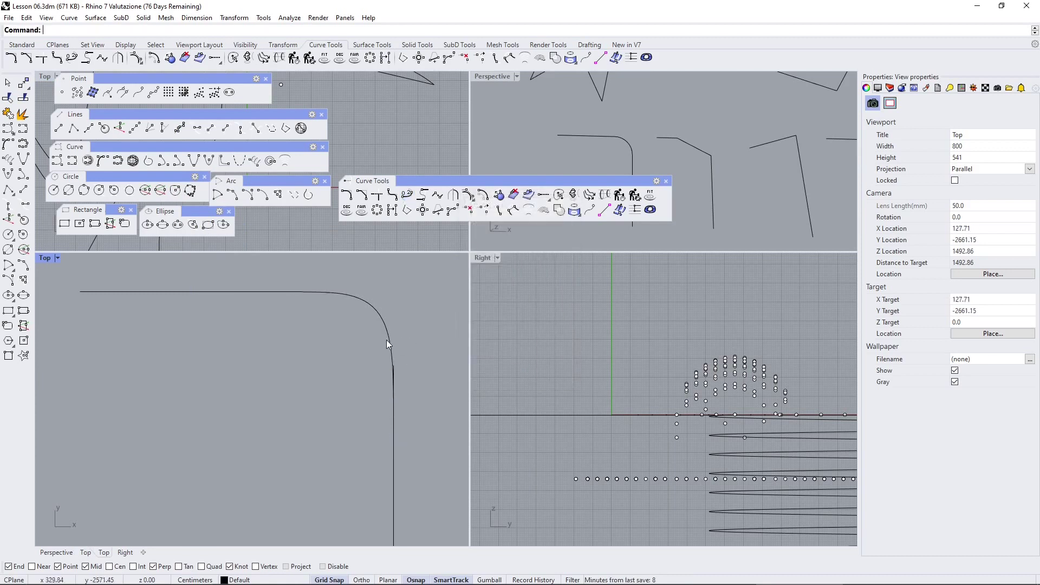
scroll(386, 340, down, 8)
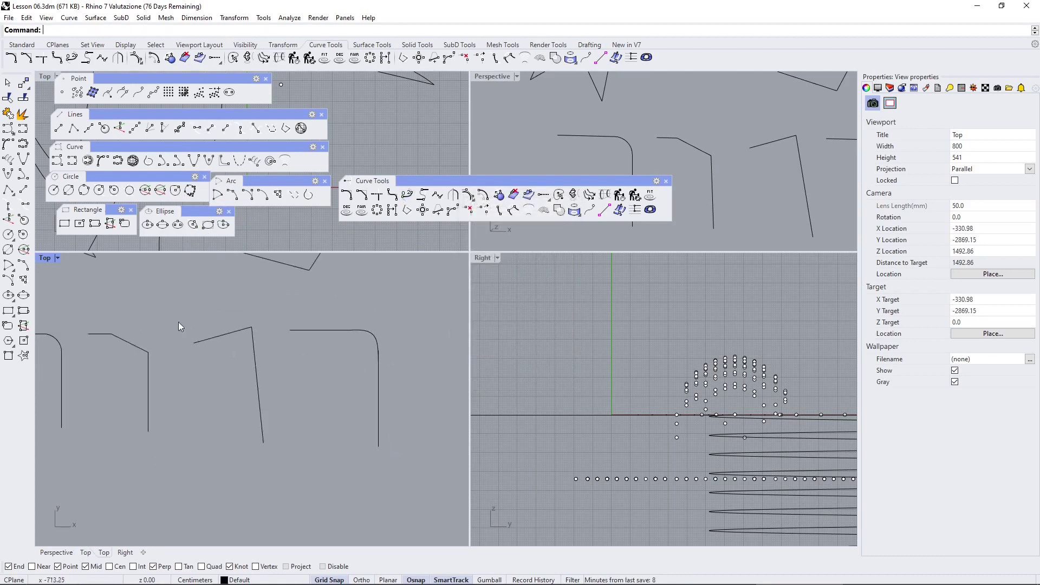
Fillet all corners of the pentagon with Fillet corners at radius 60
click(391, 195)
scroll(206, 310, down, 8)
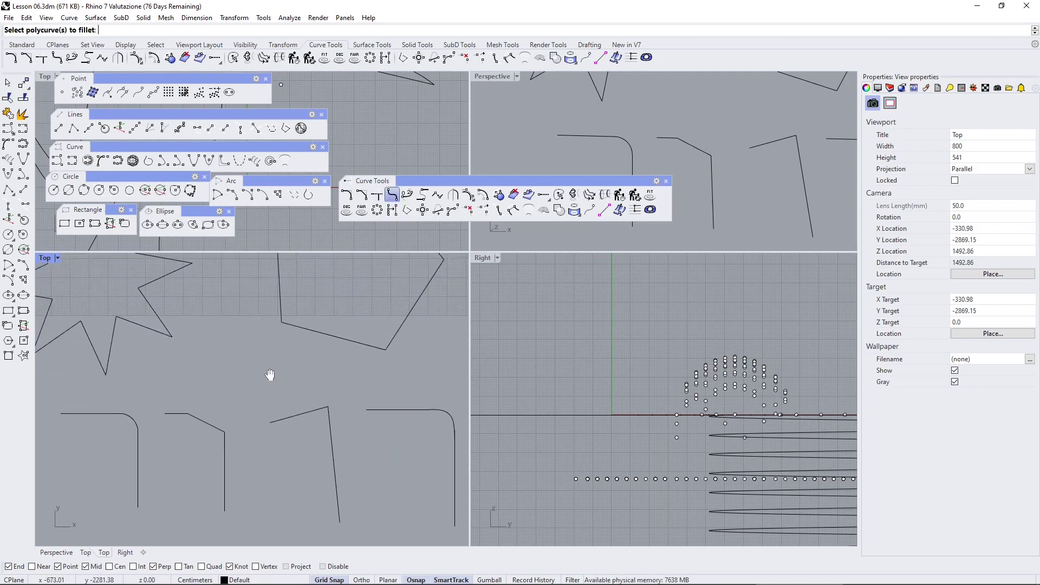
scroll(270, 373, up, 3)
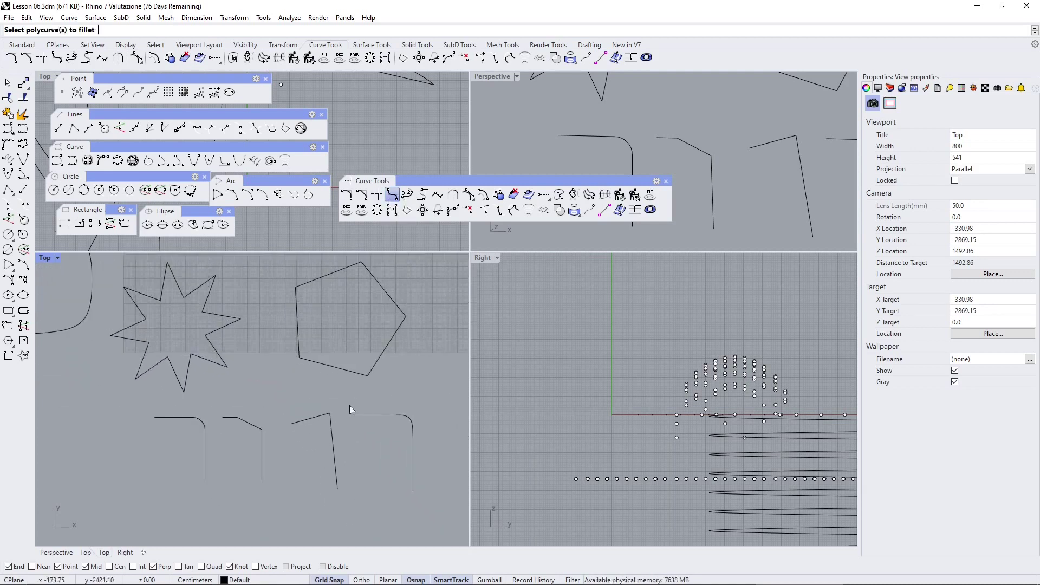
scroll(350, 405, up, 3)
click(335, 367)
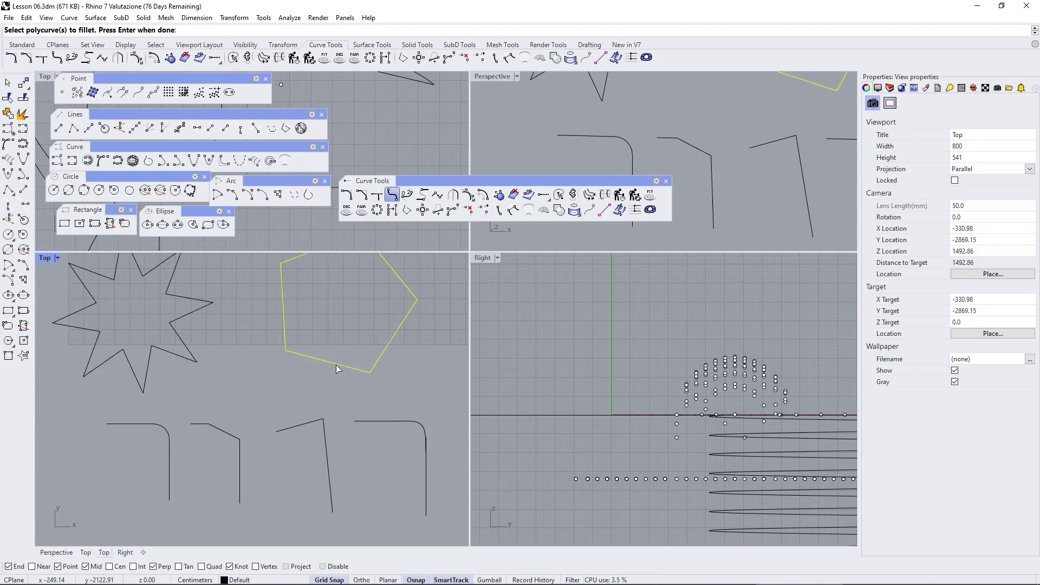
key(Return)
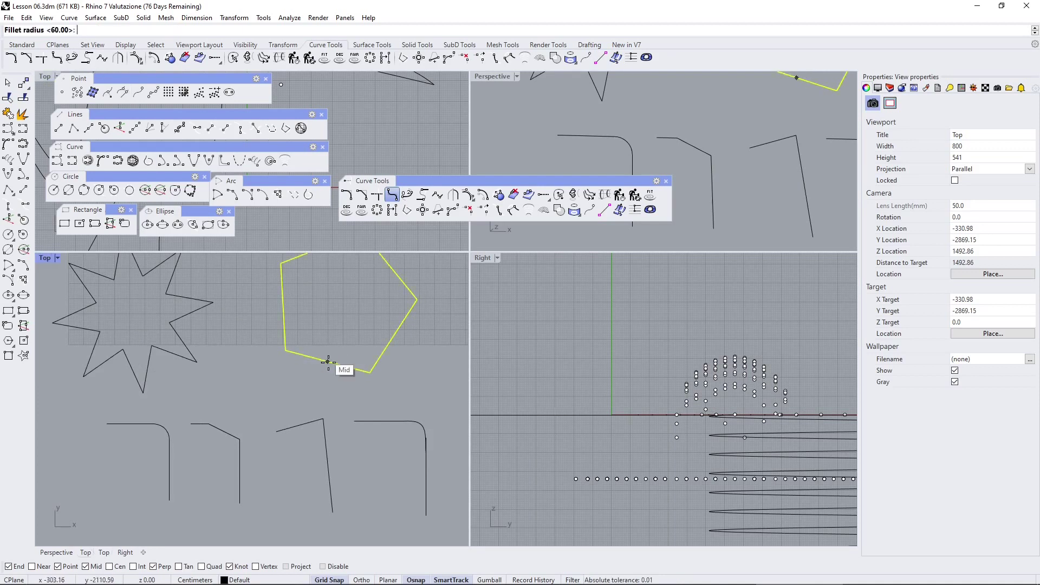
key(Return)
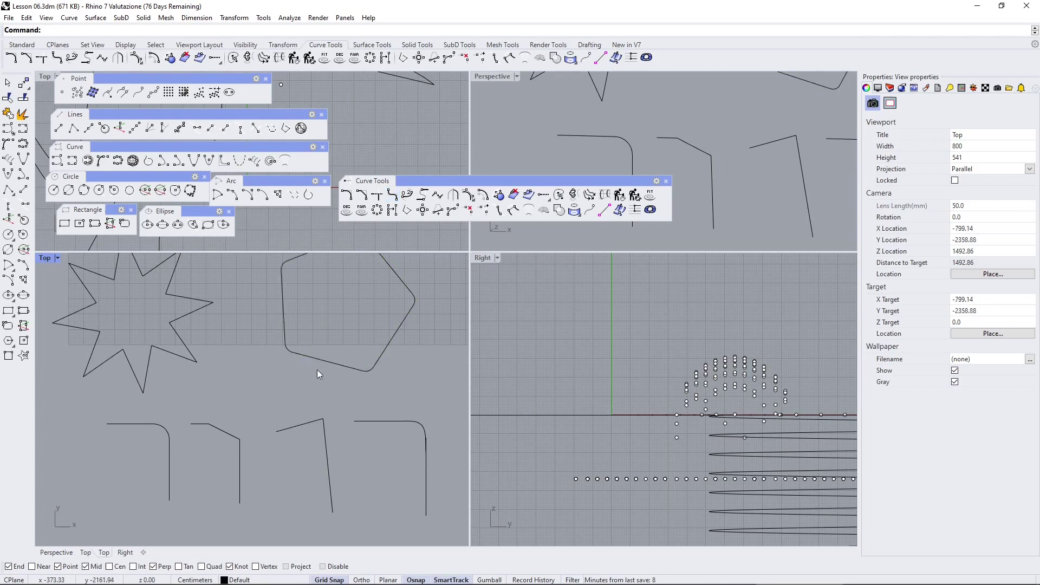
scroll(285, 339, down, 2)
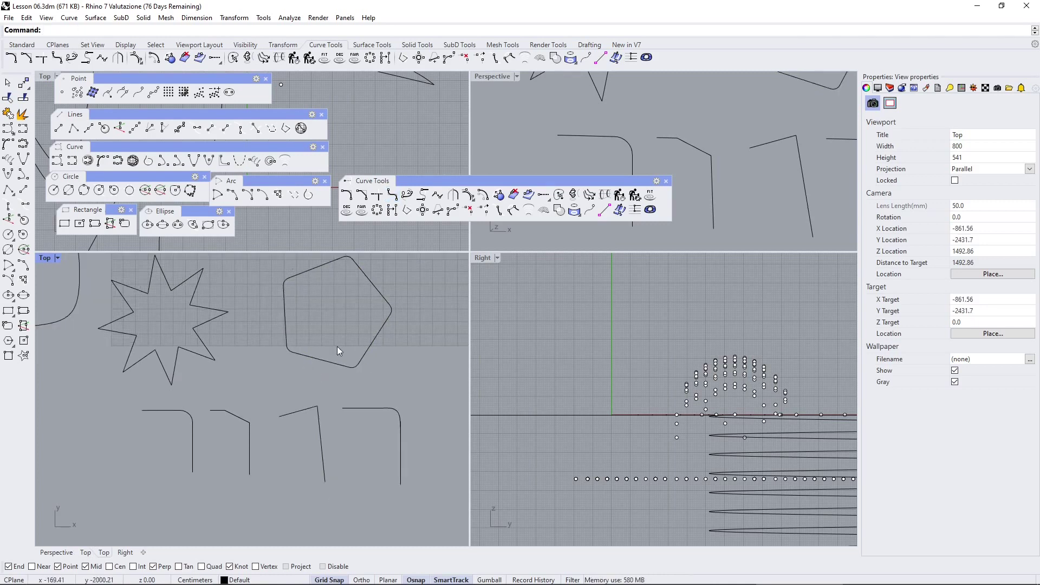
right_drag(297, 303, 307, 327)
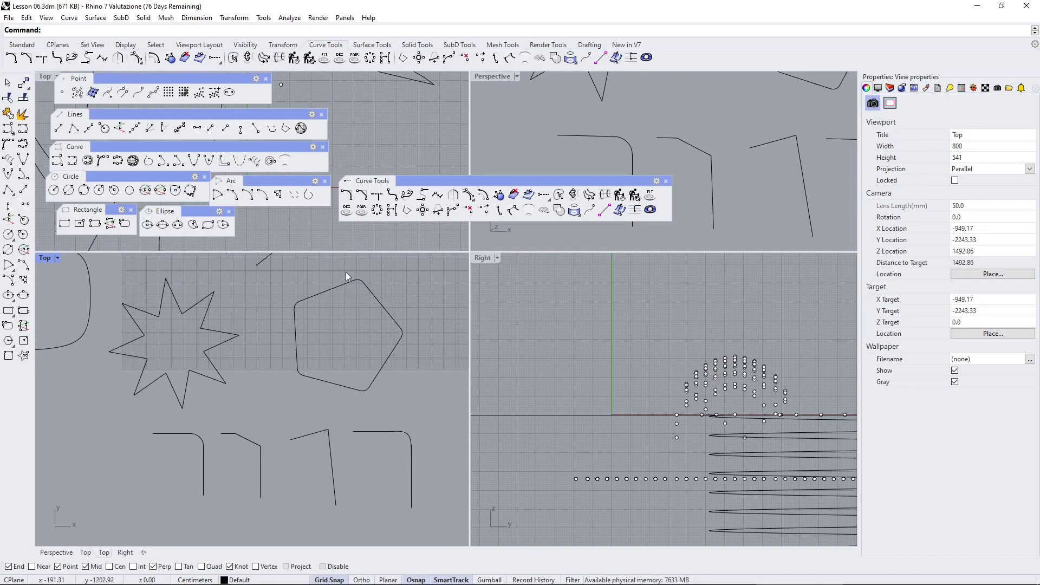
click(333, 290)
click(259, 315)
Fillet all corners of the star polygon with a radius of 30
scroll(267, 363, down, 3)
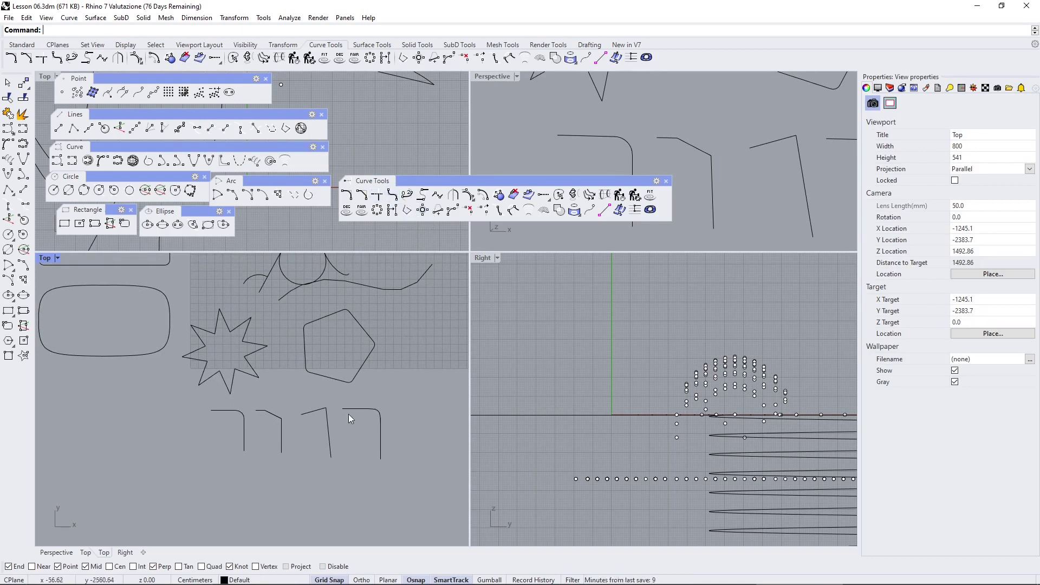
scroll(210, 331, up, 3)
click(202, 330)
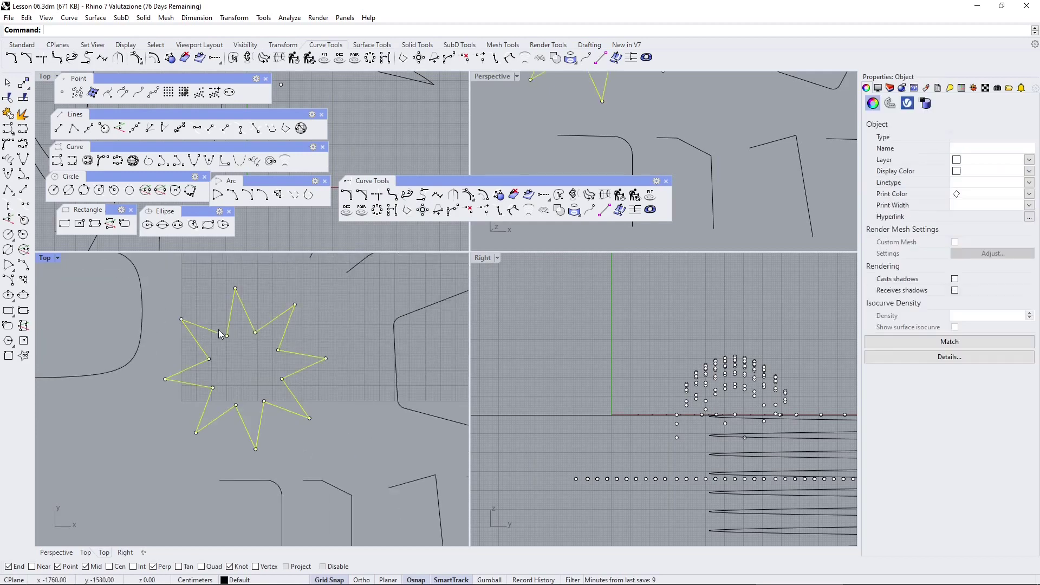
click(396, 196)
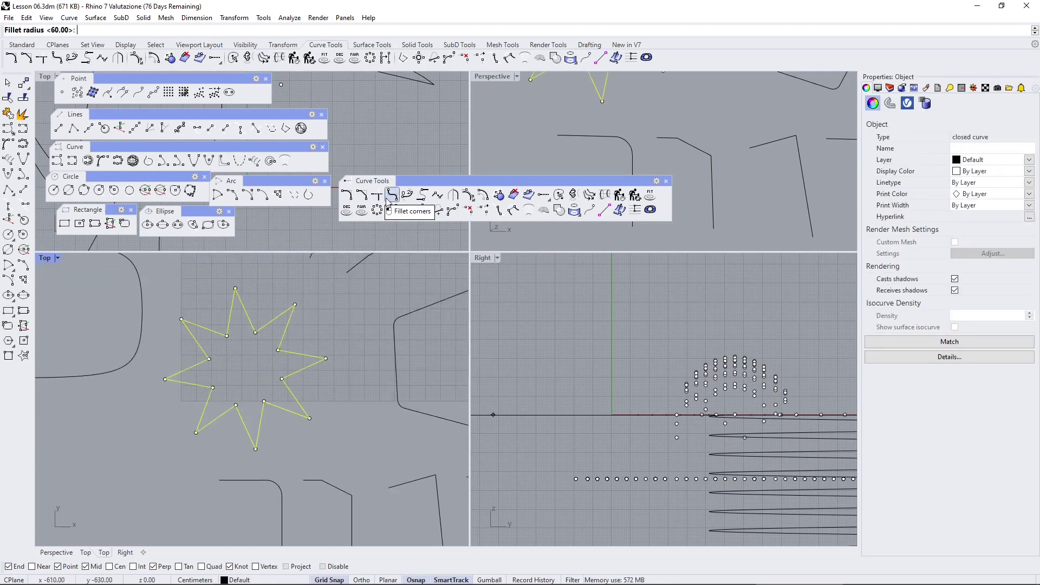
text(3)
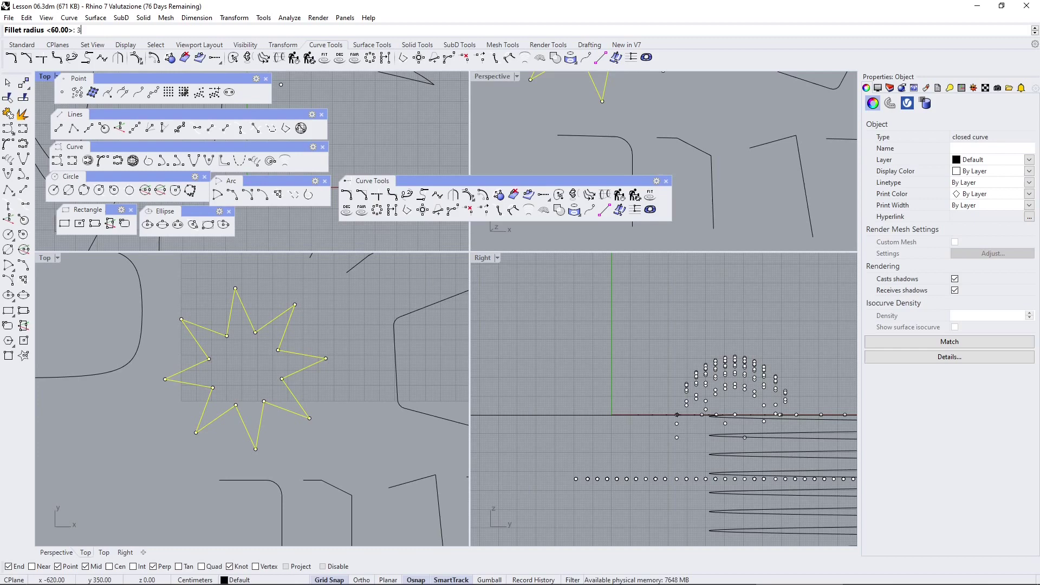
text(0)
key(Return)
click(203, 301)
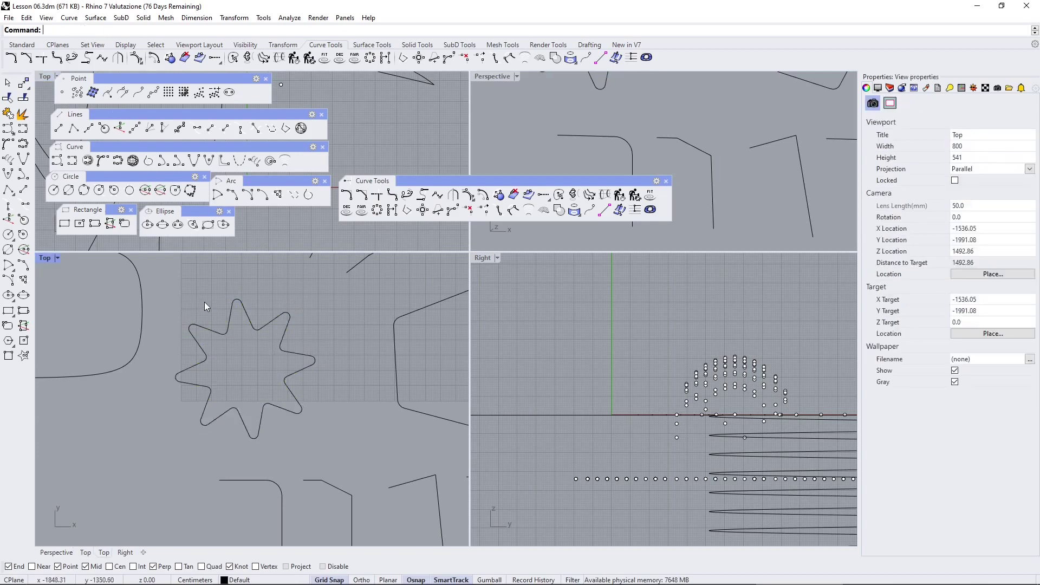
scroll(206, 339, down, 3)
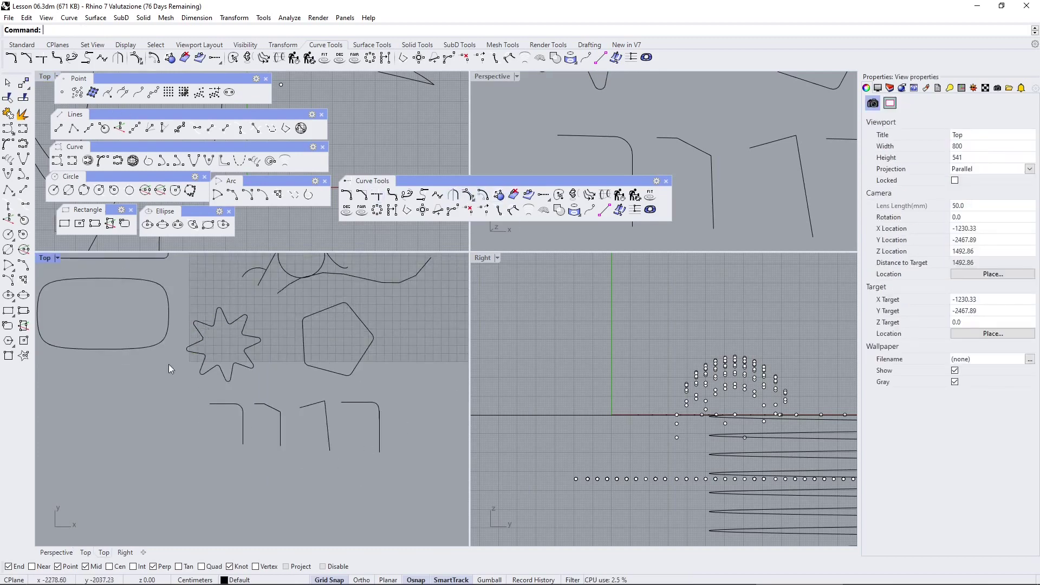
scroll(194, 369, up, 2)
Draw a short horizontal line and a separate slanted line right of the blended pair, leaving a gap between them
right_drag(216, 390, 169, 375)
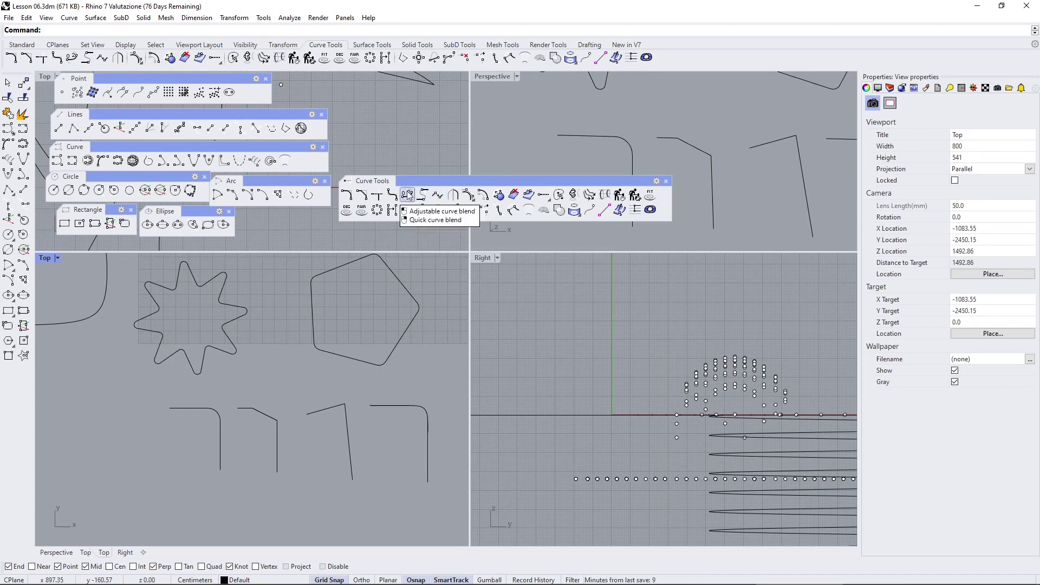
right_drag(364, 332, 220, 324)
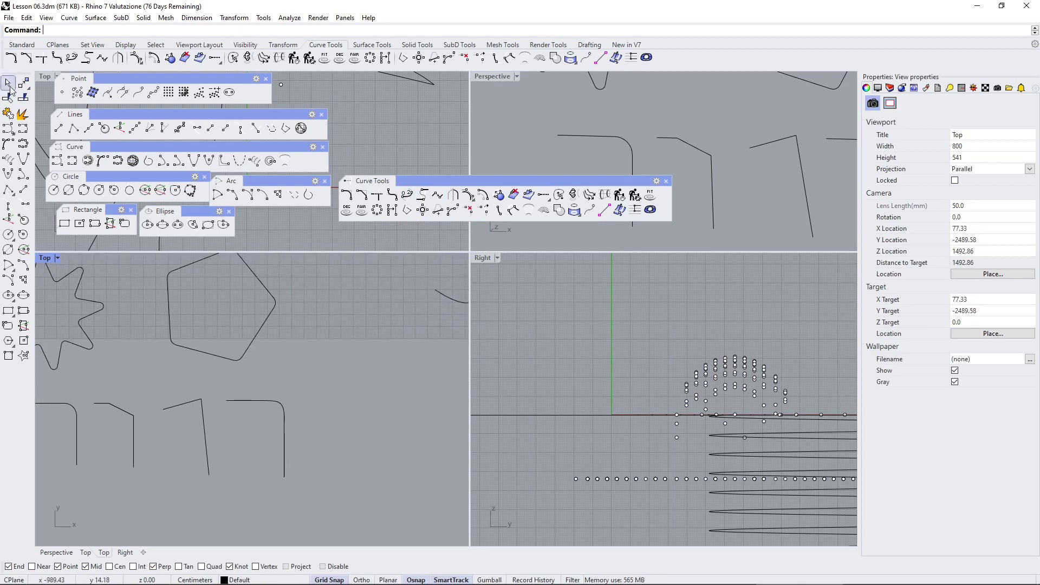
click(59, 128)
click(307, 376)
click(353, 376)
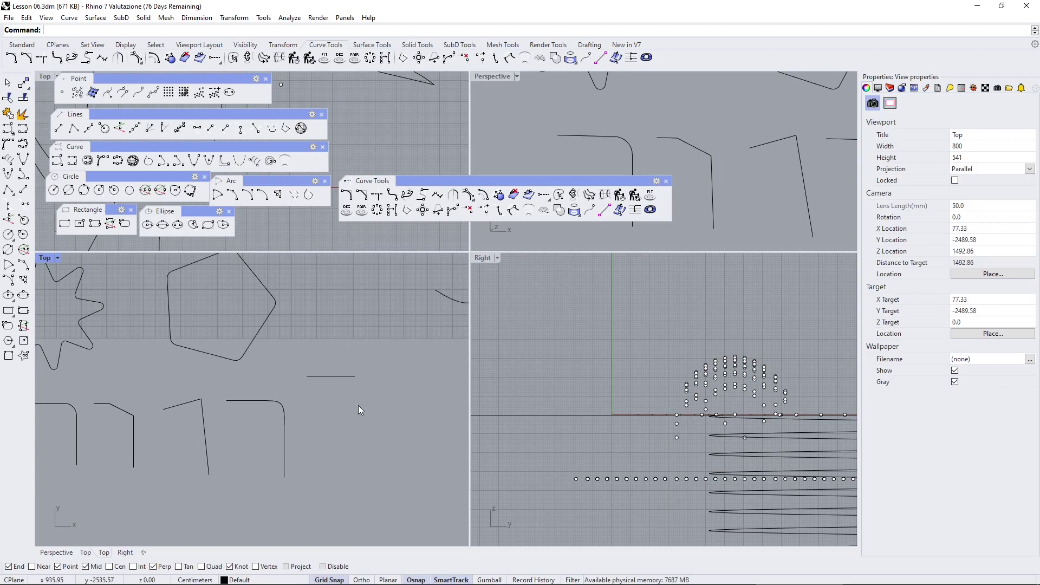
right_drag(359, 405, 304, 387)
key(Return)
click(374, 441)
click(353, 378)
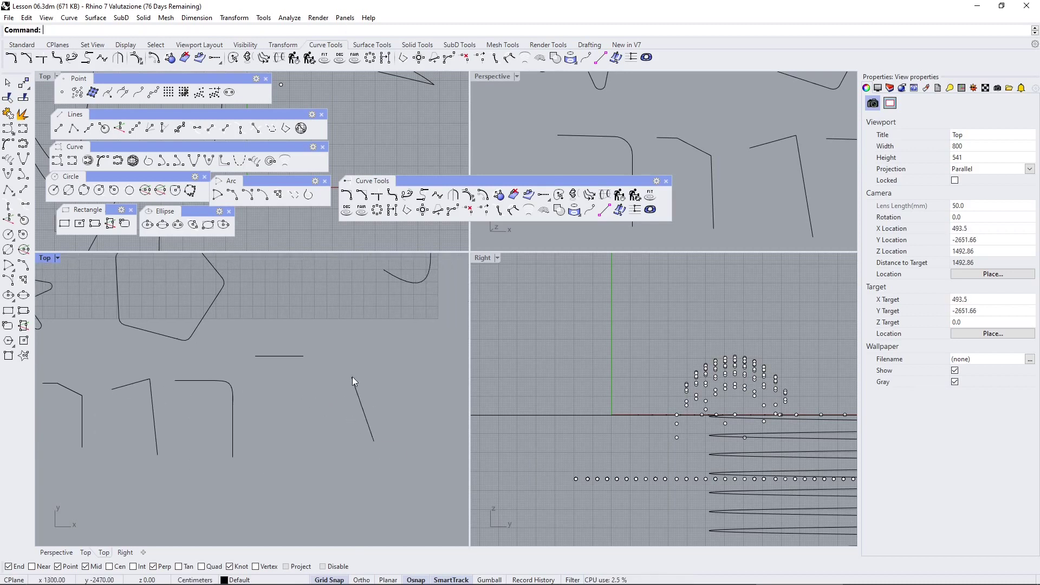
Create an arc blend between the new horizontal line and the slanted line, adjusting its control polygon ratio, with trim and join on
click(408, 196)
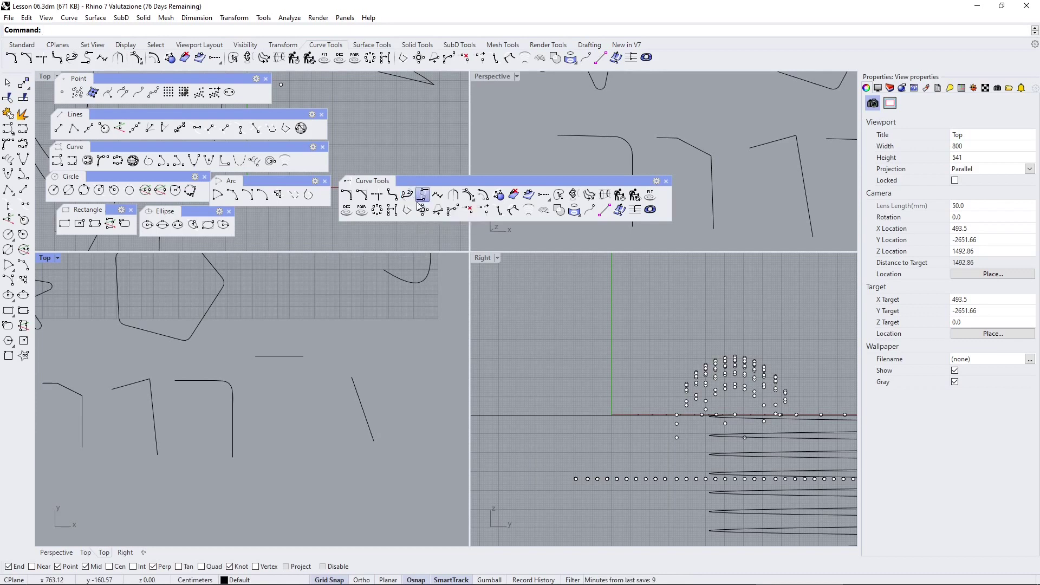
click(290, 356)
click(358, 400)
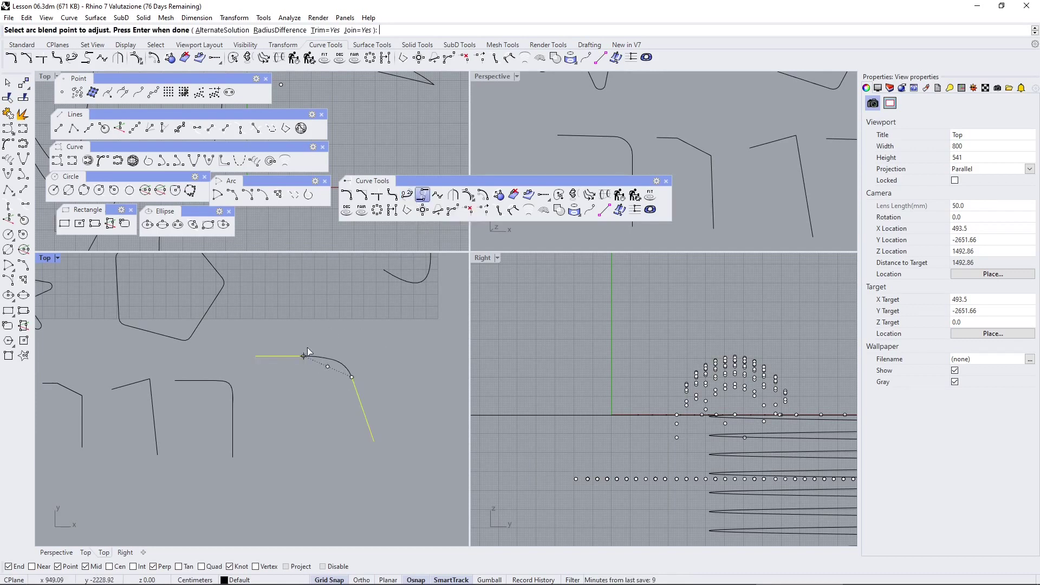
click(328, 367)
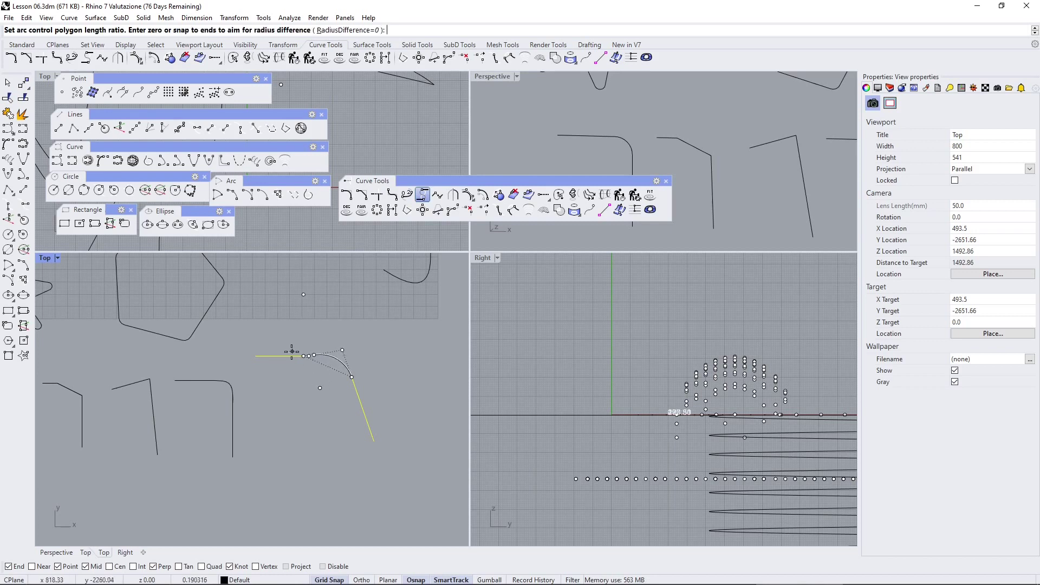
click(323, 401)
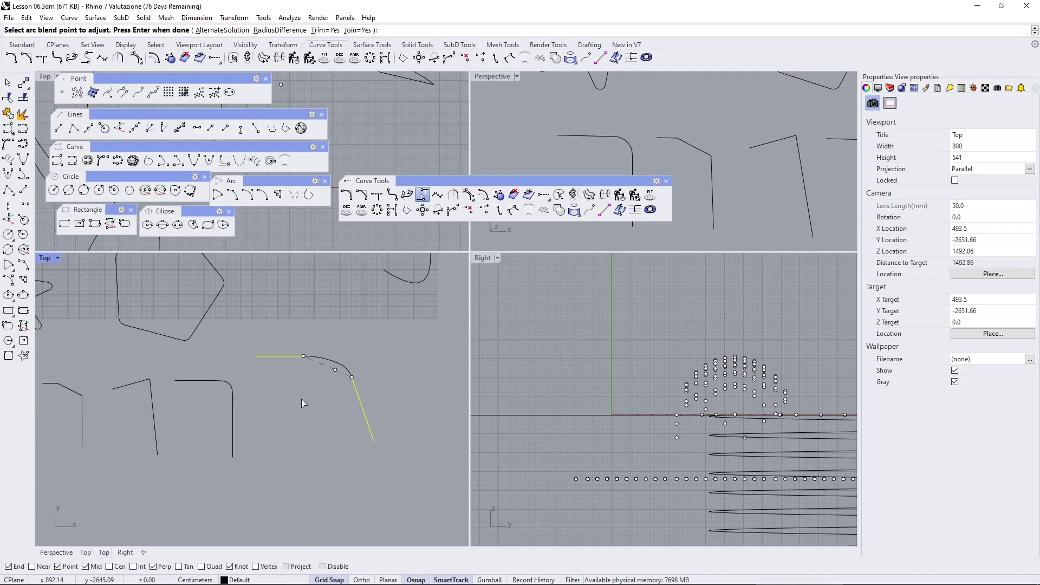
right_click(301, 399)
Move the arc-blended curve away from the neighbouring samples, leaving free space beside its horizontal end
right_drag(249, 379, 166, 352)
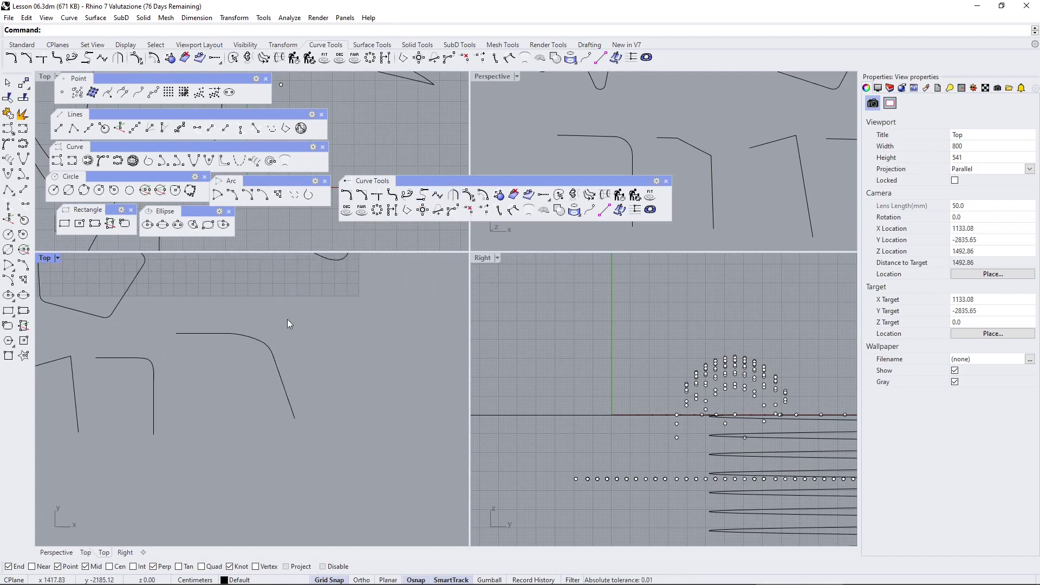
click(259, 341)
drag(254, 343, 393, 358)
click(324, 360)
Mirror the arc-blended curve with Symmetry at Position continuity about a vertical plane through the free end of its horizontal segment
click(322, 350)
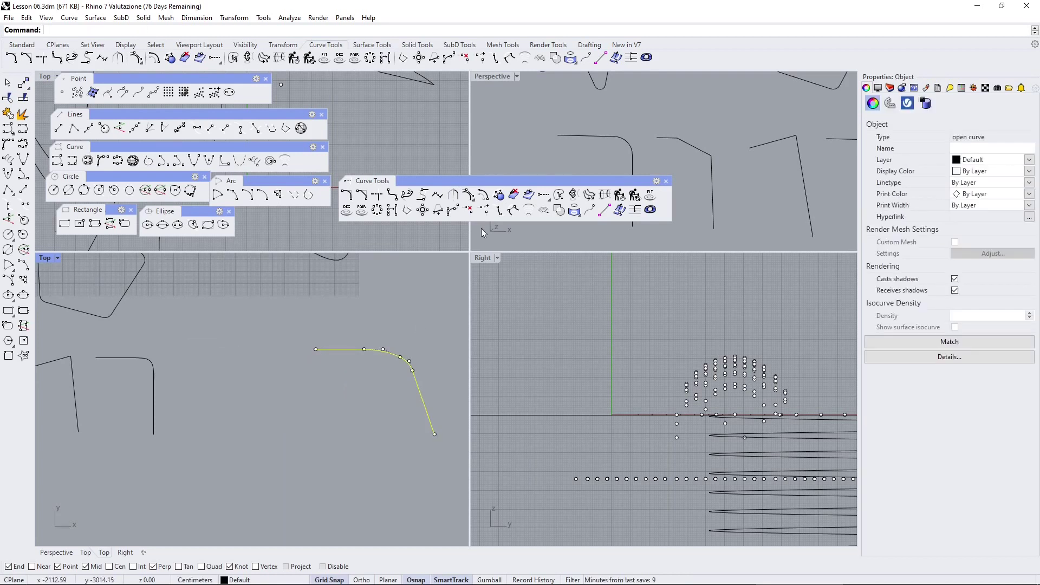
click(453, 195)
click(317, 349)
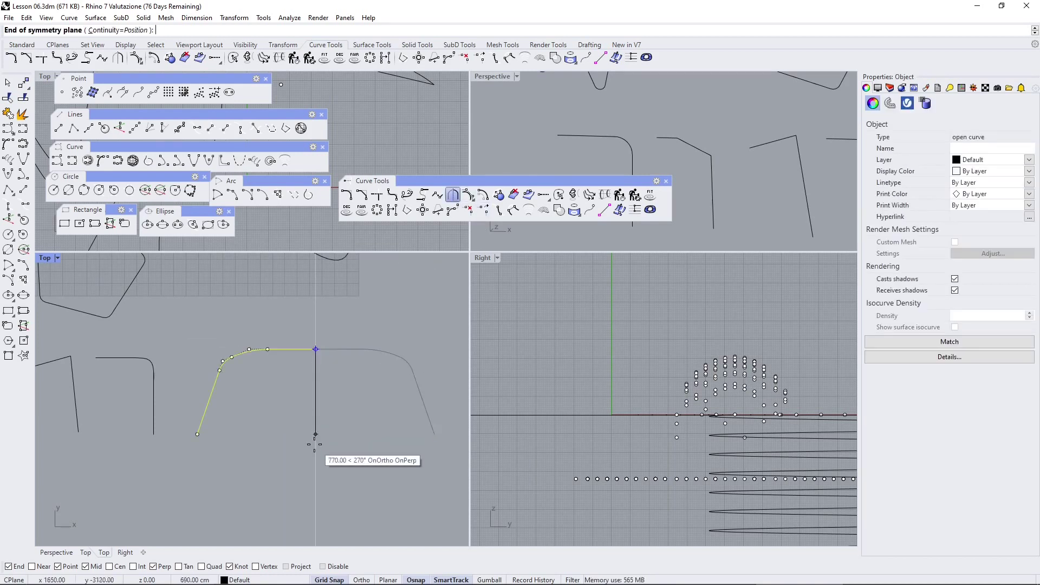
click(316, 450)
click(306, 378)
click(350, 352)
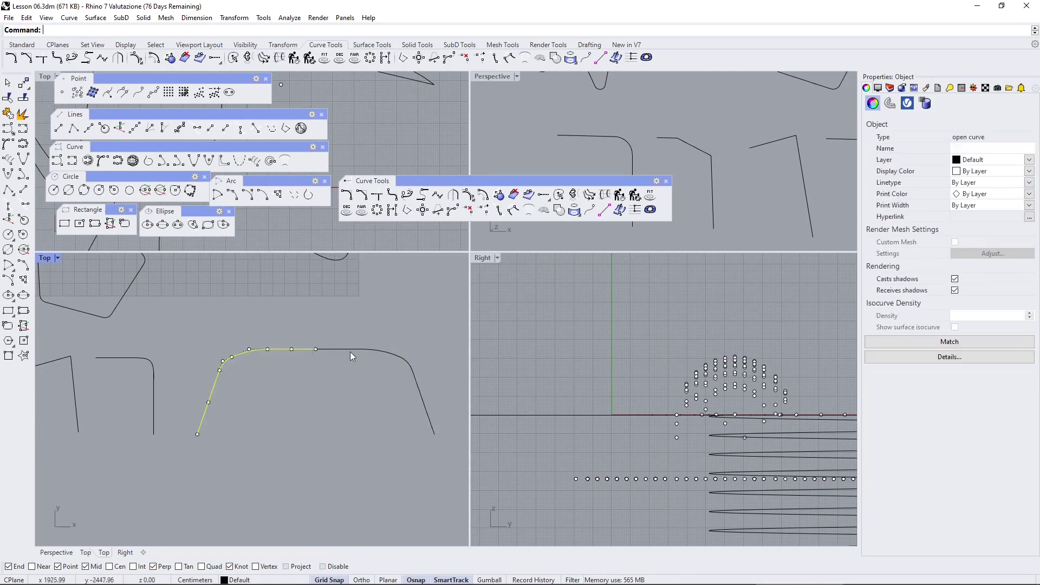
click(331, 395)
Detach the Transform tools as a floating palette above the Curve Tools palette
scroll(333, 396, down, 5)
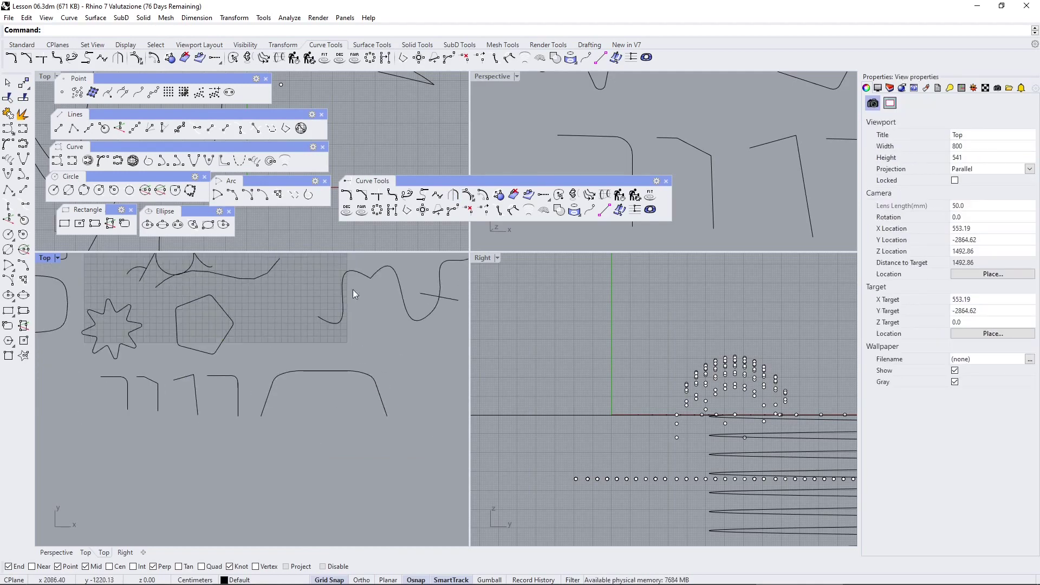
click(25, 85)
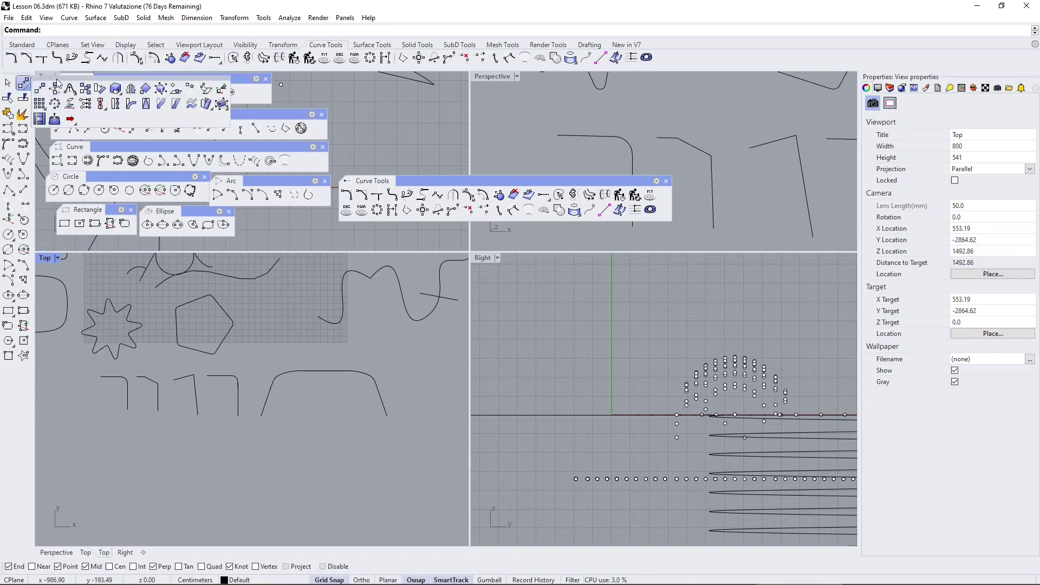
drag(58, 84, 367, 87)
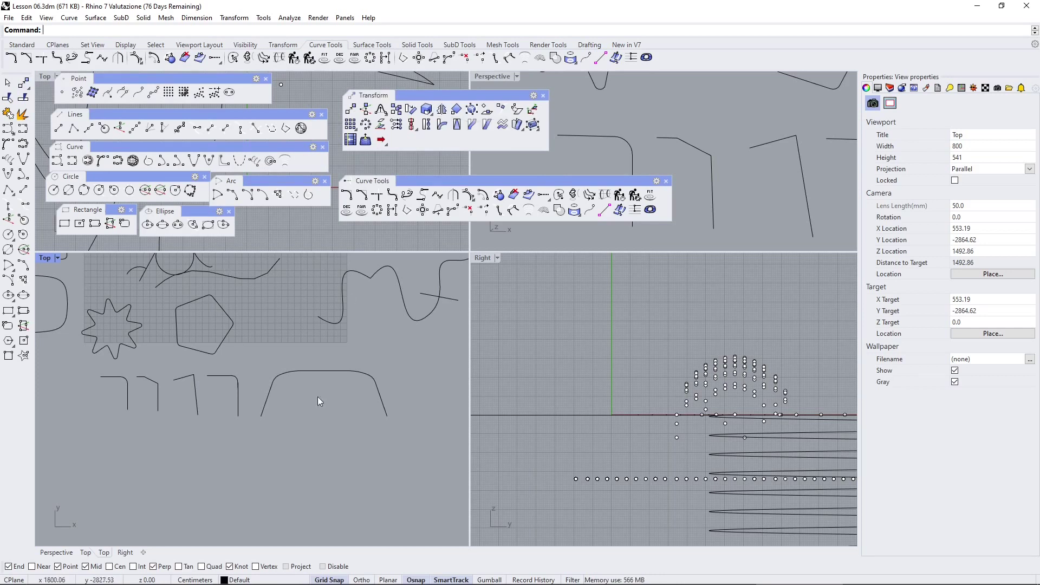
click(309, 372)
click(307, 426)
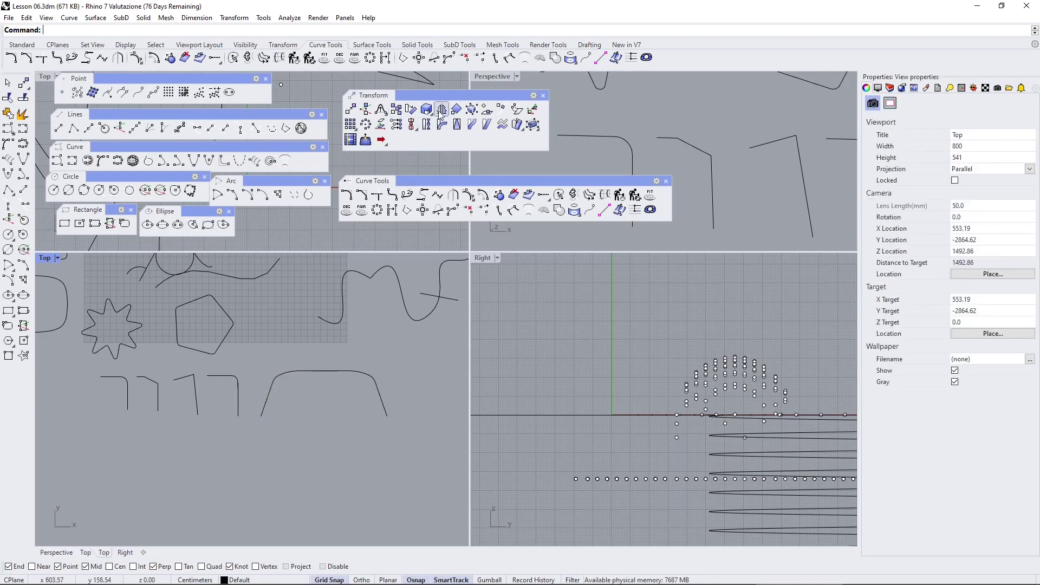
scroll(307, 399, up, 2)
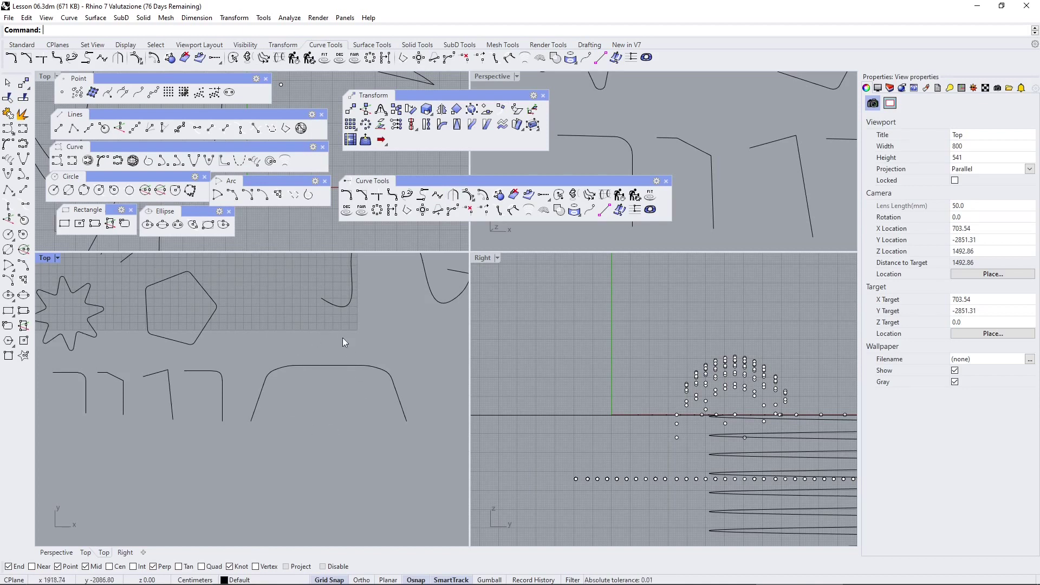
Join the two angled lines of the connect sample into one open curve
scroll(243, 388, up, 3)
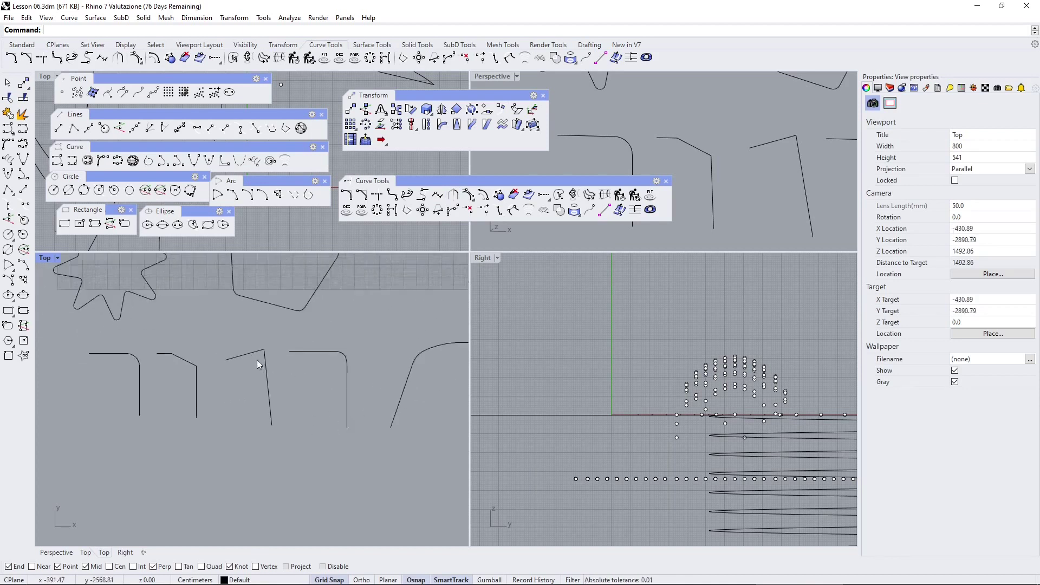
click(245, 388)
click(274, 330)
click(264, 349)
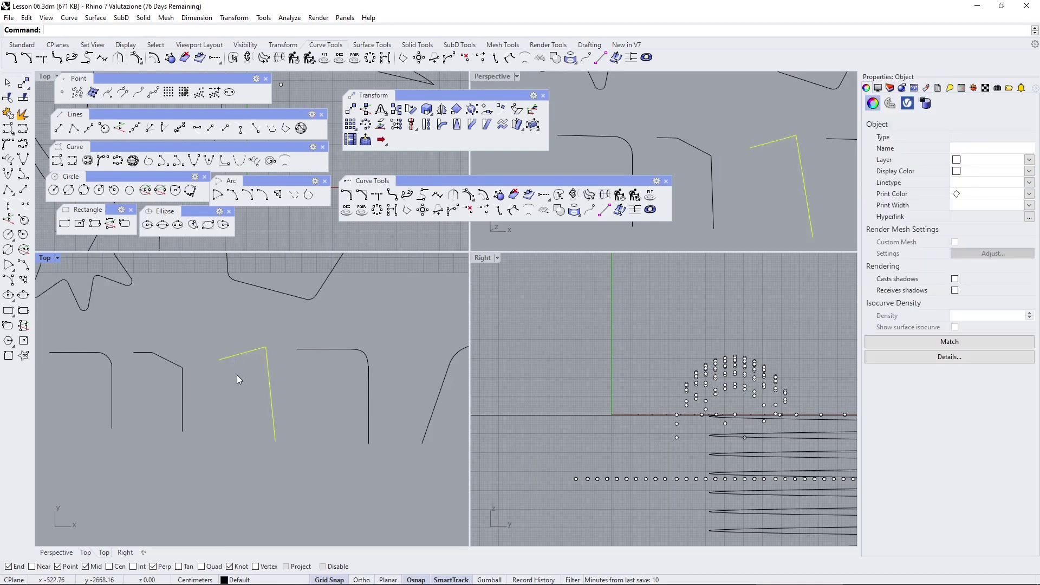
click(8, 114)
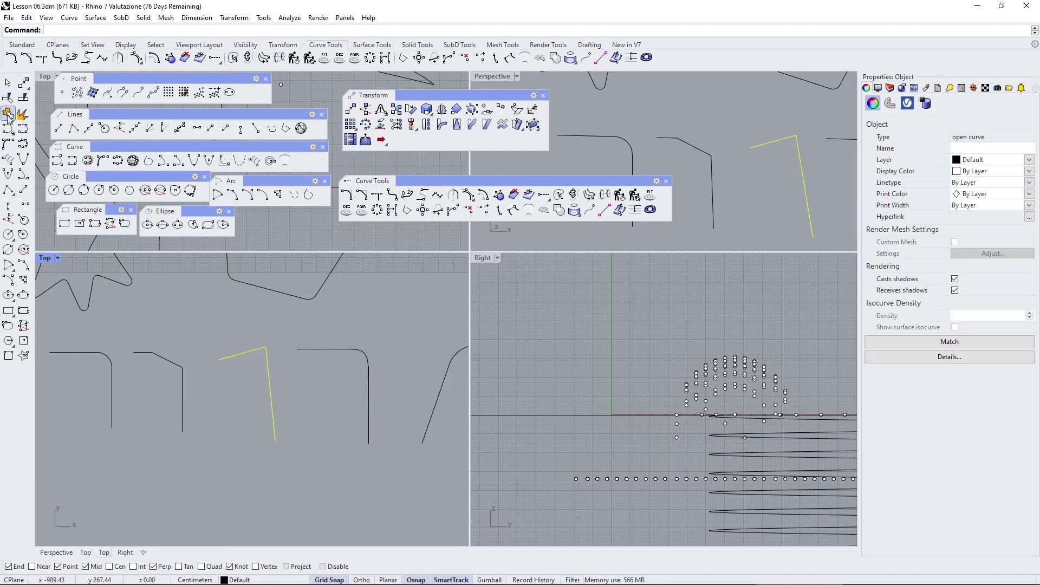
click(228, 358)
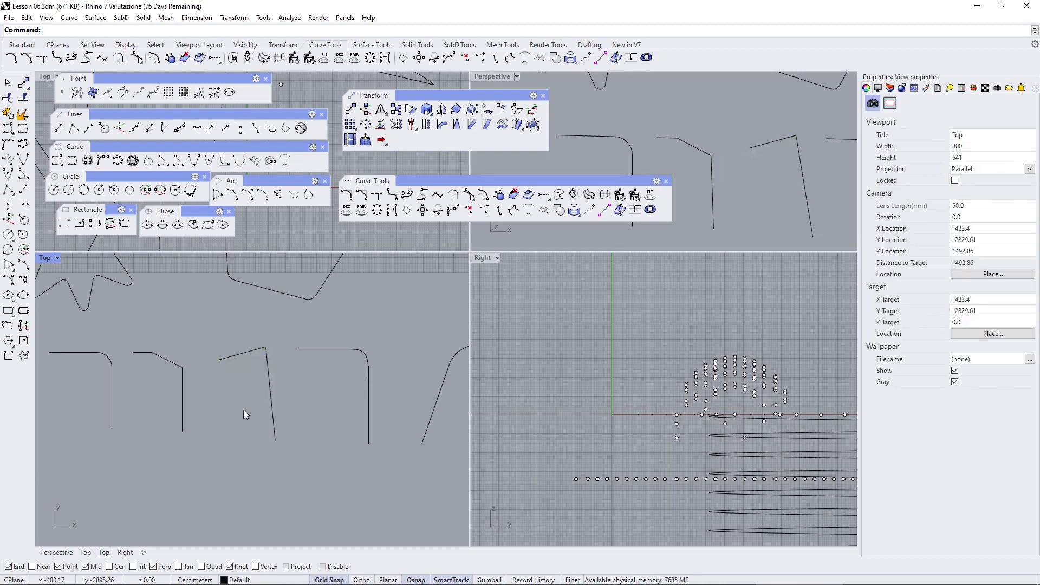
Try to mirror the joined angled curve with Symmetry about a vertical plane through the free end of its short segment
right_drag(242, 411, 320, 400)
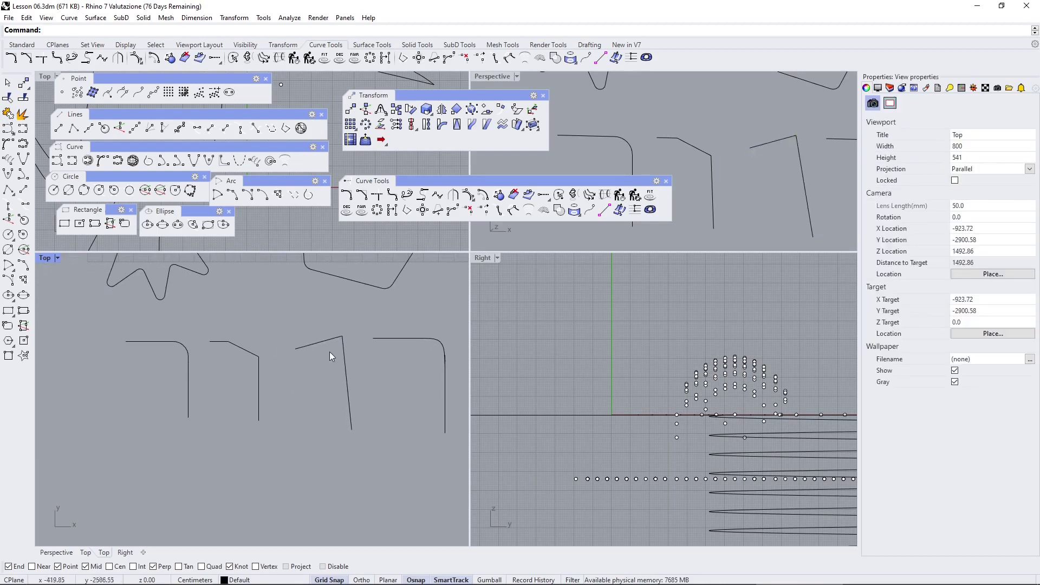
click(453, 195)
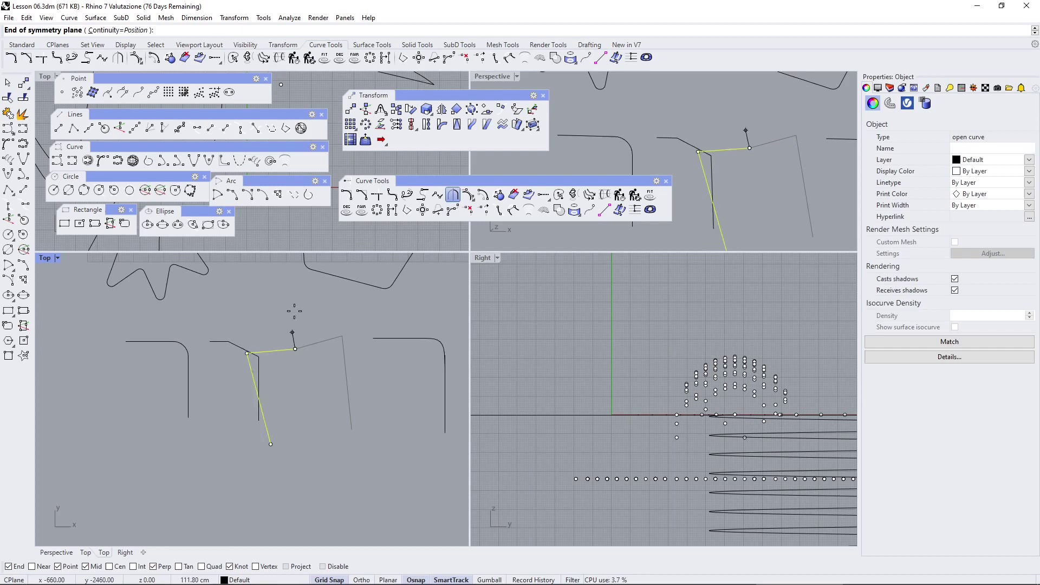
key(F8)
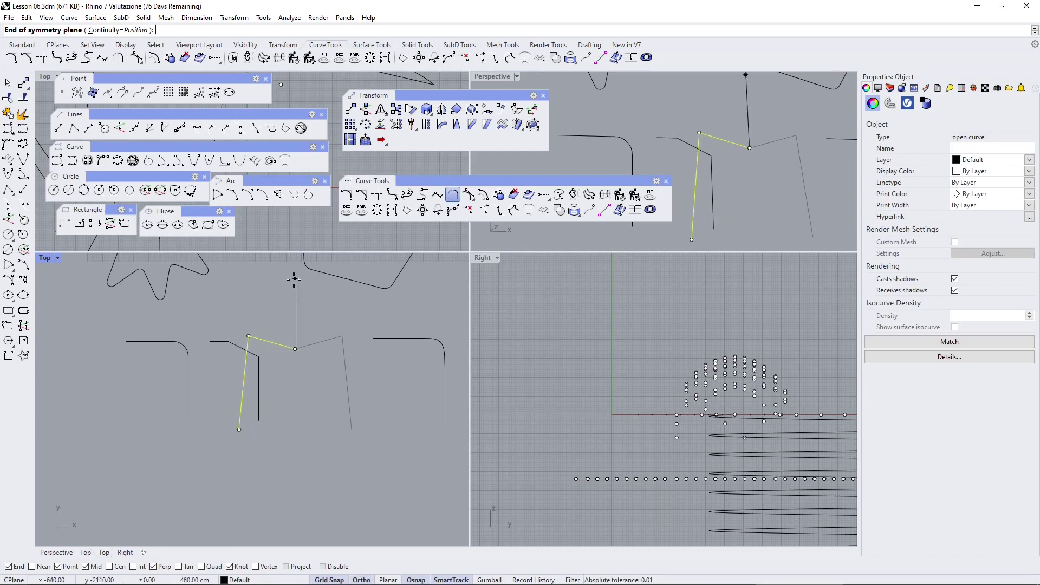
click(294, 280)
middle_click(333, 404)
click(373, 424)
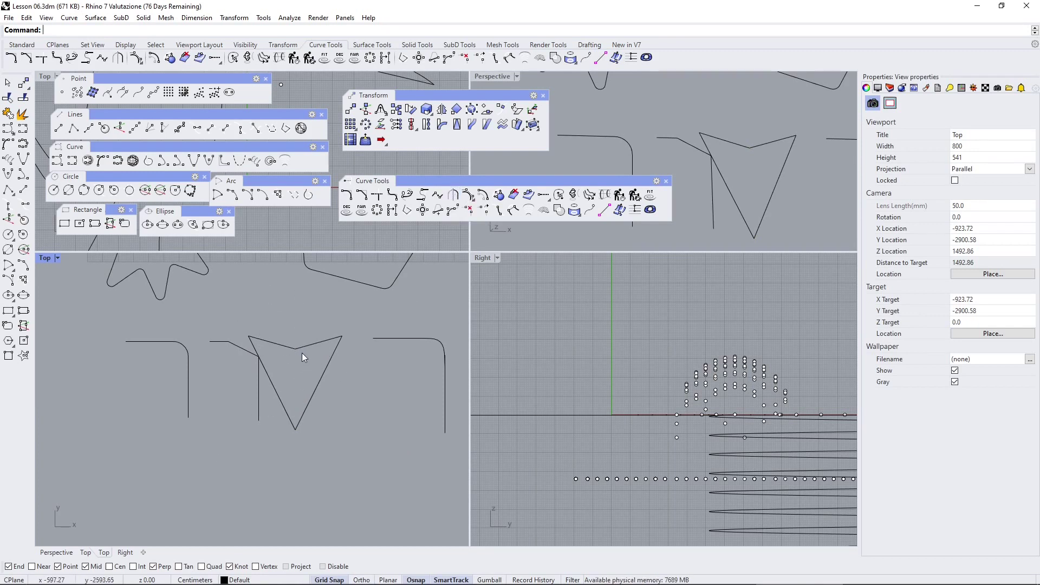
Undo the symmetry applied to the joined angled curve
key(ctrl+z)
key(Escape)
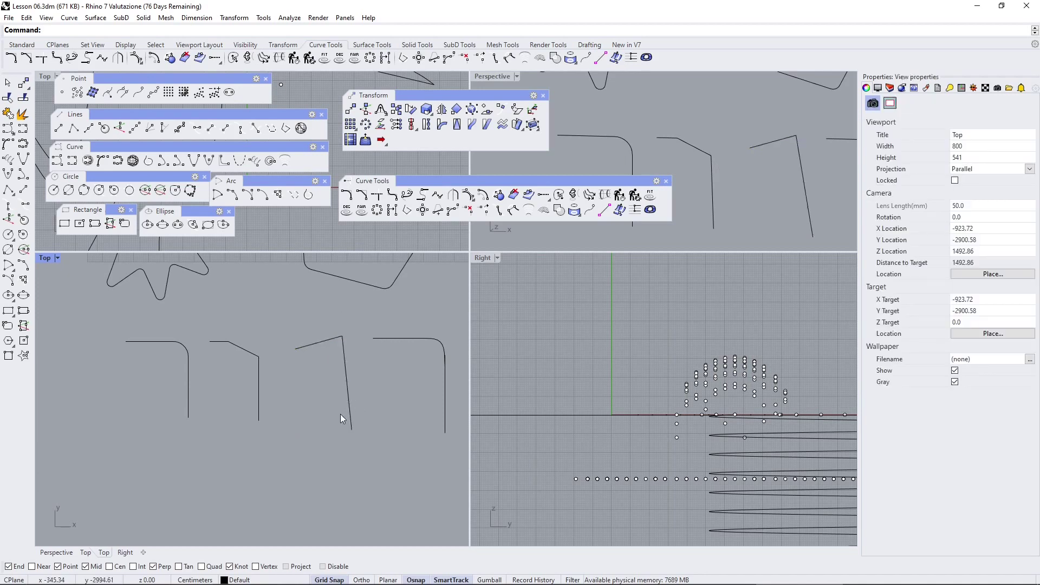
scroll(340, 414, down, 4)
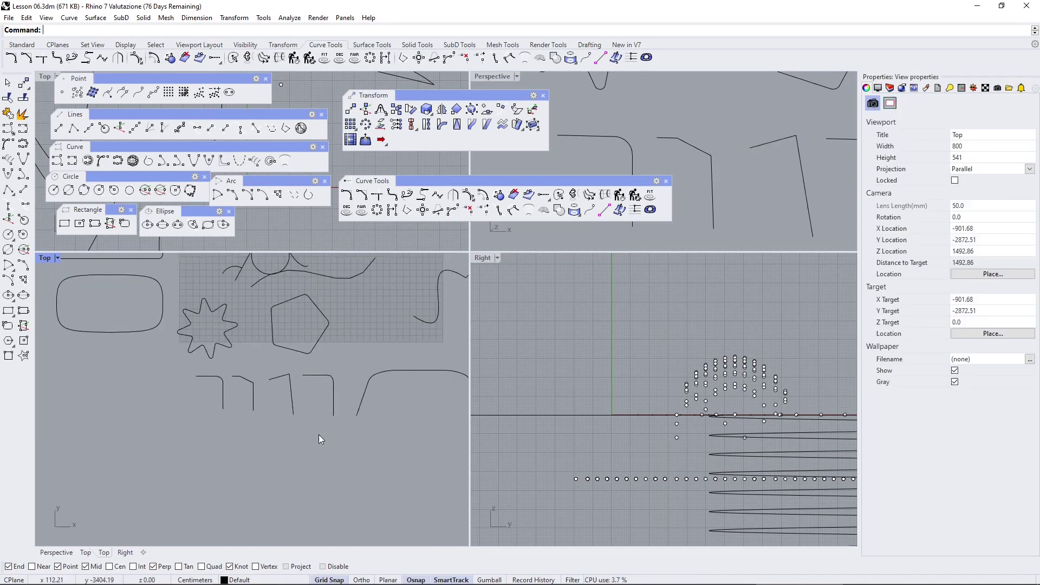
scroll(316, 428, up, 5)
scroll(281, 417, down, 5)
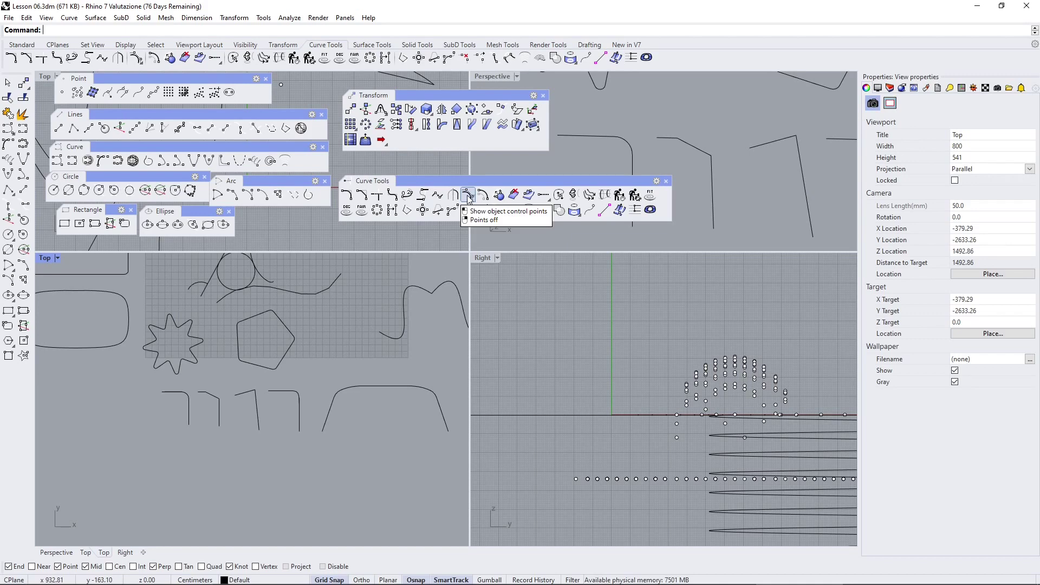
Examine the control points along the large round coil curve beside the dense point grid
right_drag(243, 357, 312, 388)
scroll(206, 459, down, 4)
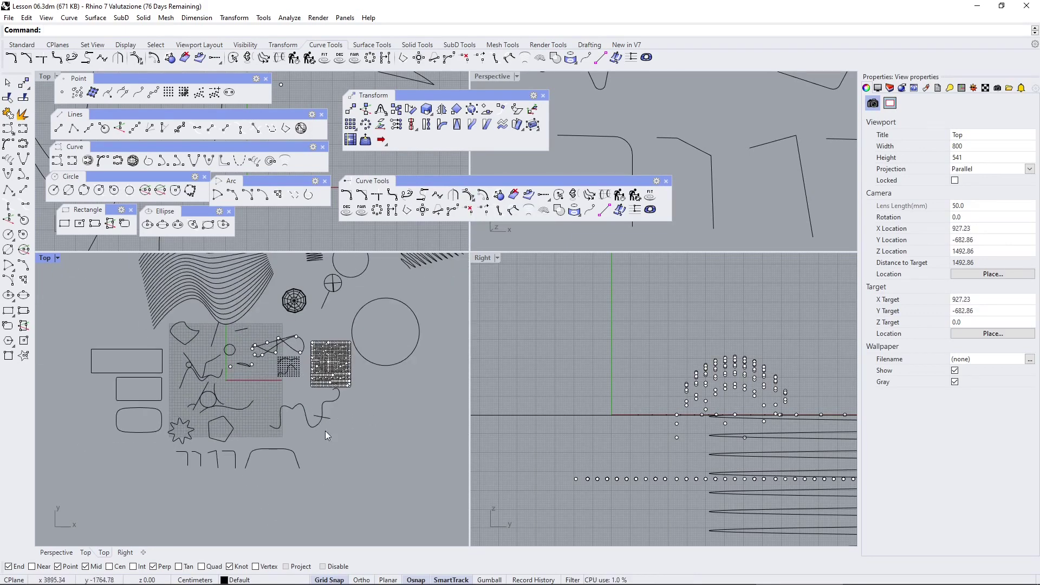
click(388, 363)
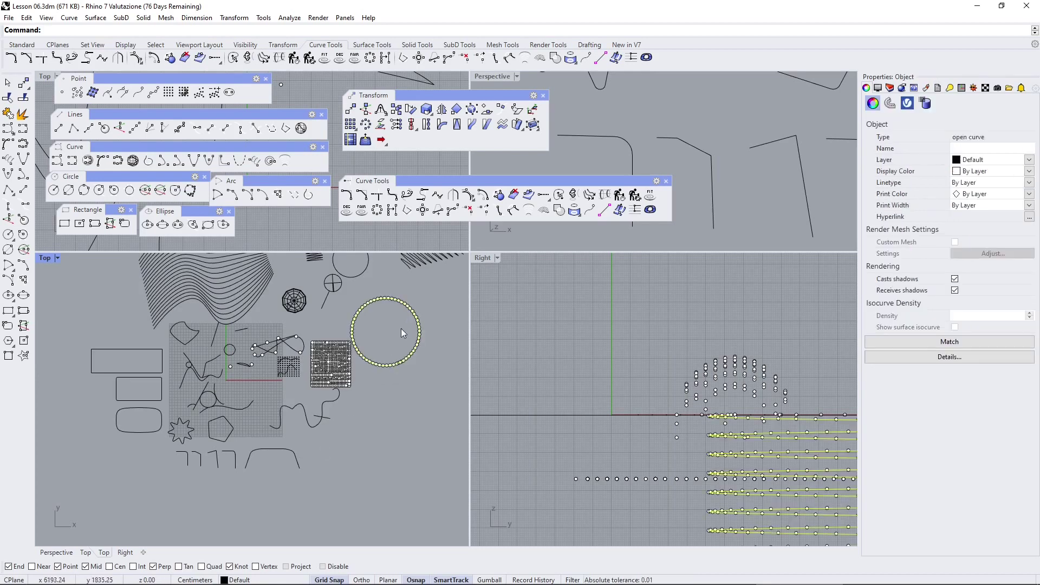
scroll(401, 327, up, 4)
scroll(360, 437, up, 2)
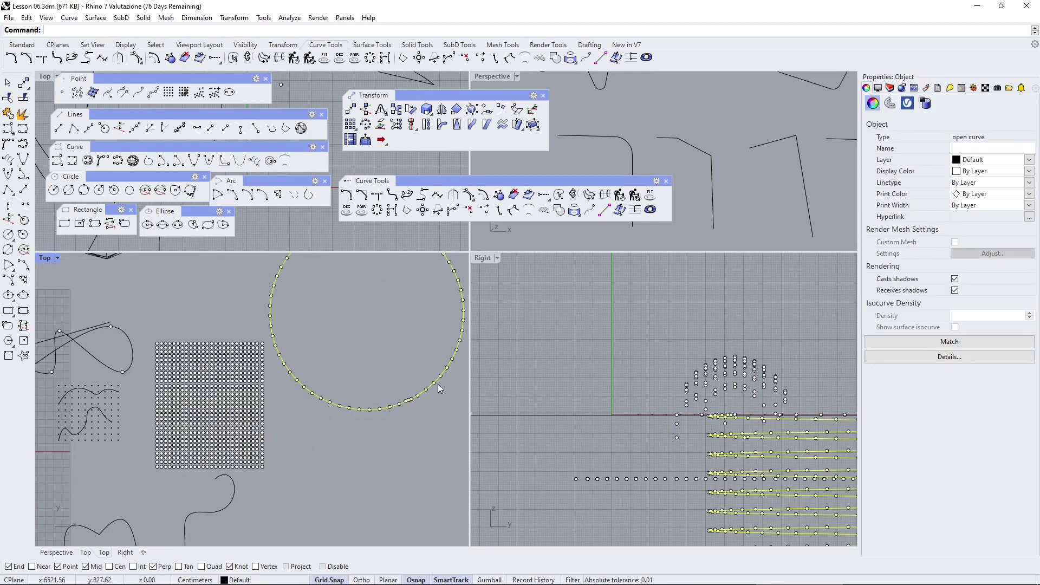
right_drag(399, 359, 360, 372)
scroll(363, 369, down, 3)
scroll(368, 400, up, 1)
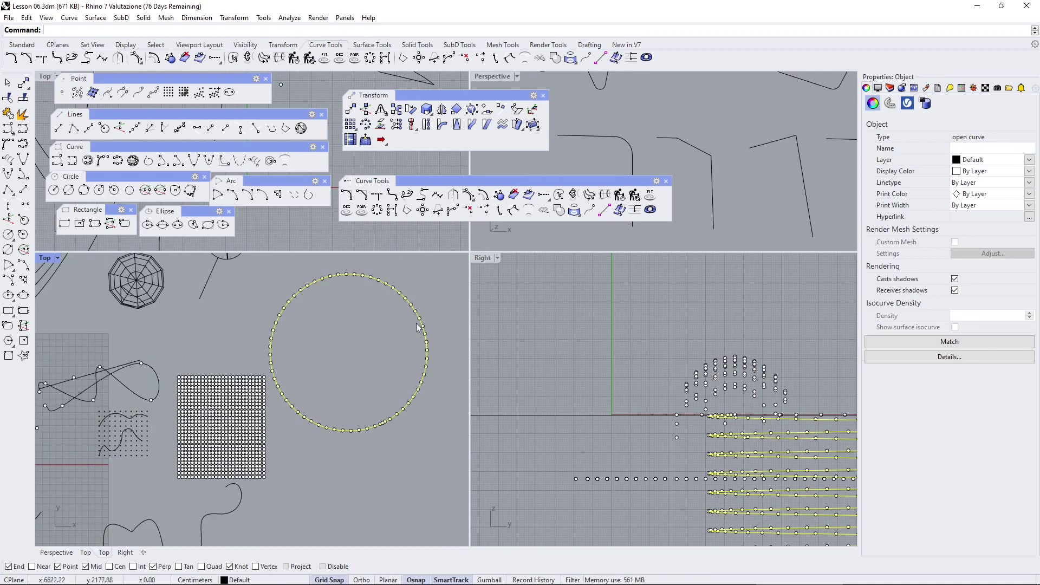
Deselect the large round coil curve and turn off its control points
key(Escape)
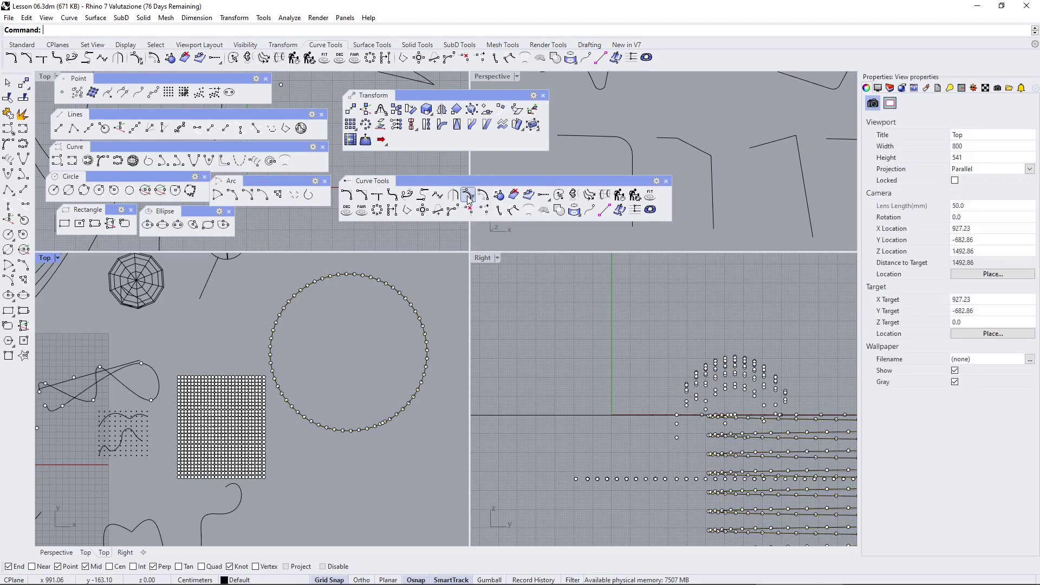
click(468, 195)
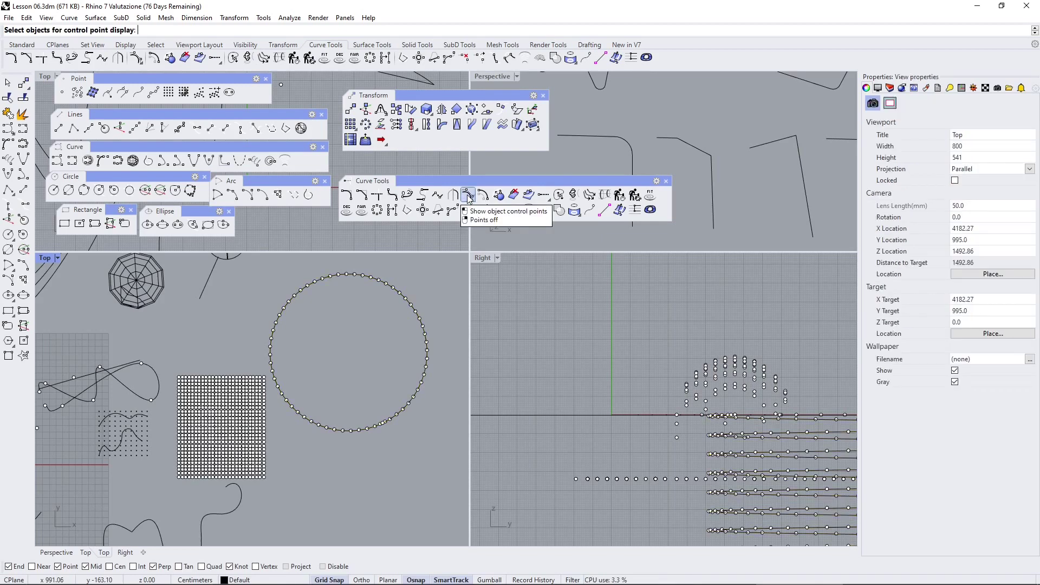
right_click(468, 195)
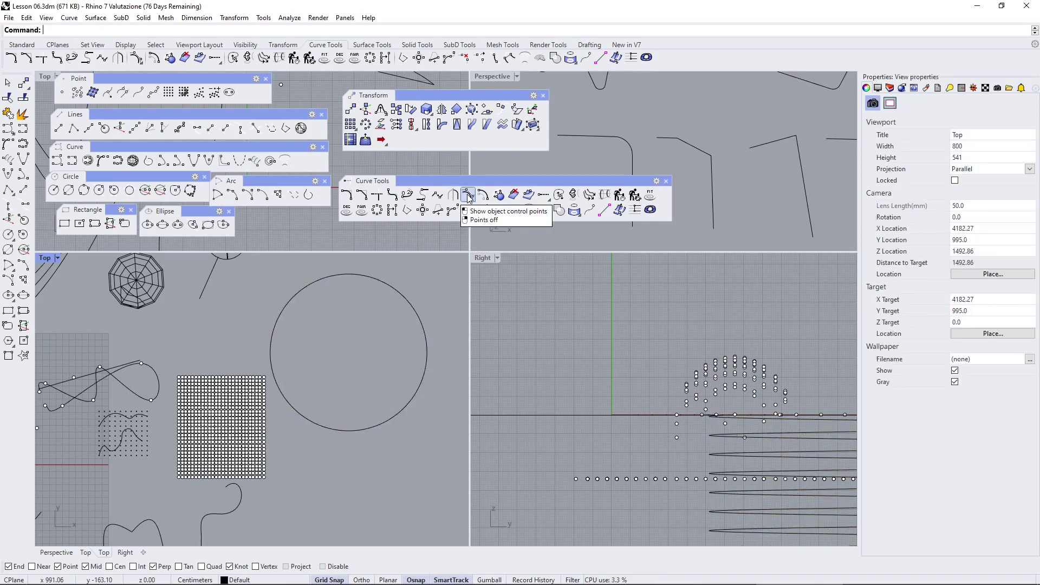
Show the control points of the large round coil curve
click(390, 287)
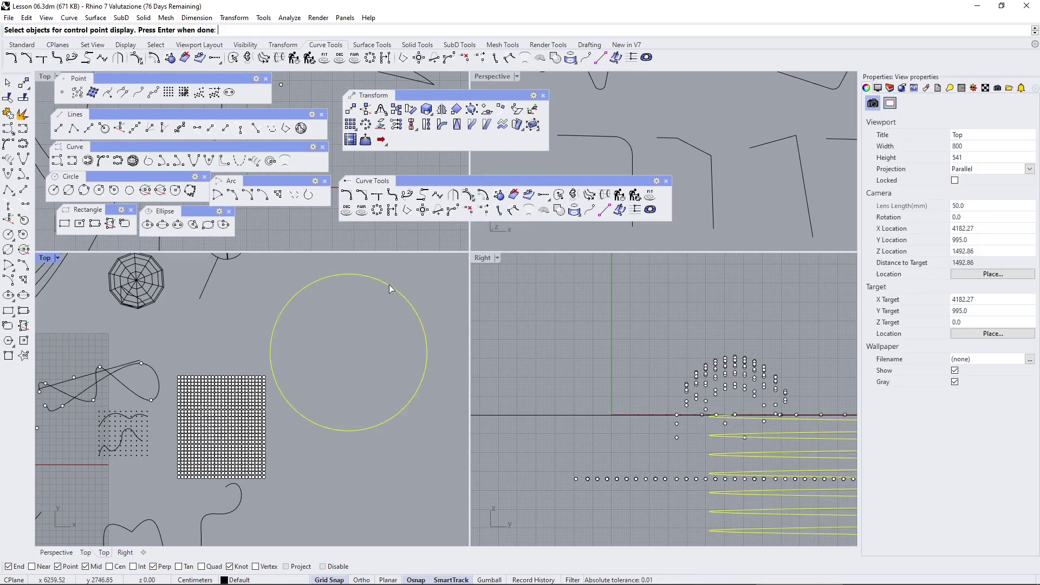
click(479, 196)
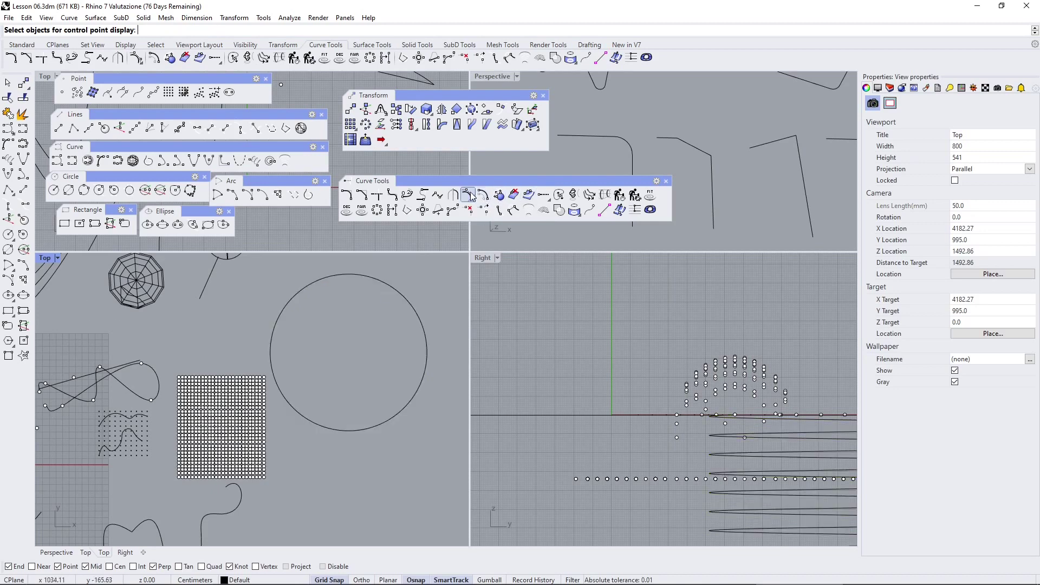
click(393, 287)
key(Return)
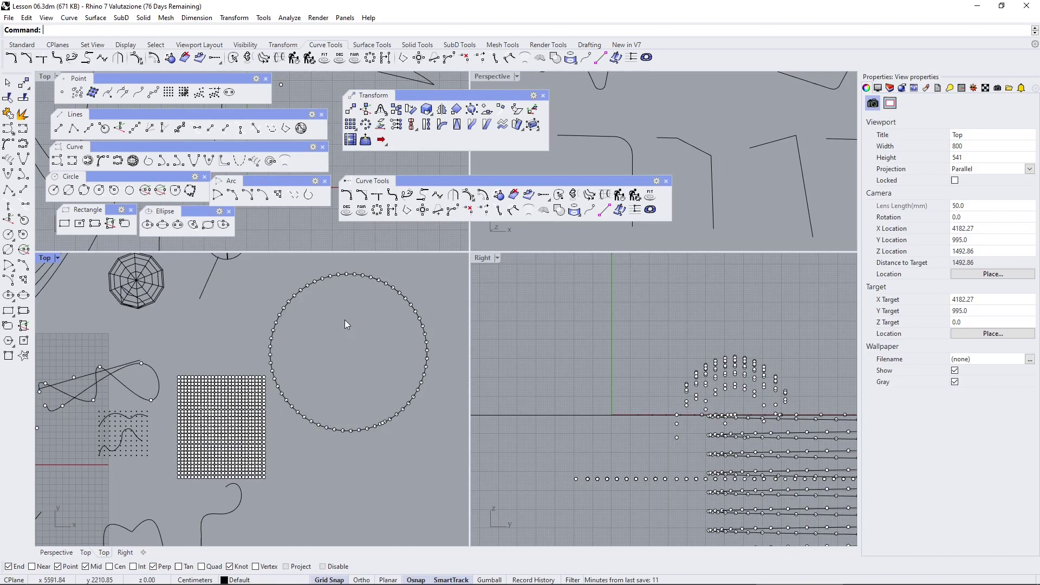
scroll(380, 445, up, 3)
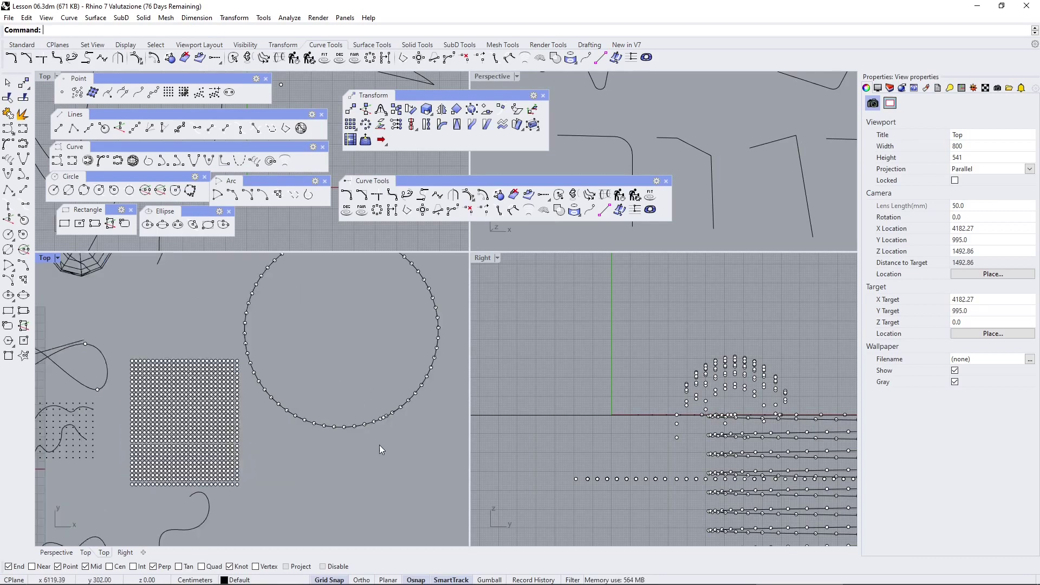
Pull two control points outward from the lower-right part of the large round coil curve to deform it
click(385, 405)
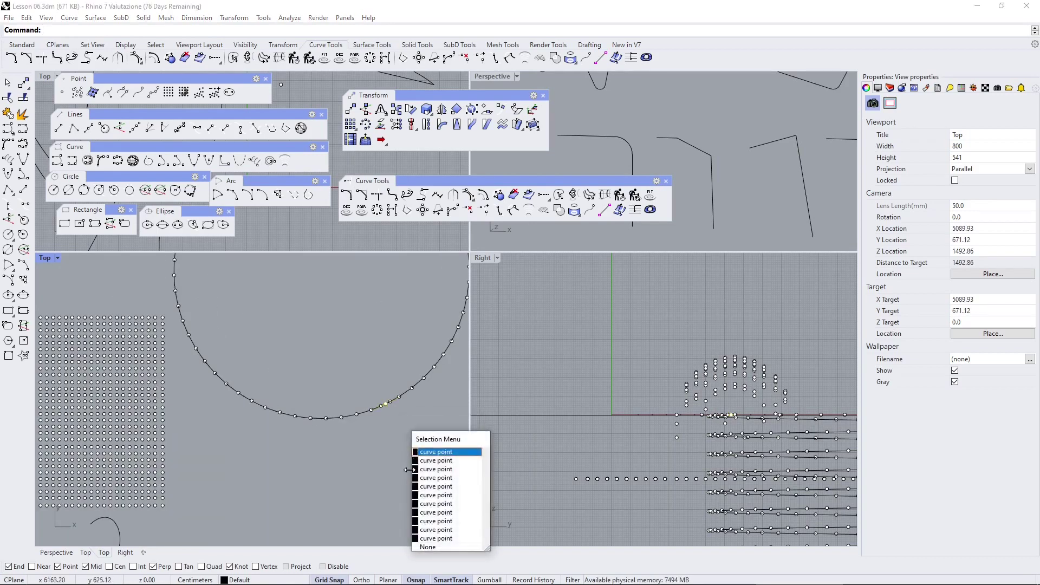
click(428, 461)
drag(403, 429, 428, 469)
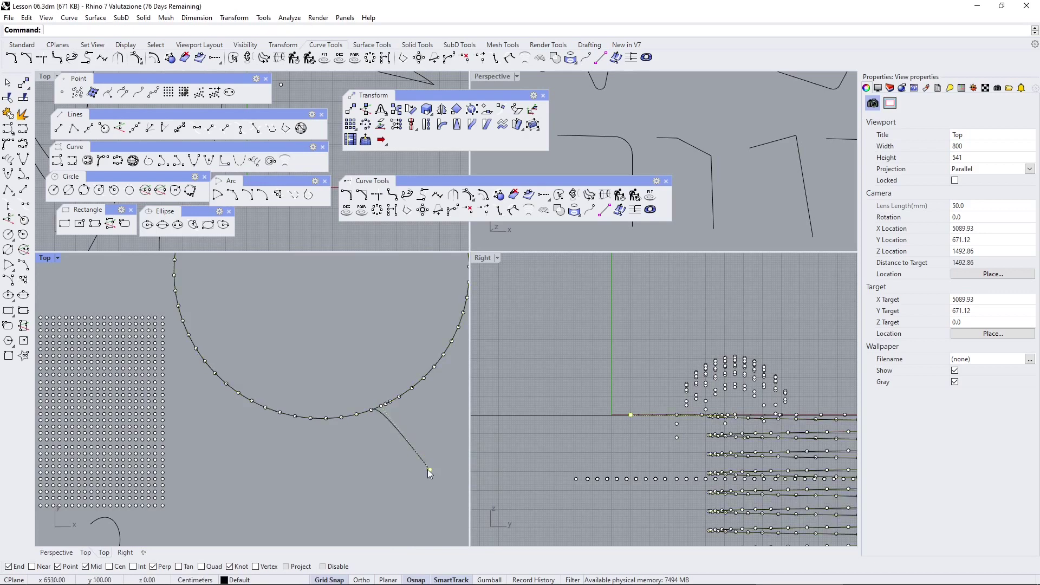
click(402, 400)
click(431, 425)
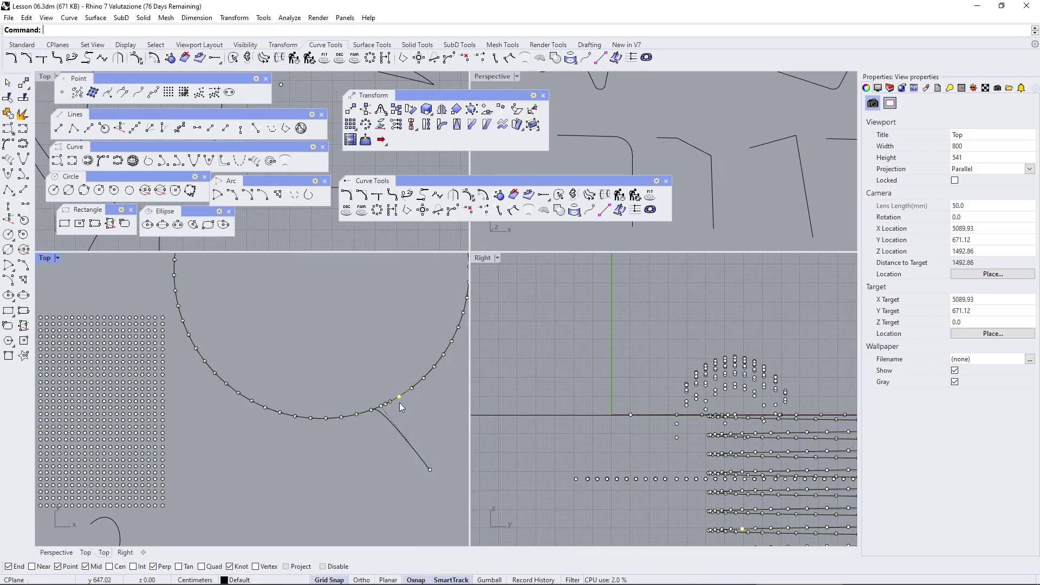
drag(399, 400, 456, 436)
click(388, 395)
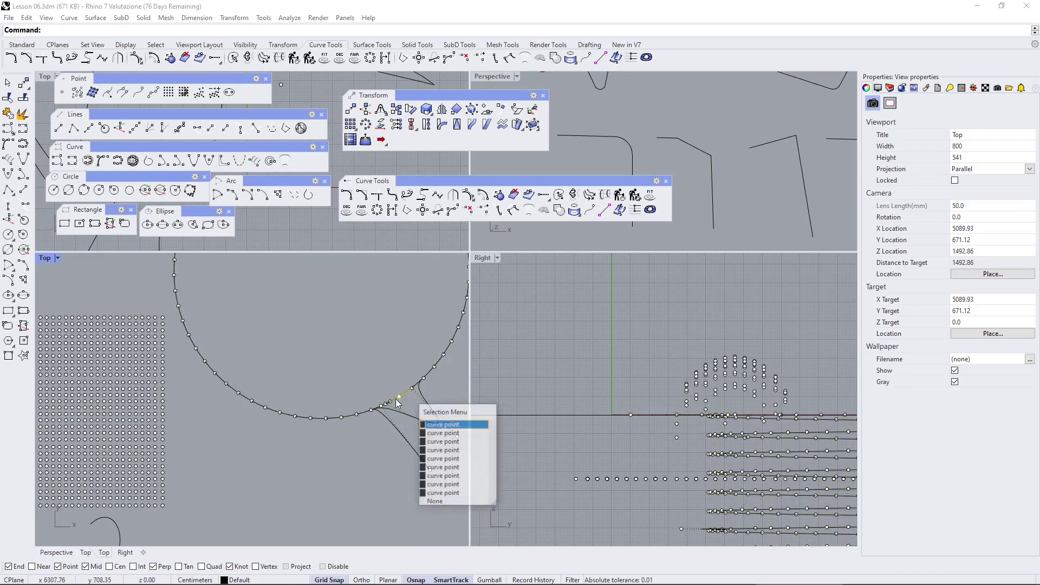
click(431, 424)
Inspect the deformed coil curve from the side, select it, and turn off its control points
scroll(629, 405, down, 10)
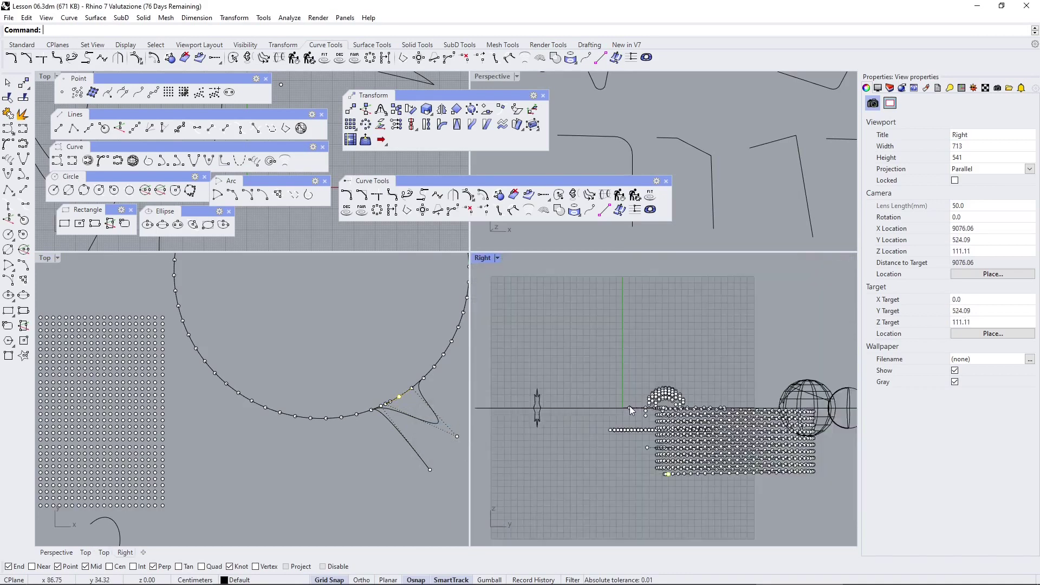
scroll(697, 434, up, 3)
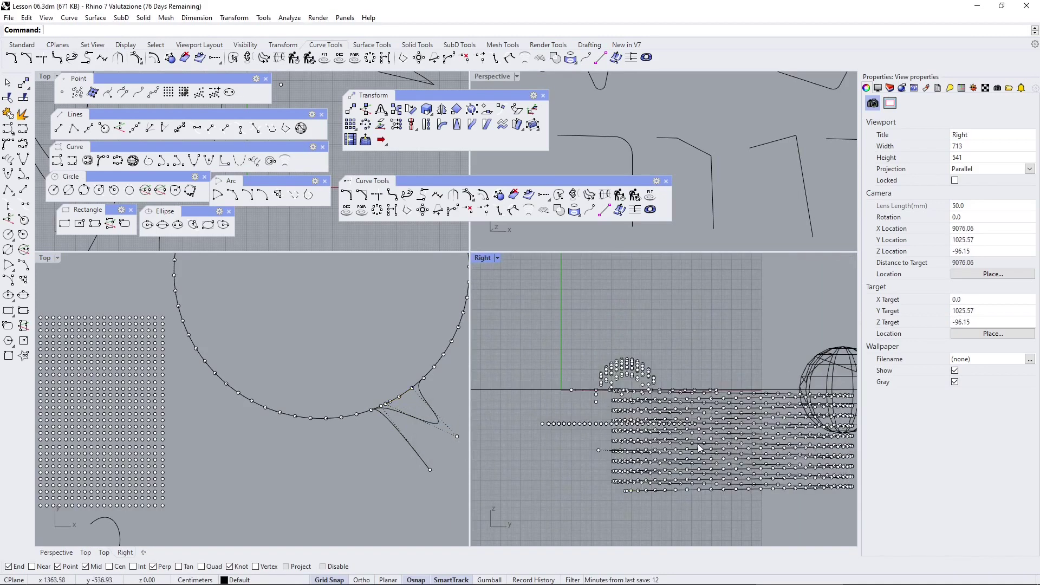
click(646, 437)
scroll(646, 437, down, 3)
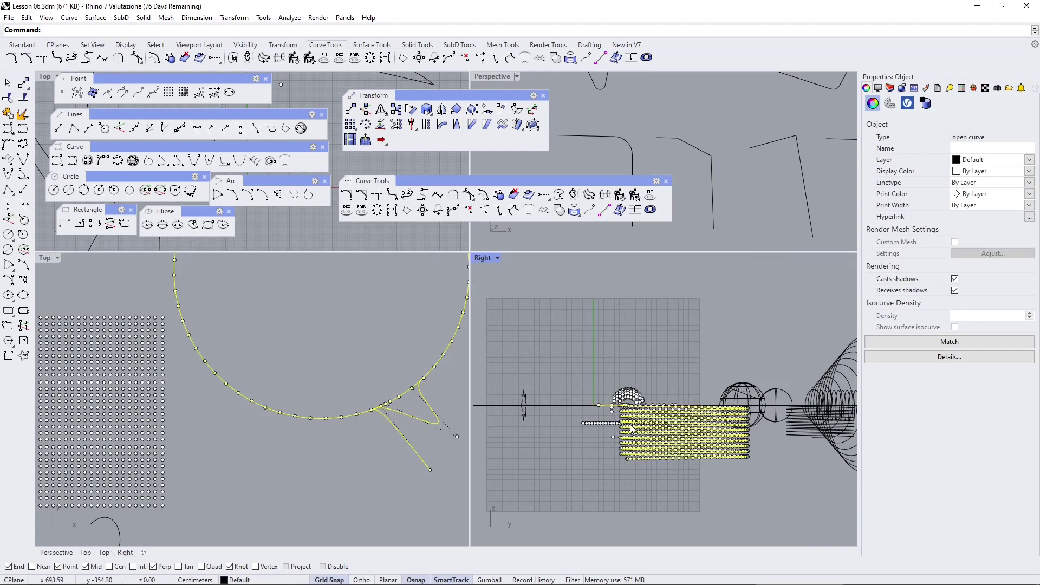
click(360, 422)
scroll(382, 426, down, 6)
scroll(383, 426, down, 4)
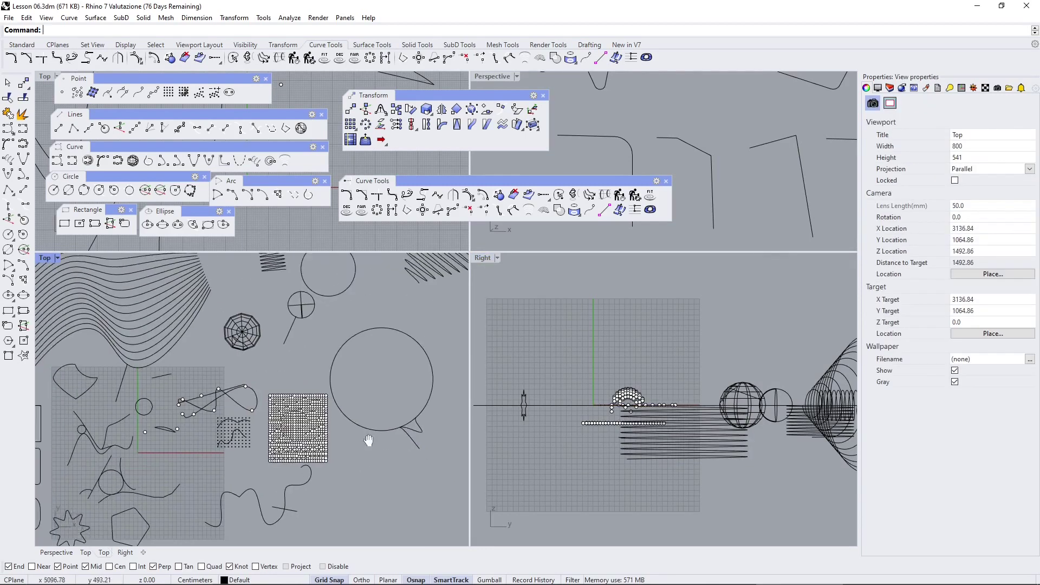
Show the control points of the closed four-sided curve near the upper-left corner of the Top view grid
key(F10)
right_drag(184, 476, 253, 361)
scroll(254, 306, up, 3)
click(253, 310)
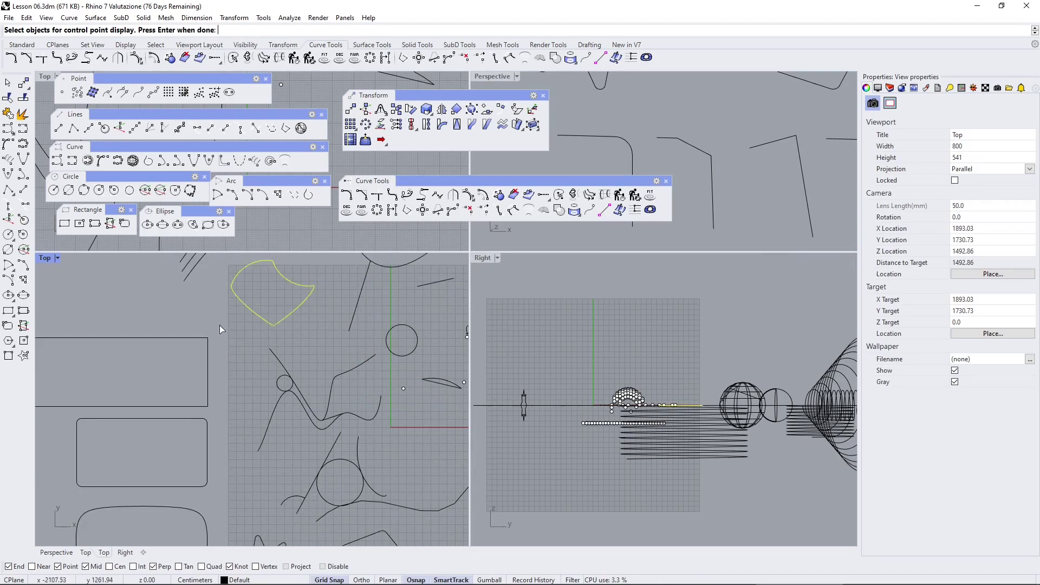
scroll(219, 326, up, 3)
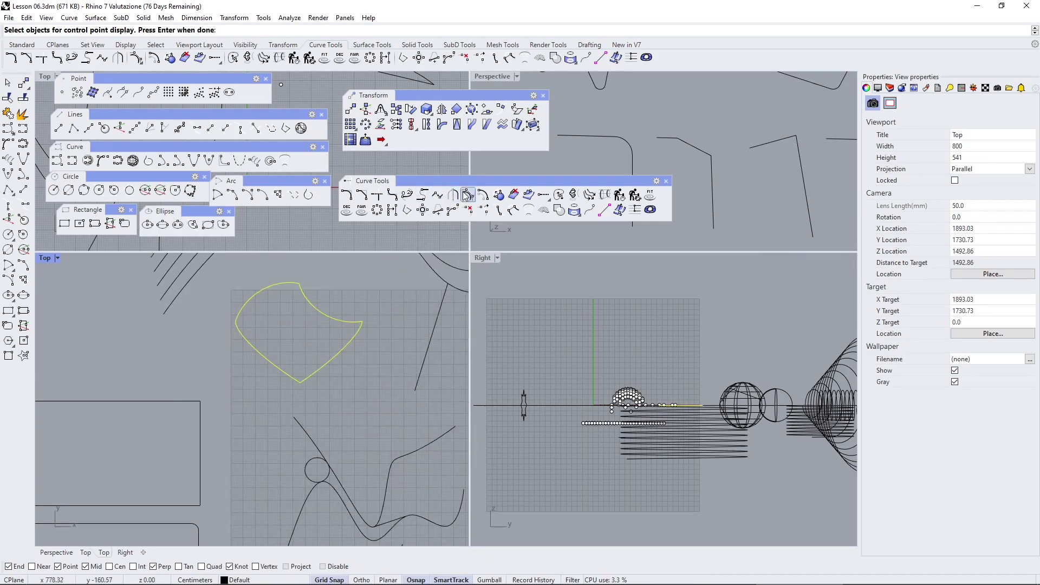
click(454, 228)
click(328, 317)
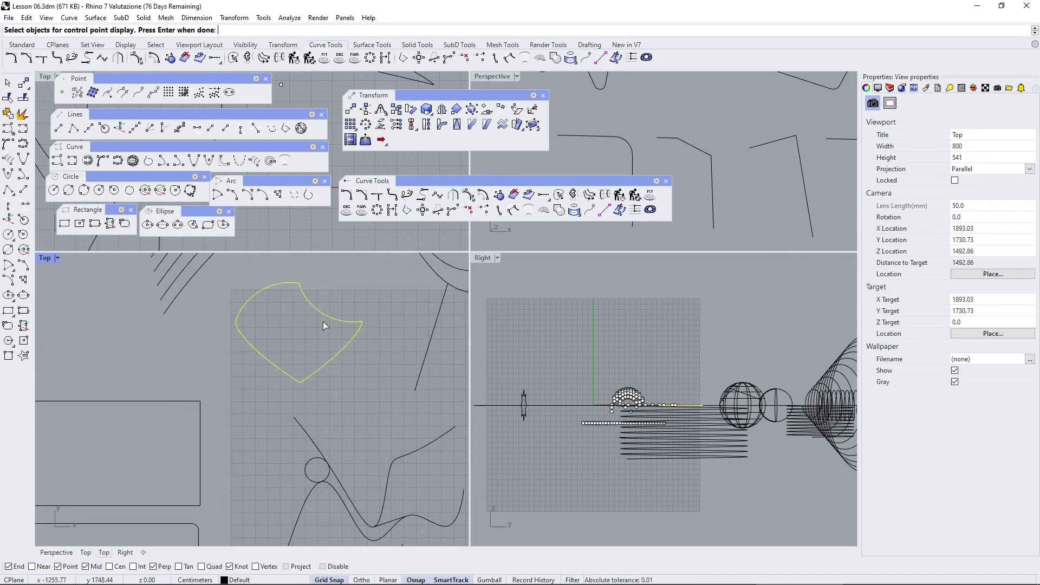
key(Return)
scroll(267, 307, up, 2)
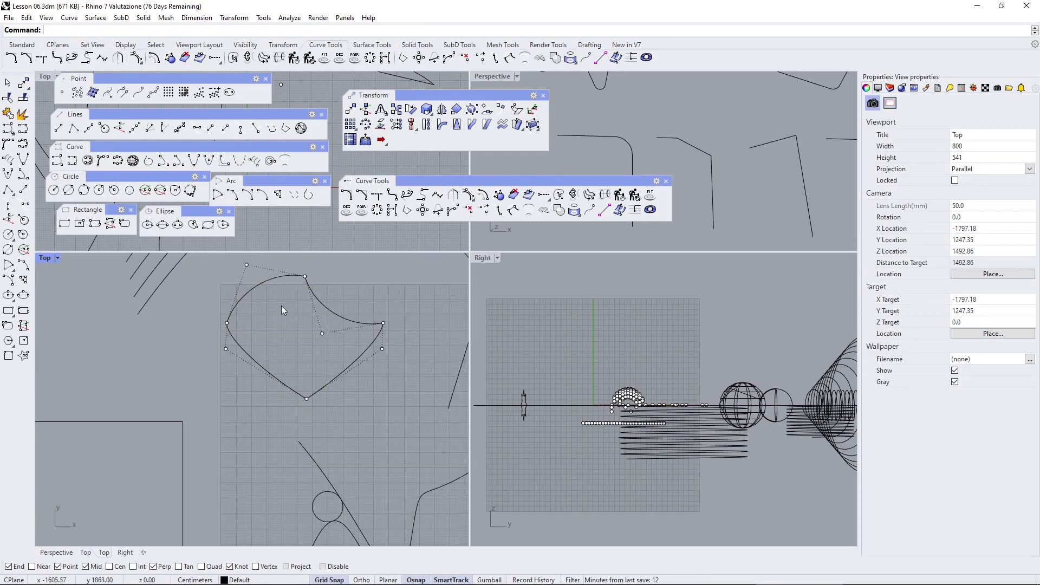
Reshape the closed four-sided curve by moving its concave-side, left-corner and lower-right control points, and shift all its points to the left
mouse_move(324, 334)
mouse_down()
mouse_move(390, 278)
mouse_move(329, 322)
mouse_up()
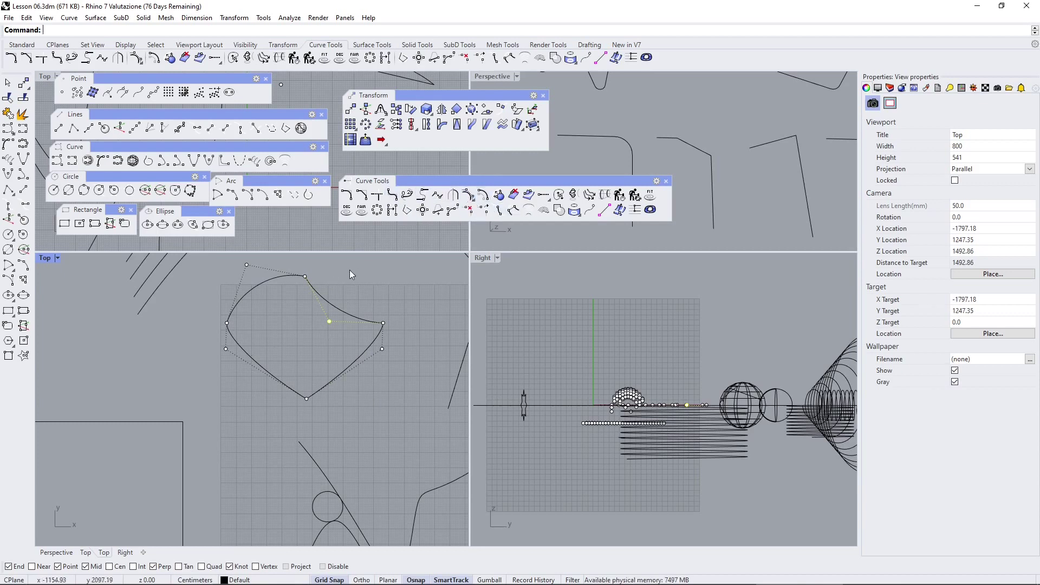
click(225, 323)
drag(225, 324, 191, 316)
drag(382, 349, 393, 368)
click(328, 321)
drag(329, 321, 278, 321)
drag(224, 350, 187, 362)
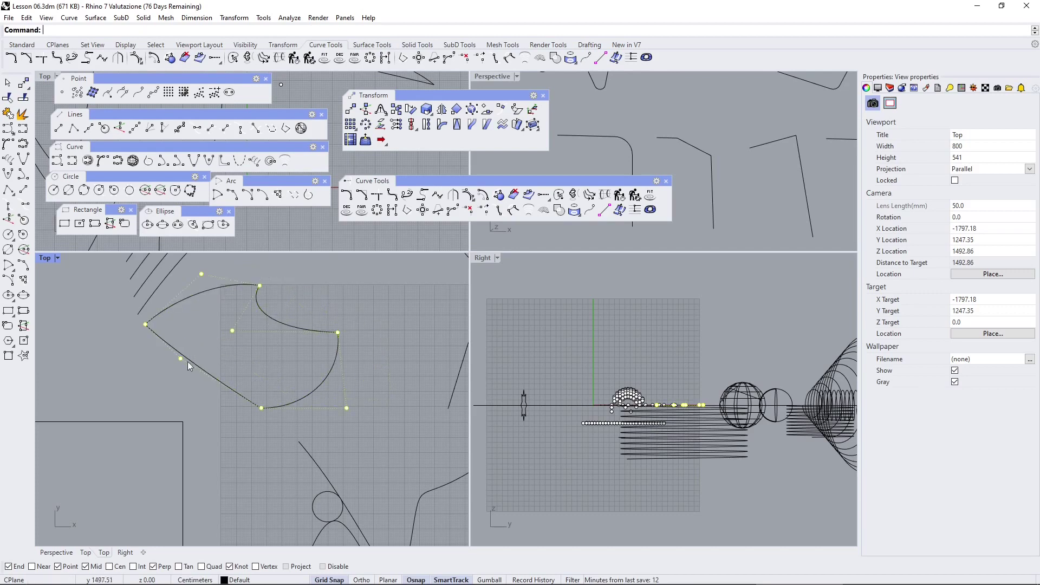
right_drag(275, 334, 328, 338)
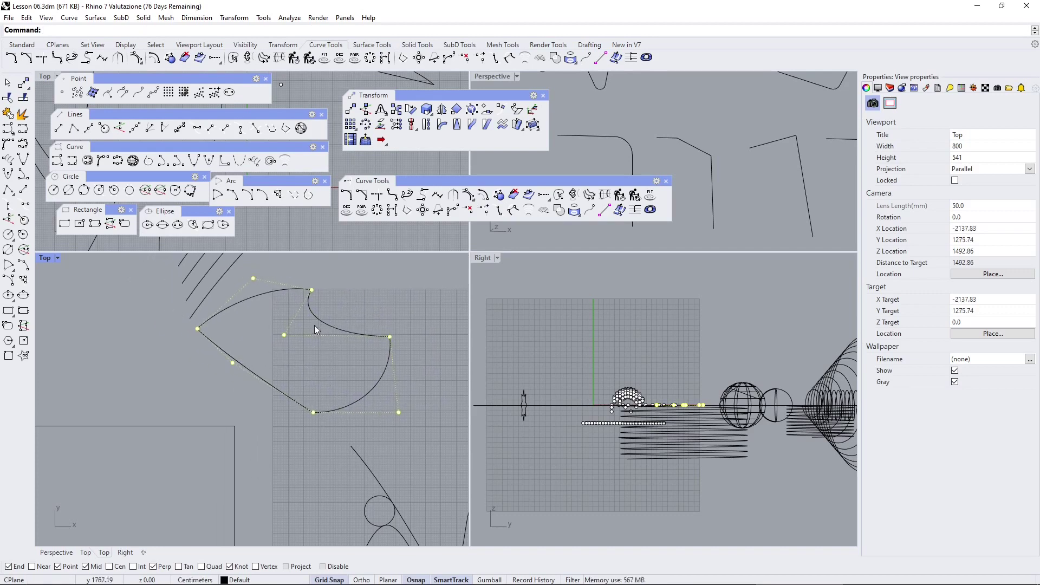